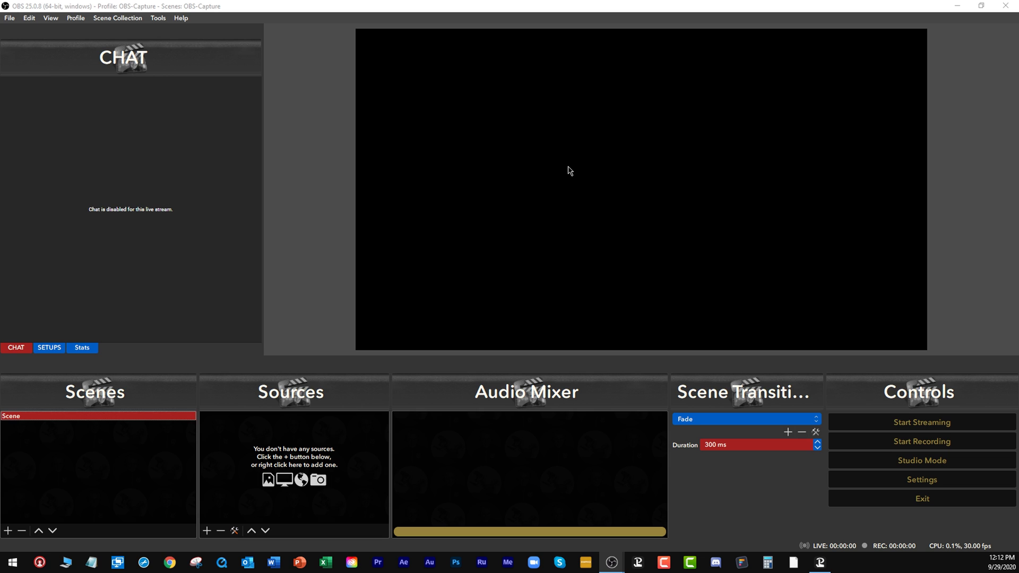
Step: Add a new scene named "TEXT - COUNTDOWN TIMER"
click(8, 531)
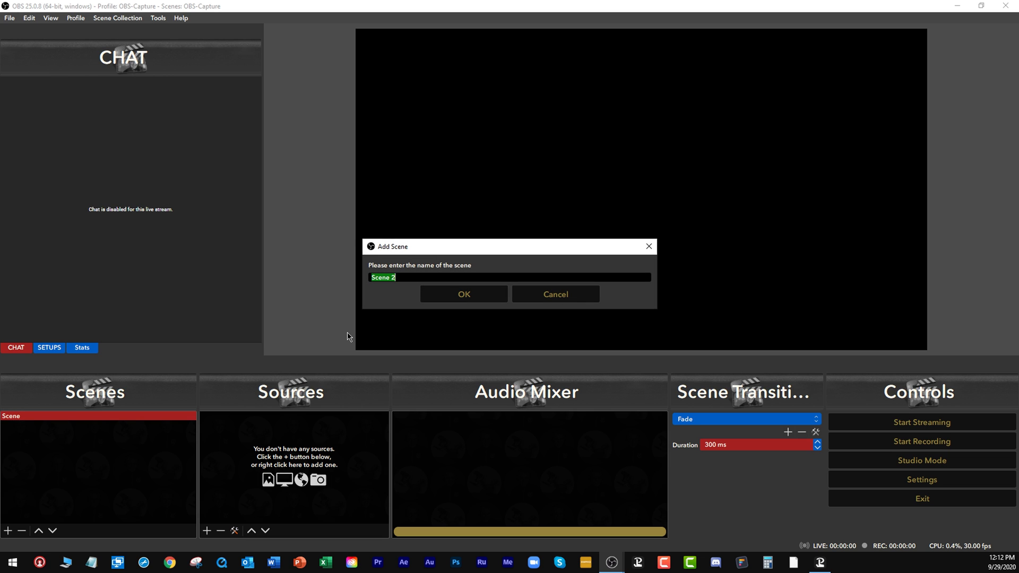
text(TEXT - COUNTDOWN TIMER)
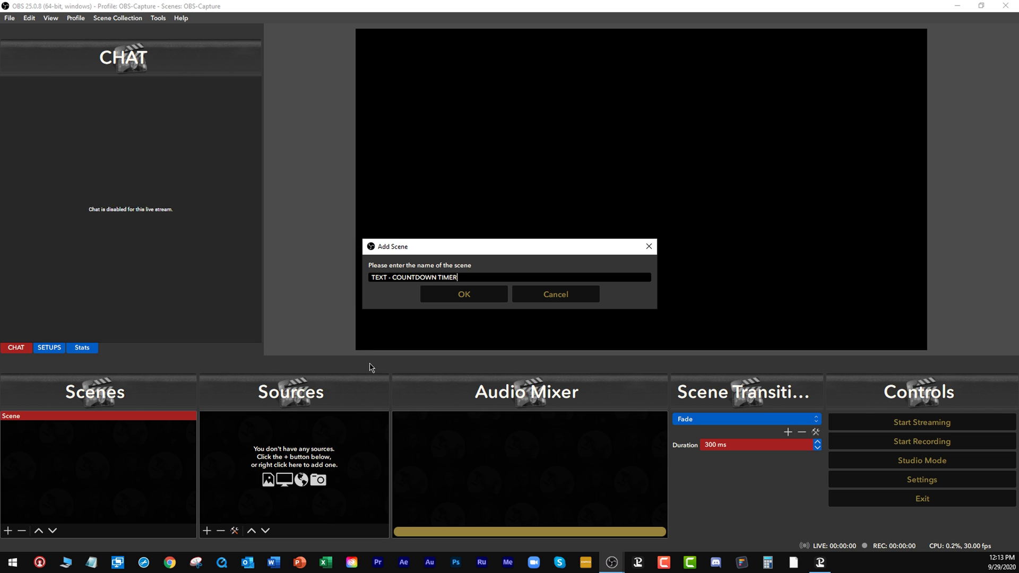
click(461, 298)
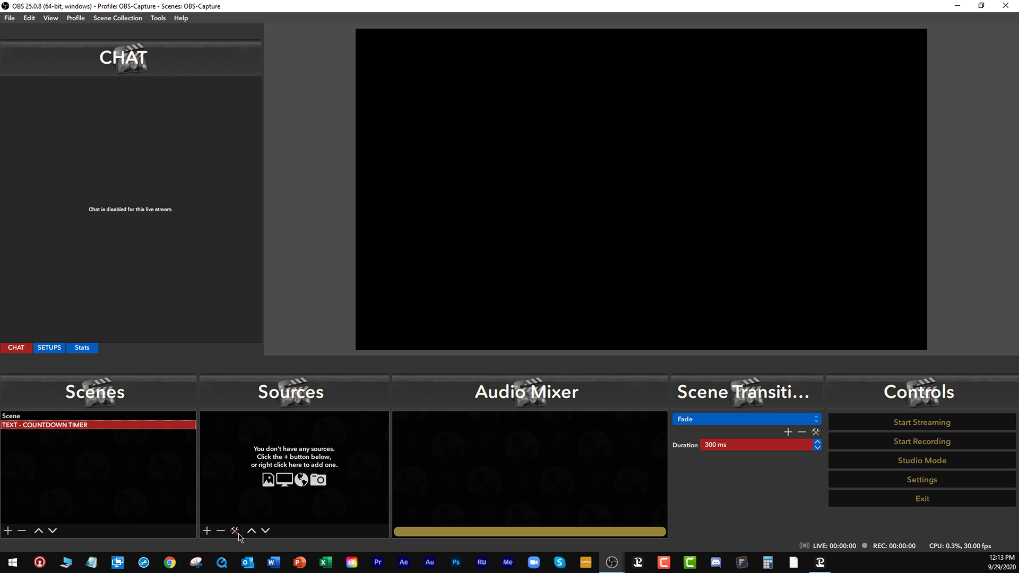
Step: Add a Text (GDI+) source named "BREAK TEXT" to the scene with the text "BE RIGHT BACK"
click(207, 530)
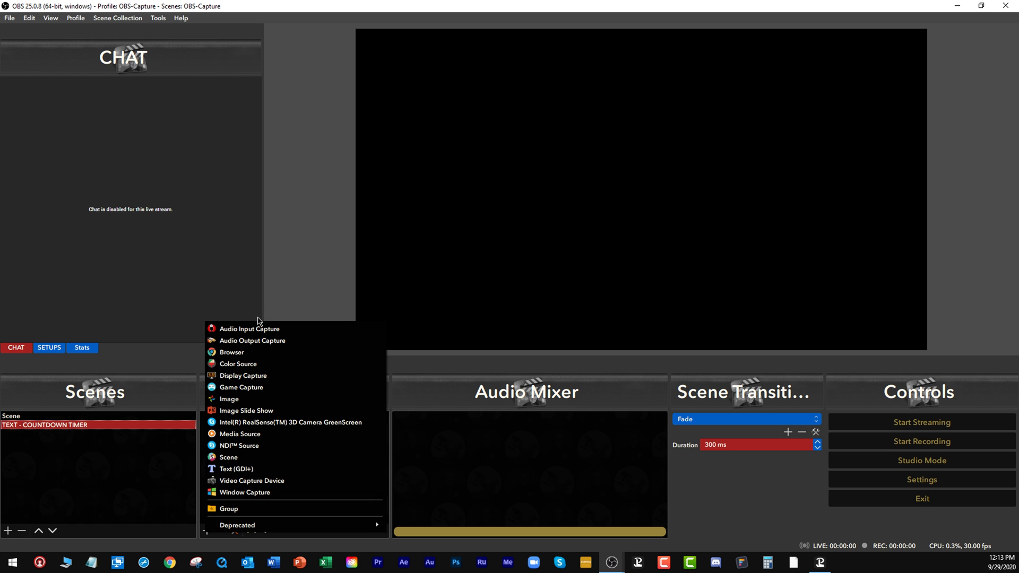
click(253, 469)
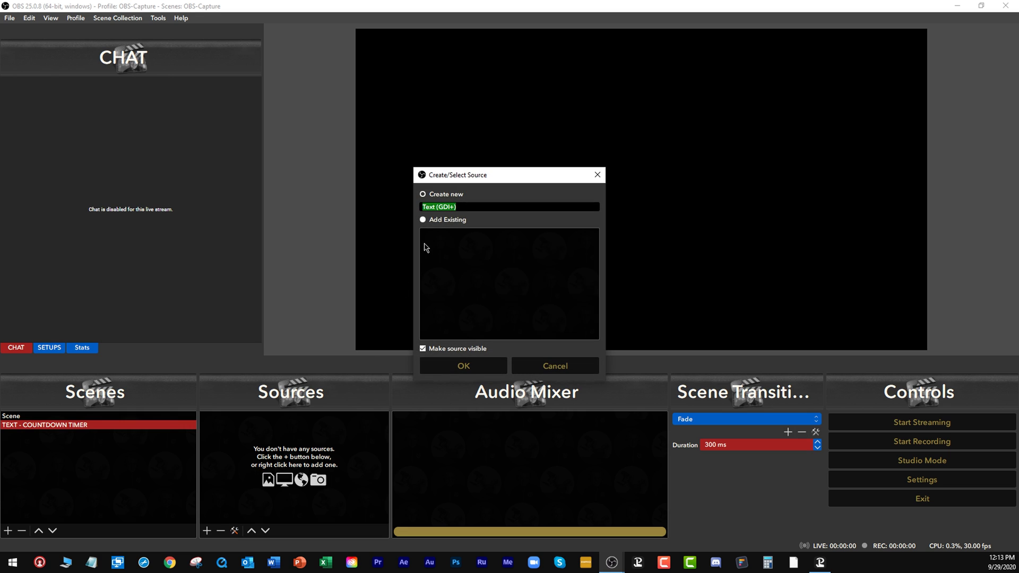
text(BREAK TEXT)
key(Return)
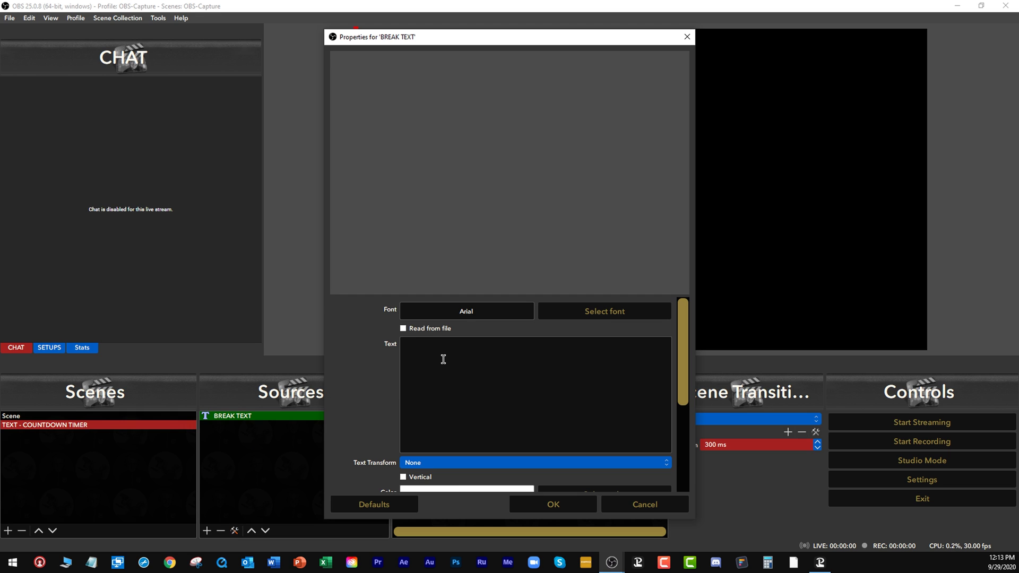
text(BE R)
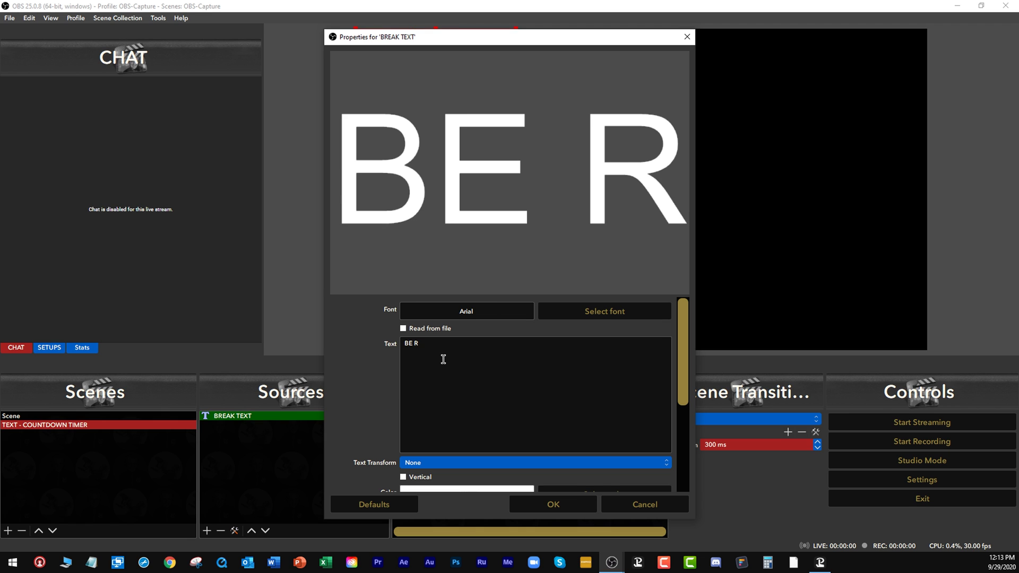
text(IGHT BACK)
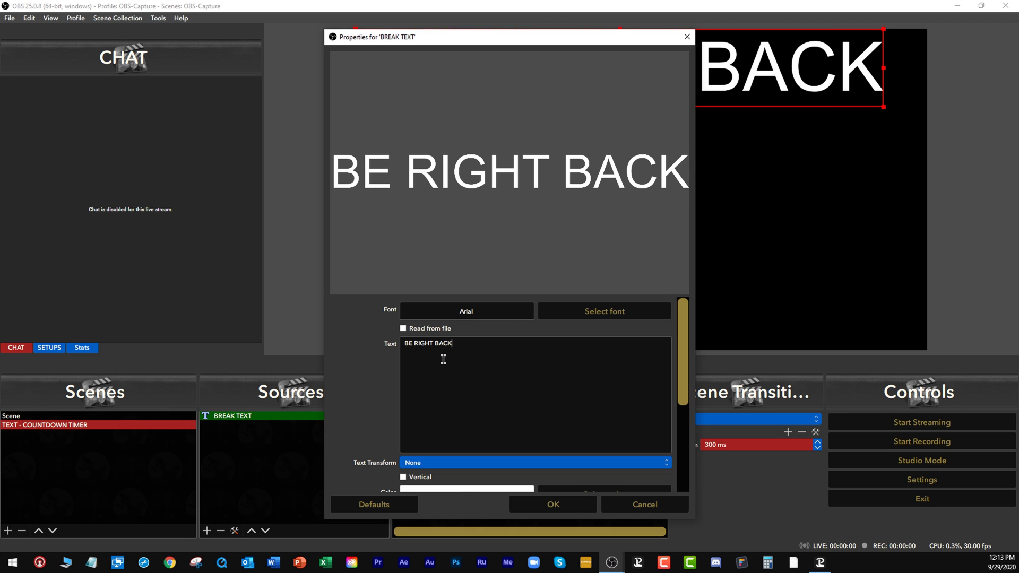
Step: Apply the Arial Regular font at size 256 to the BREAK TEXT source and accept its properties
click(597, 313)
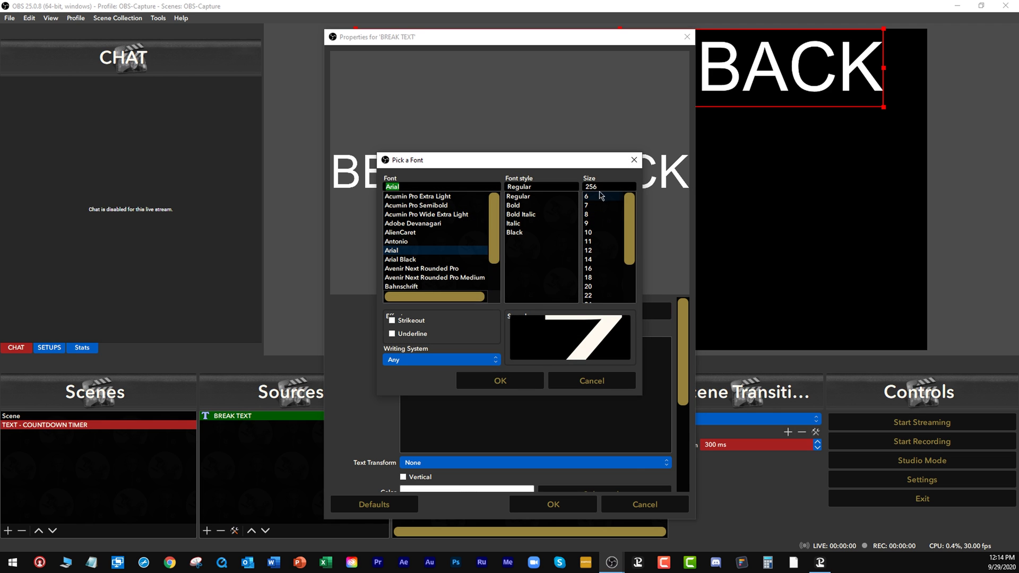
click(507, 381)
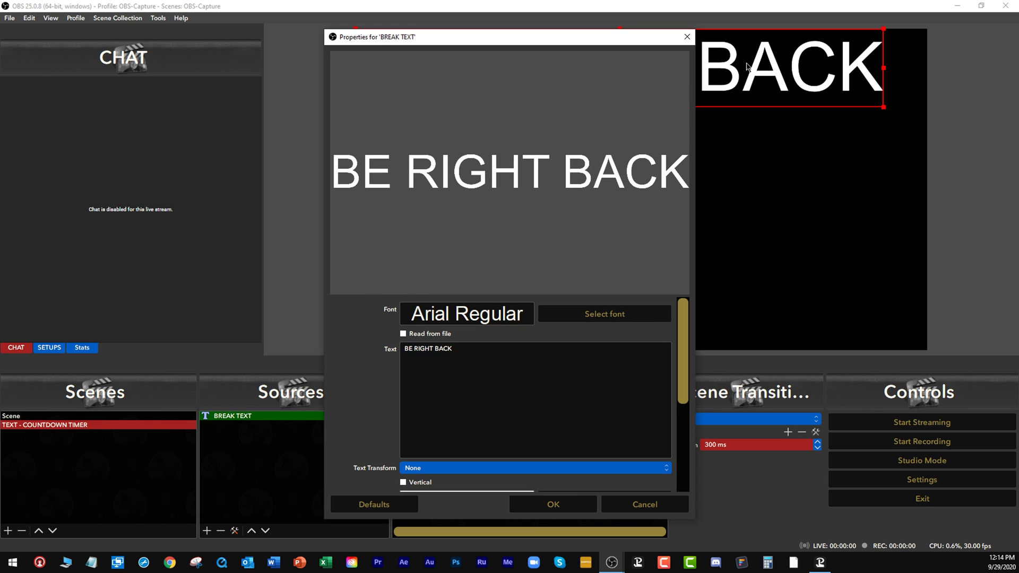
scroll(353, 369, down, 5)
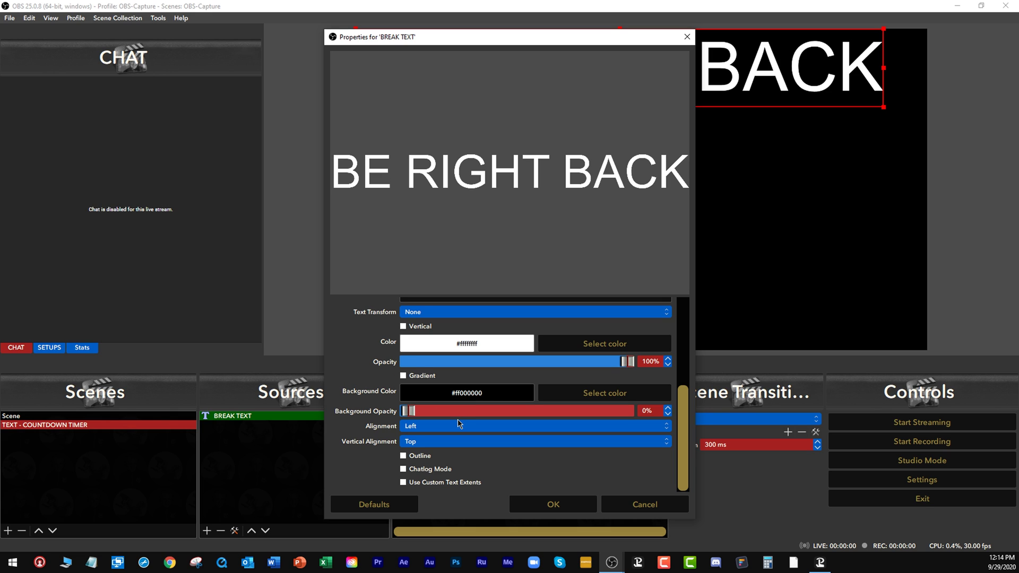
click(554, 504)
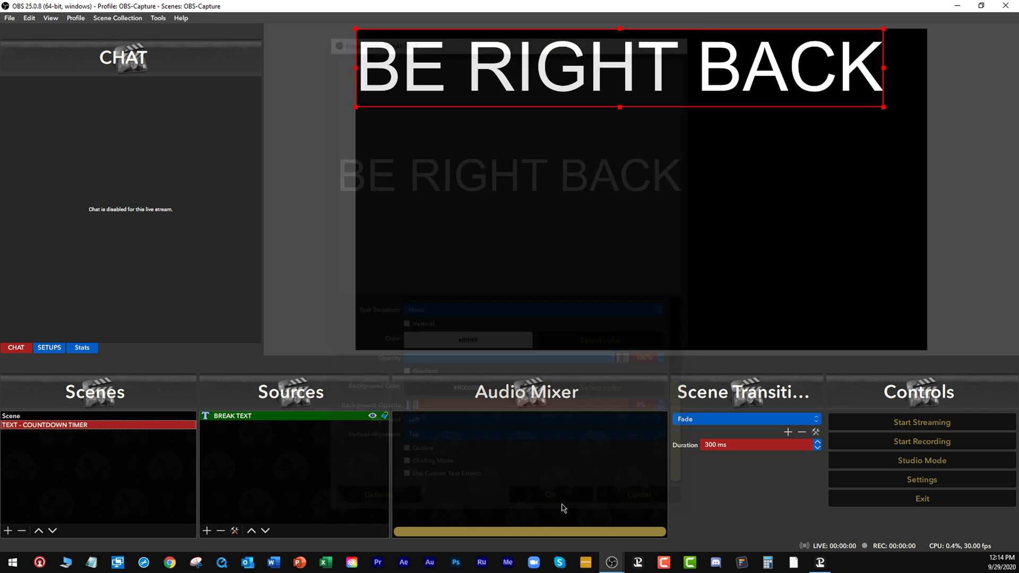
Step: Scale the BE RIGHT BACK text down to about half the canvas width and place it left of centre at mid-height
drag(609, 79, 613, 186)
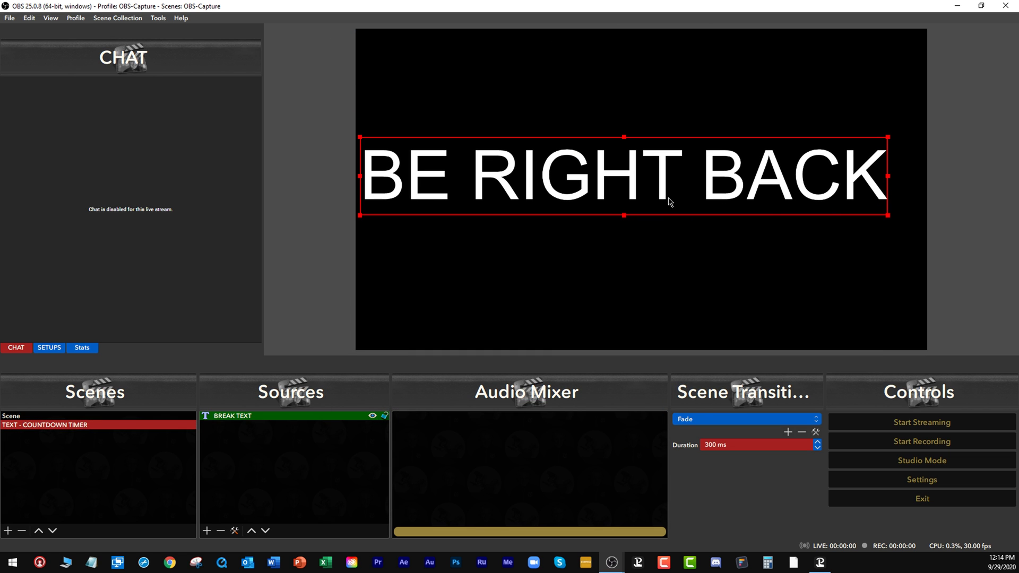
drag(889, 220, 658, 180)
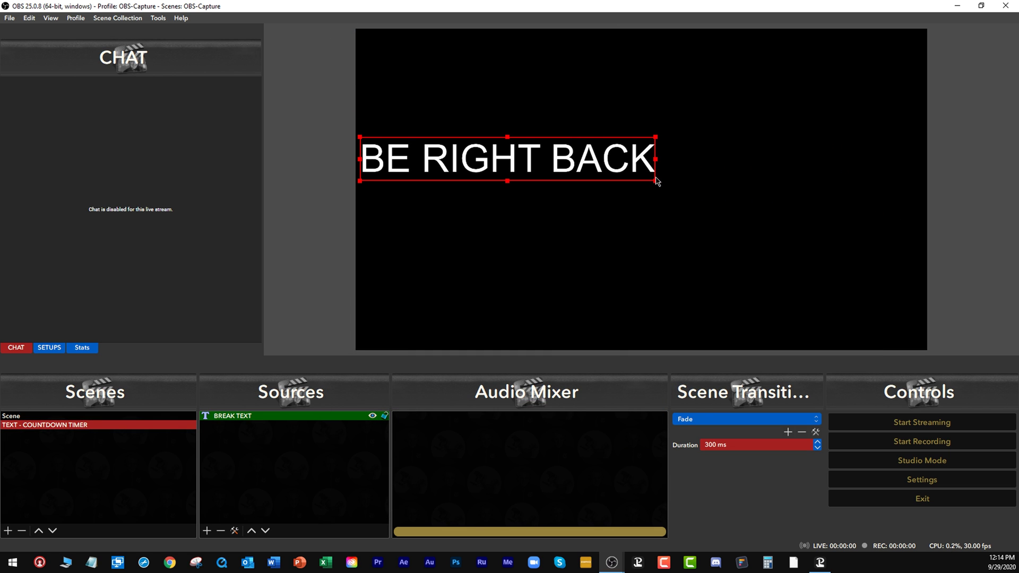
drag(586, 169, 623, 194)
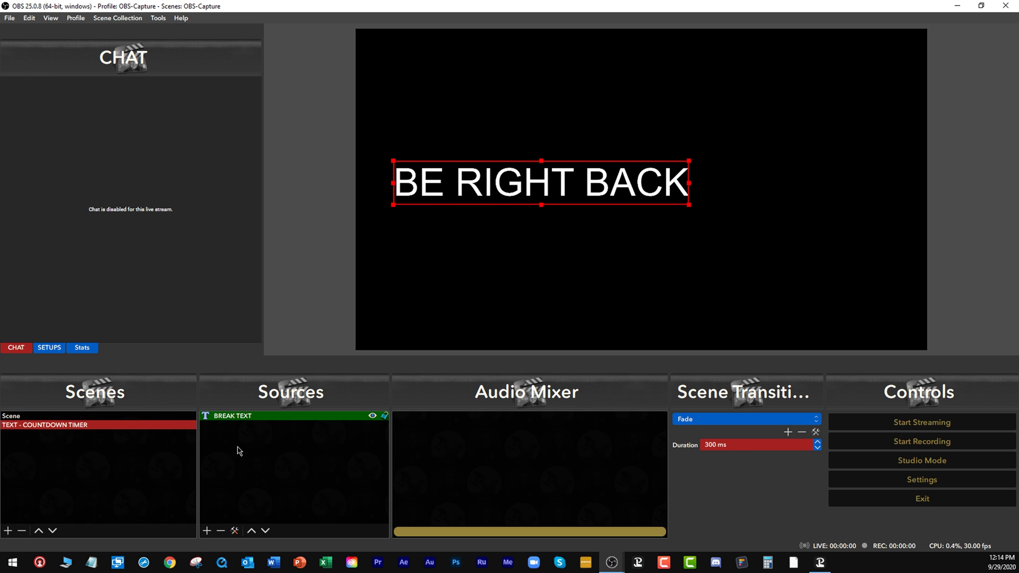
Step: Create another Text (GDI+) source named "COUNTER" in the countdown timer scene
click(207, 531)
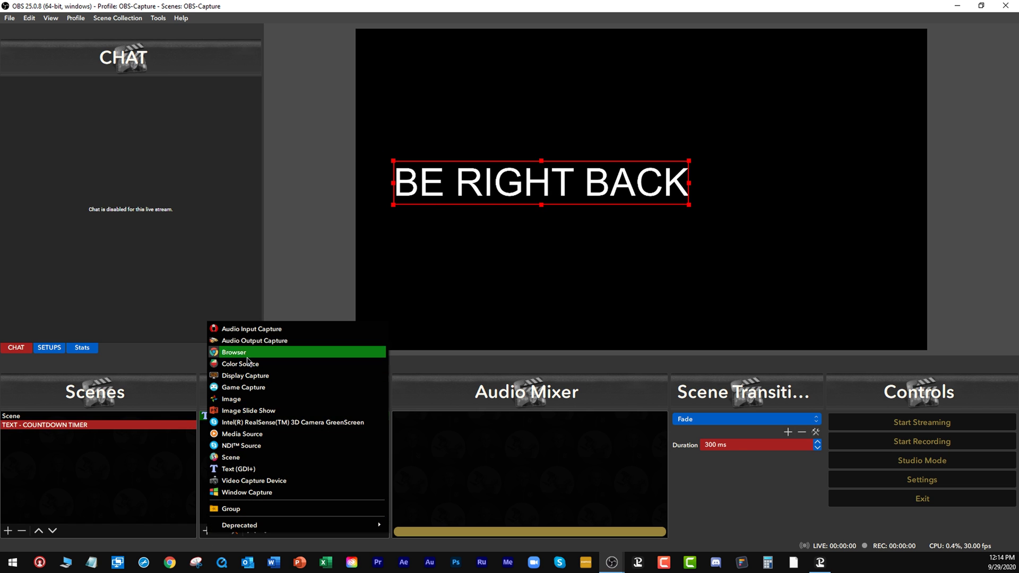
click(238, 469)
text(COUNTER)
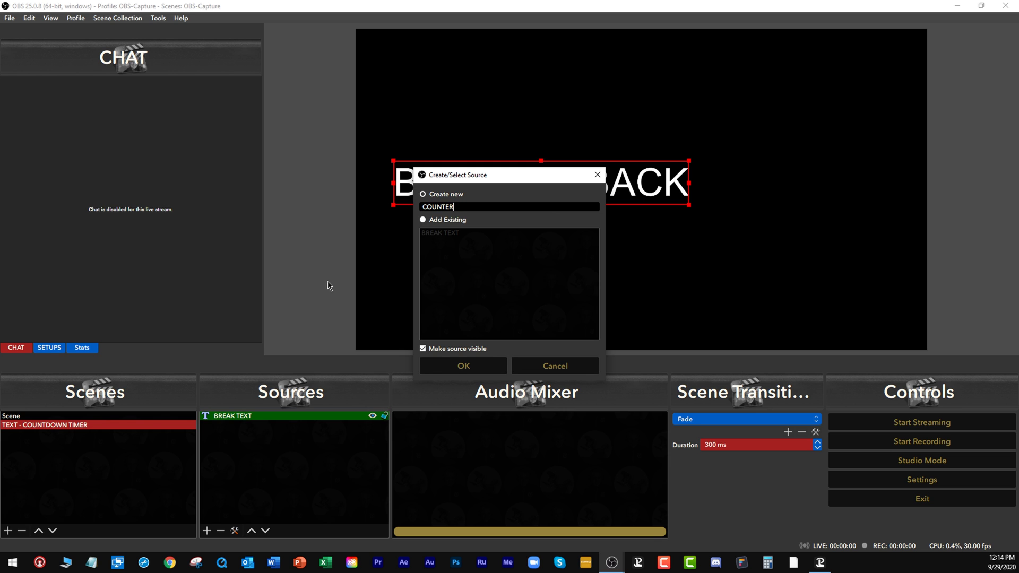
click(463, 366)
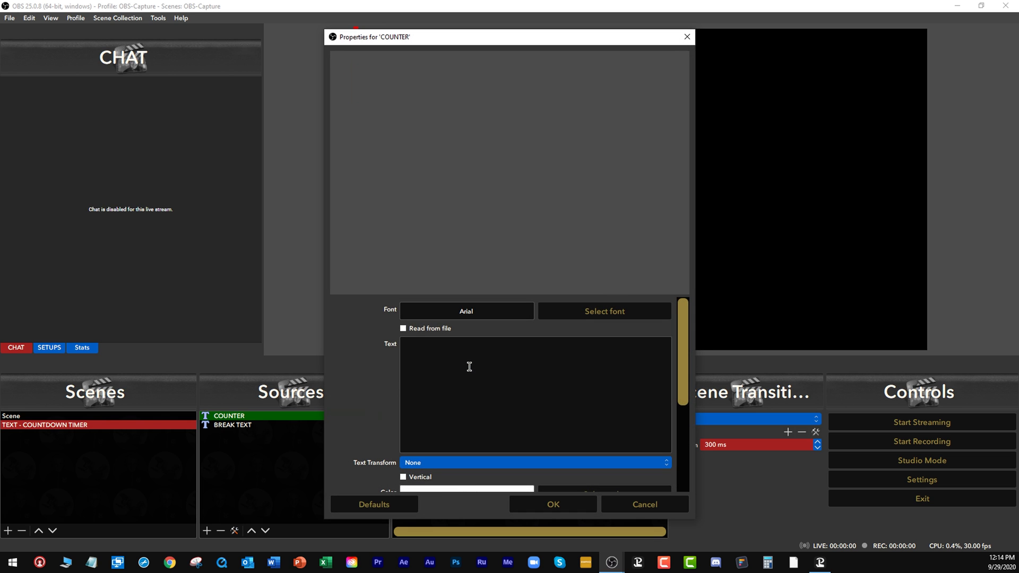
Step: Give the COUNTER source the Arial Regular font at size 256 and the text "DONE.", and accept its properties
click(584, 317)
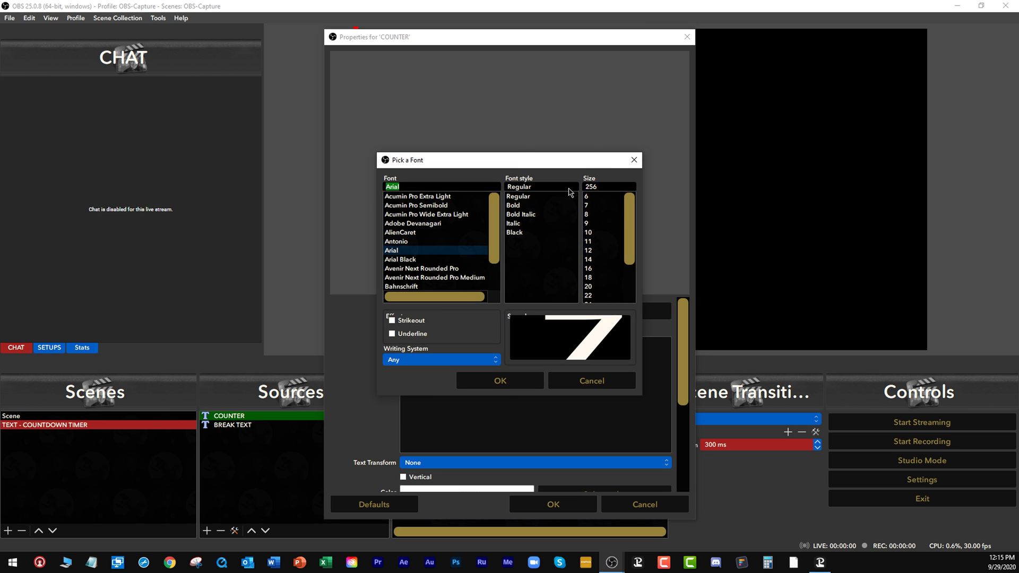
click(508, 382)
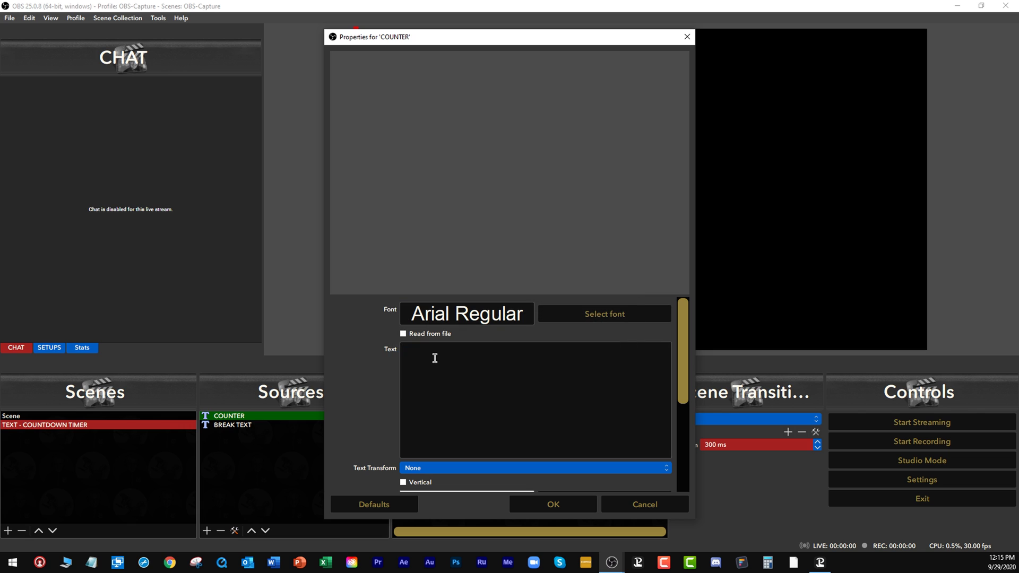
text(DONE)
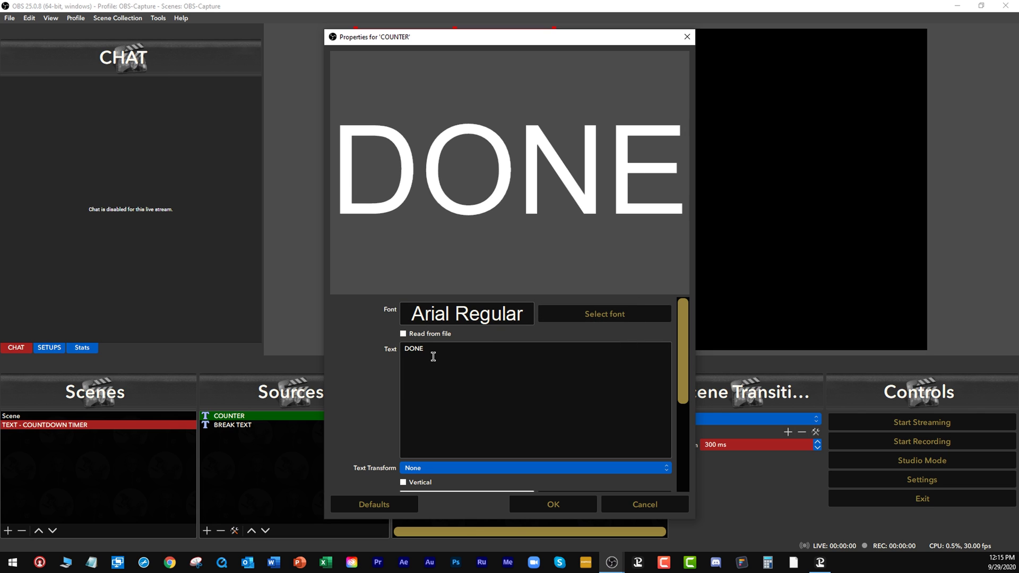
text(.)
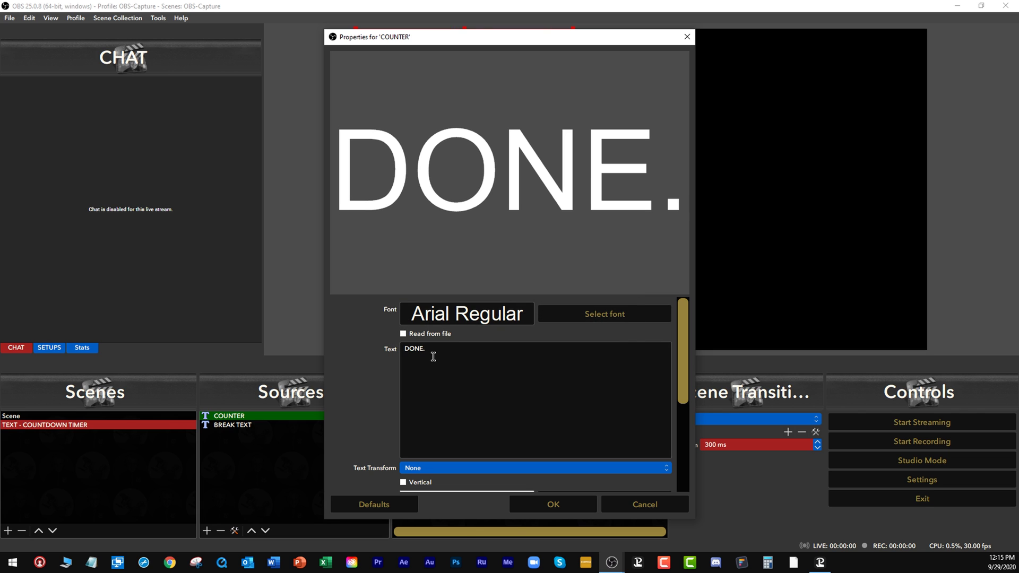
click(576, 508)
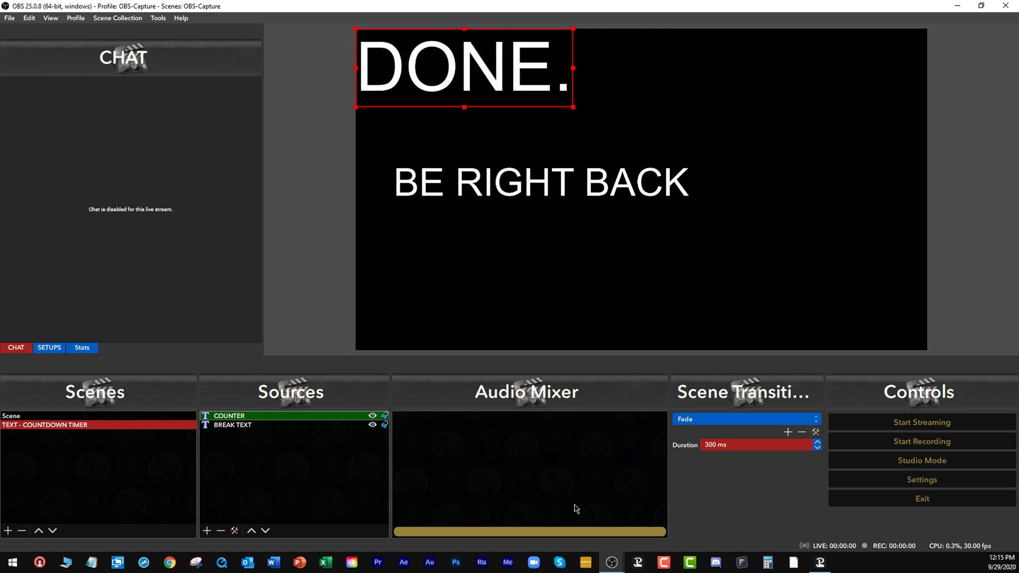
Step: Shrink the DONE. text to roughly match the BE RIGHT BACK lettering and place it directly after that text on the same line
drag(447, 90, 665, 227)
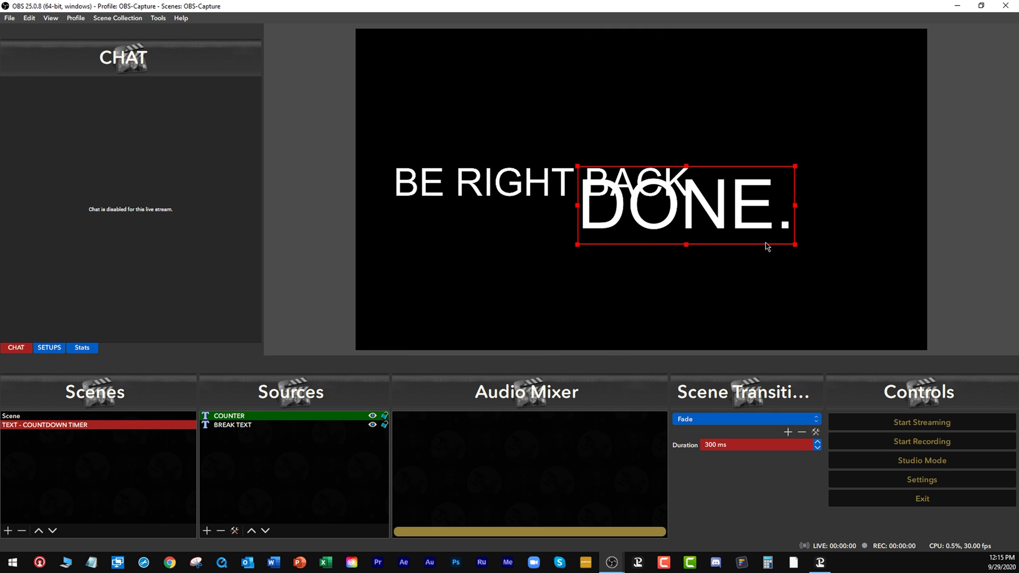
drag(798, 246, 683, 180)
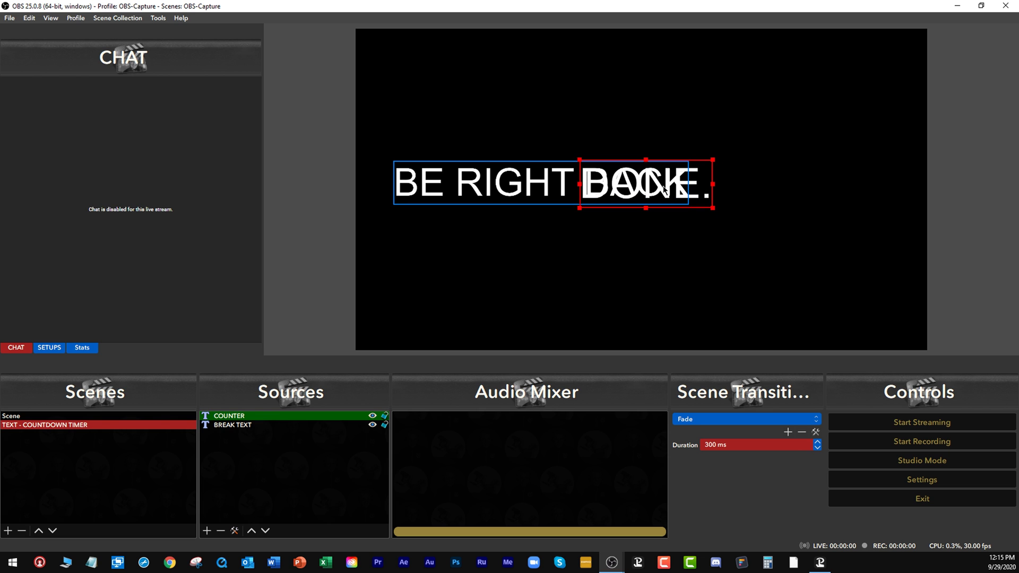
drag(698, 185, 828, 186)
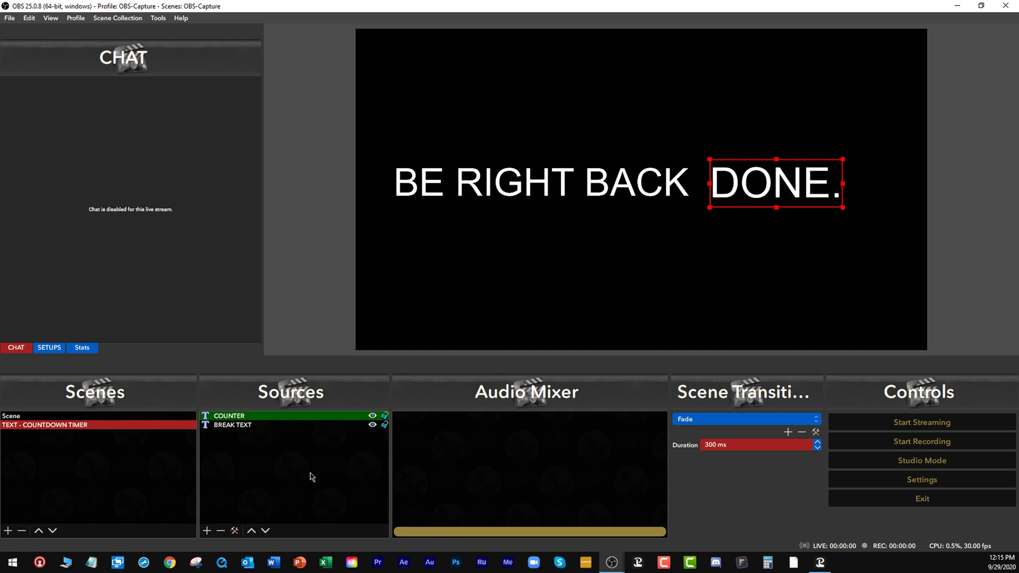
Step: Nudge the BE RIGHT BACK text slightly closer to DONE. and lock both the COUNTER and BREAK TEXT sources
drag(457, 194, 465, 194)
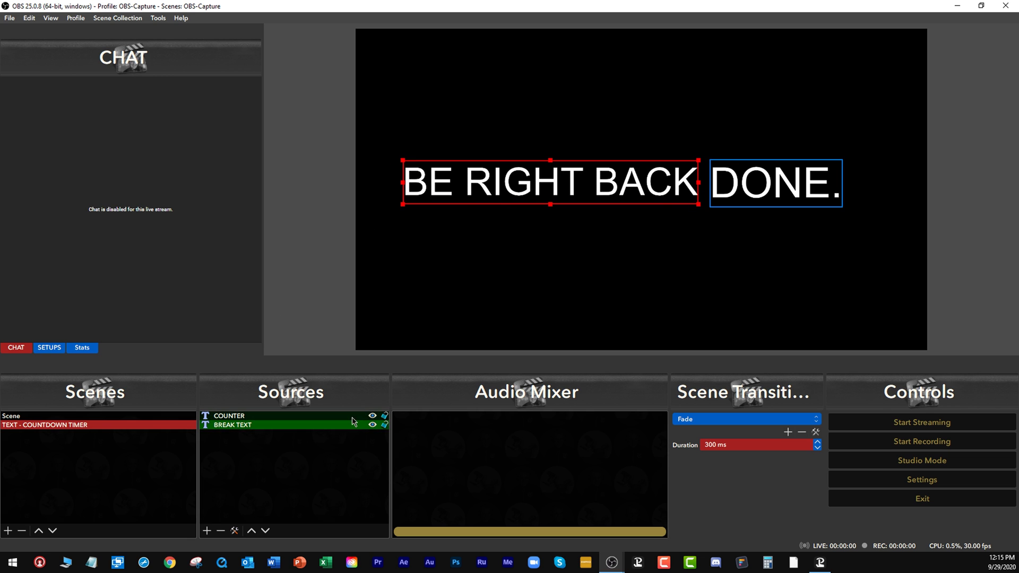
click(383, 415)
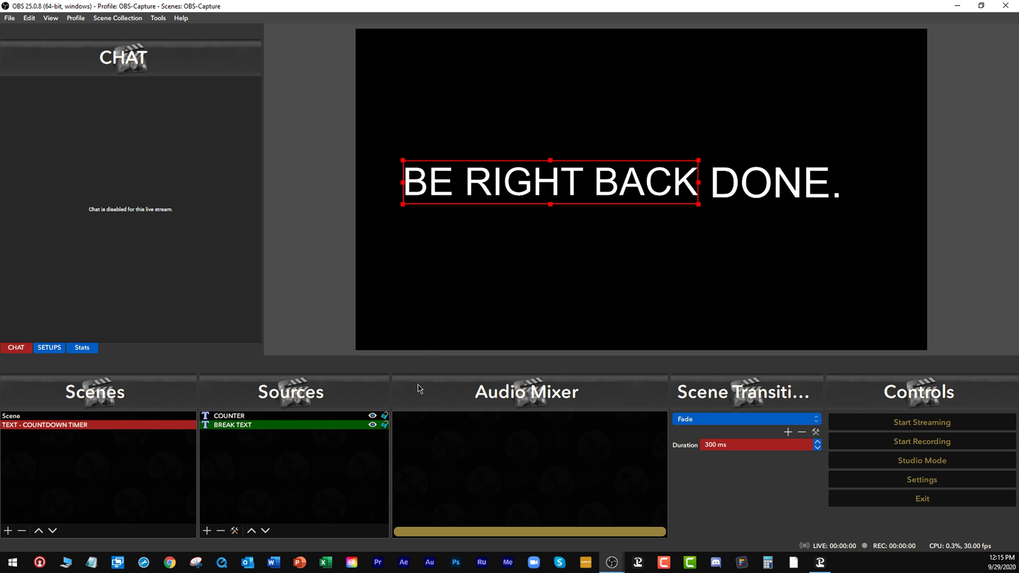
click(384, 425)
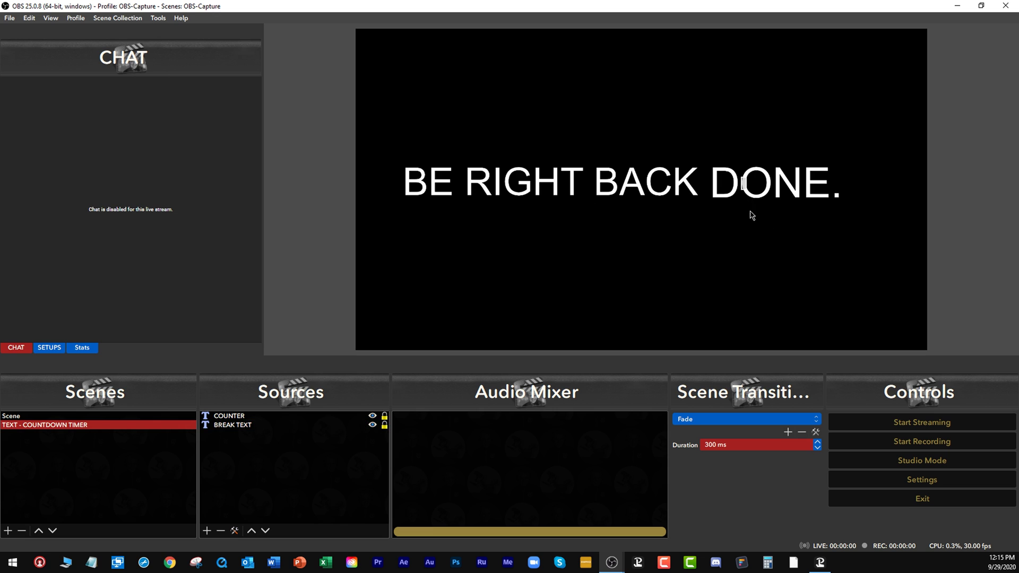
click(30, 18)
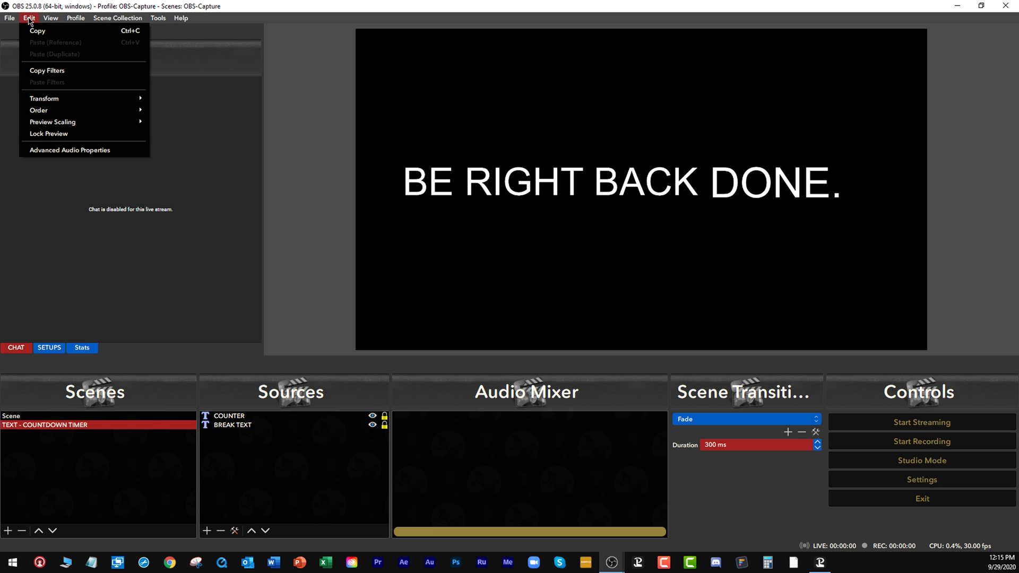
click(29, 19)
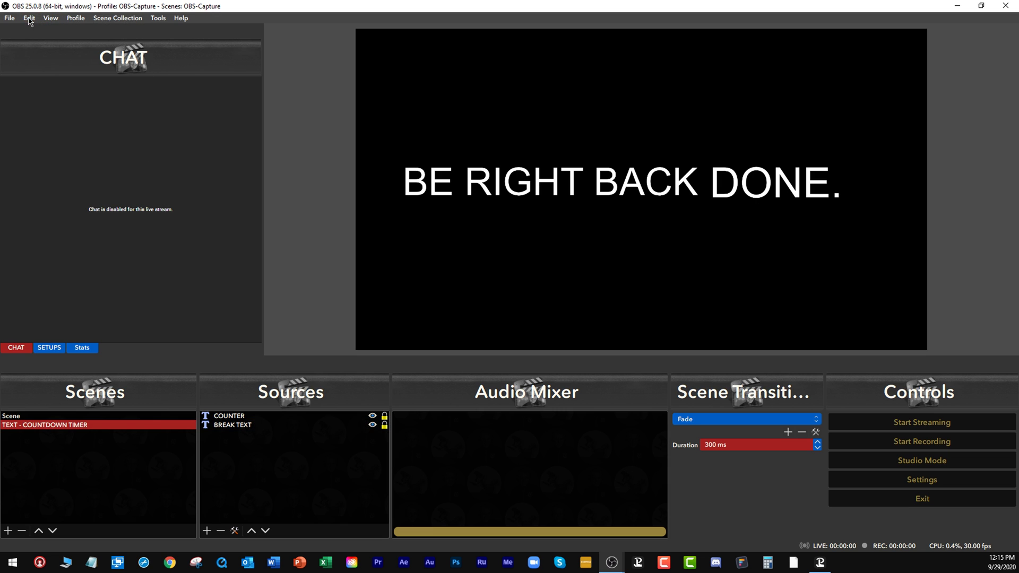
click(266, 454)
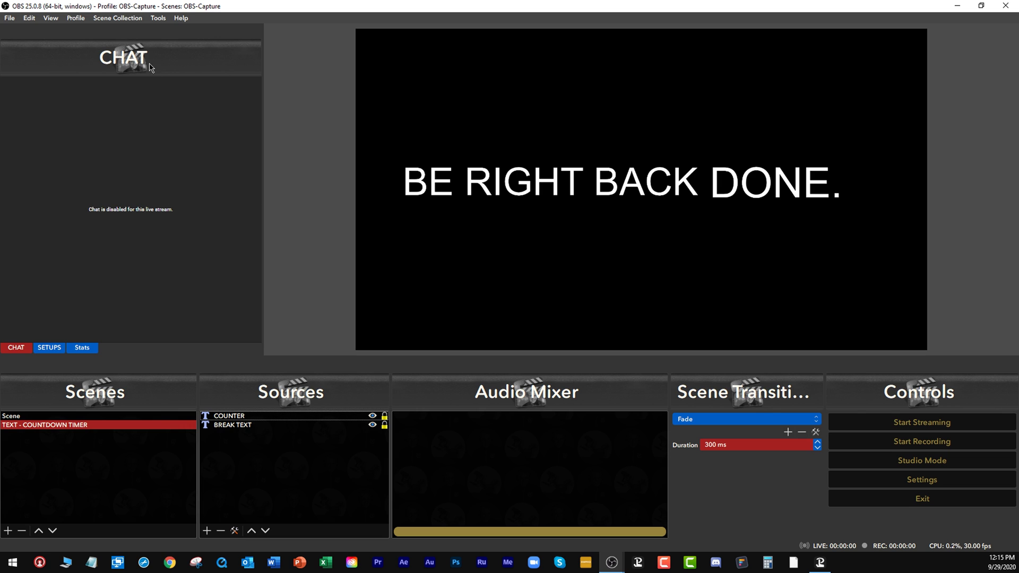
Step: Load the countdown.lua script from the OBS frontend-tools scripts folder
click(159, 19)
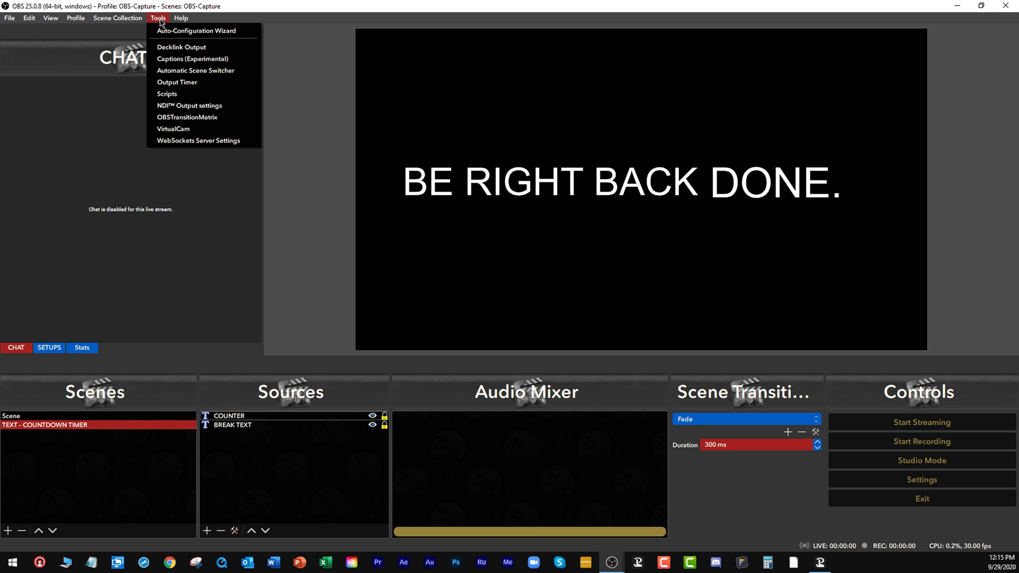
click(175, 94)
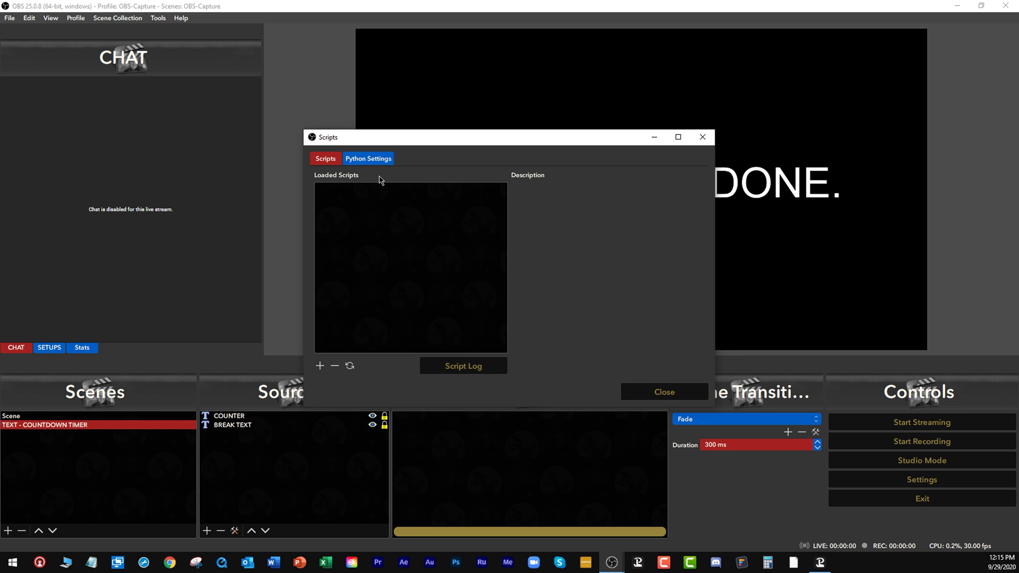
click(320, 367)
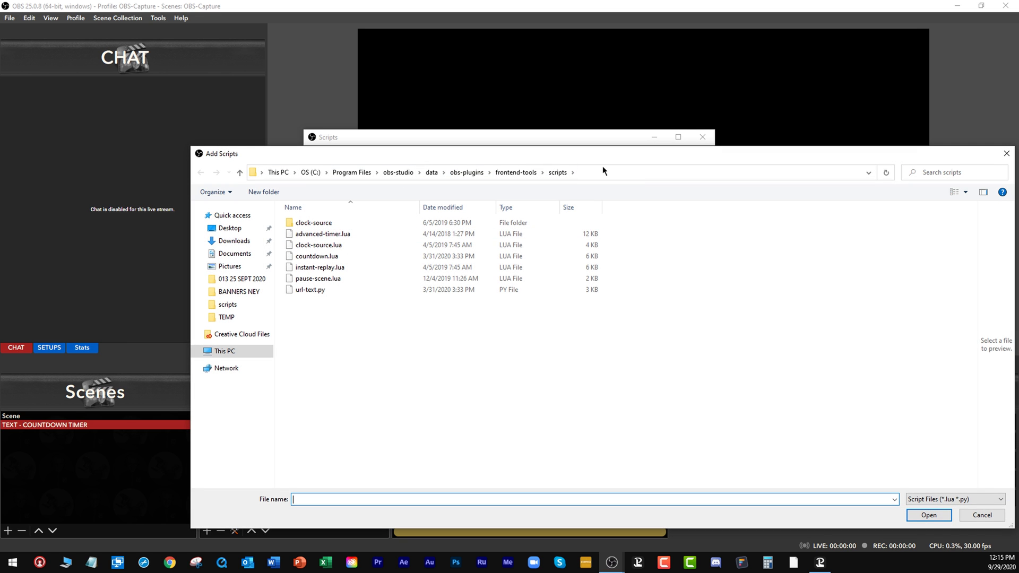
click(313, 257)
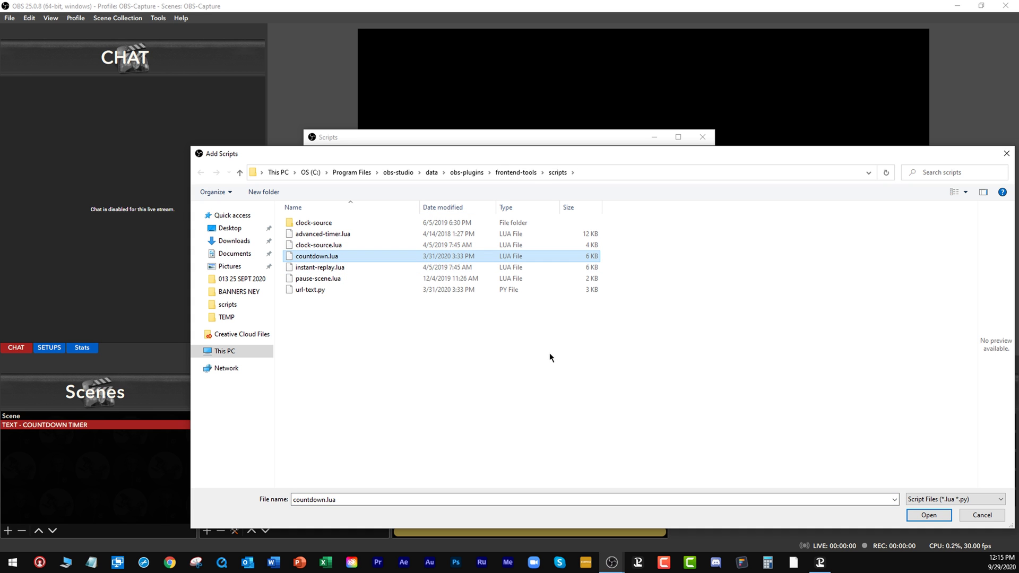
click(928, 515)
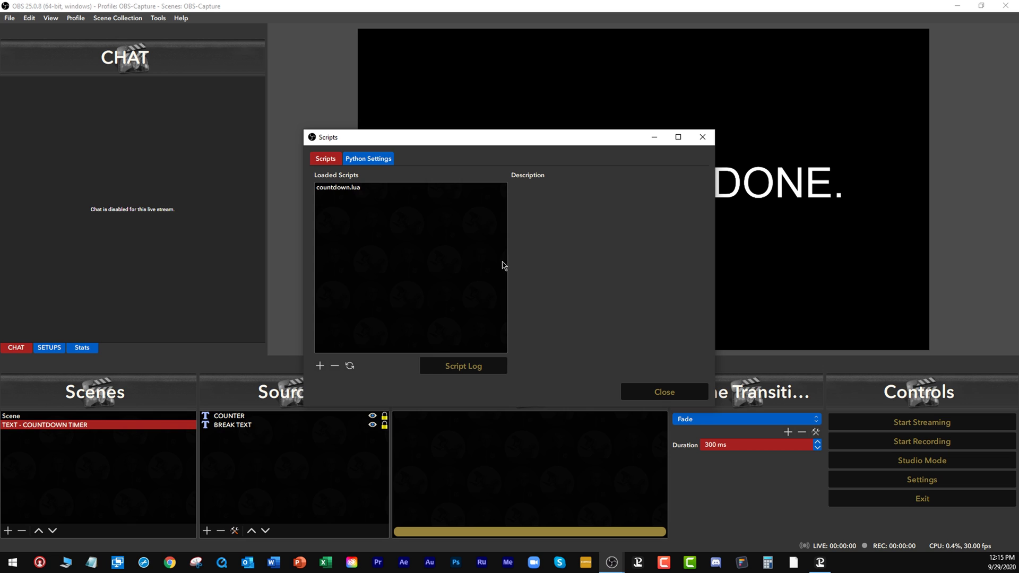
Step: Configure countdown.lua with a duration of 1 minute, COUNTER as text source and "DONE!" as final text, and close the scripts window
click(356, 190)
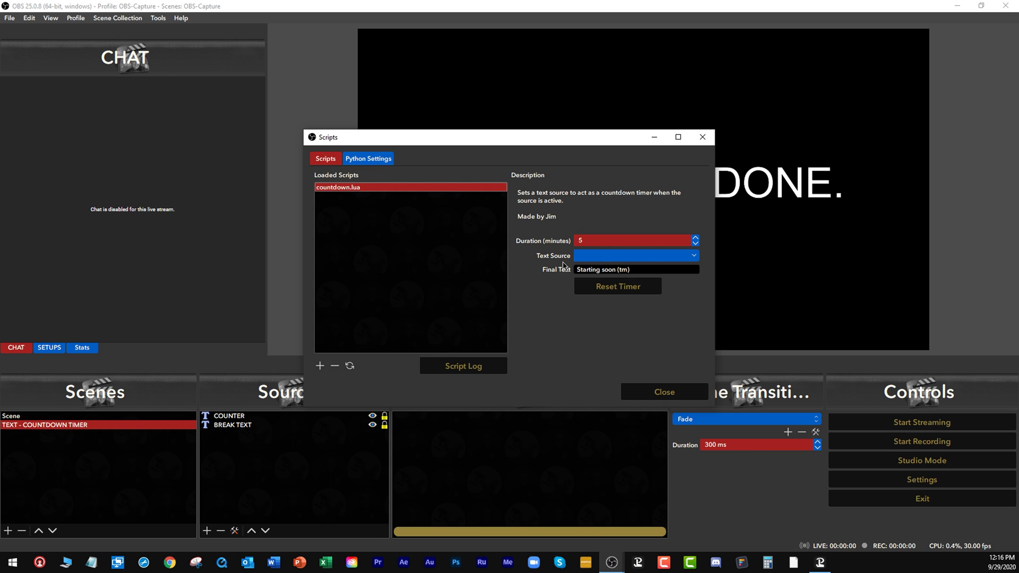
drag(622, 240, 557, 240)
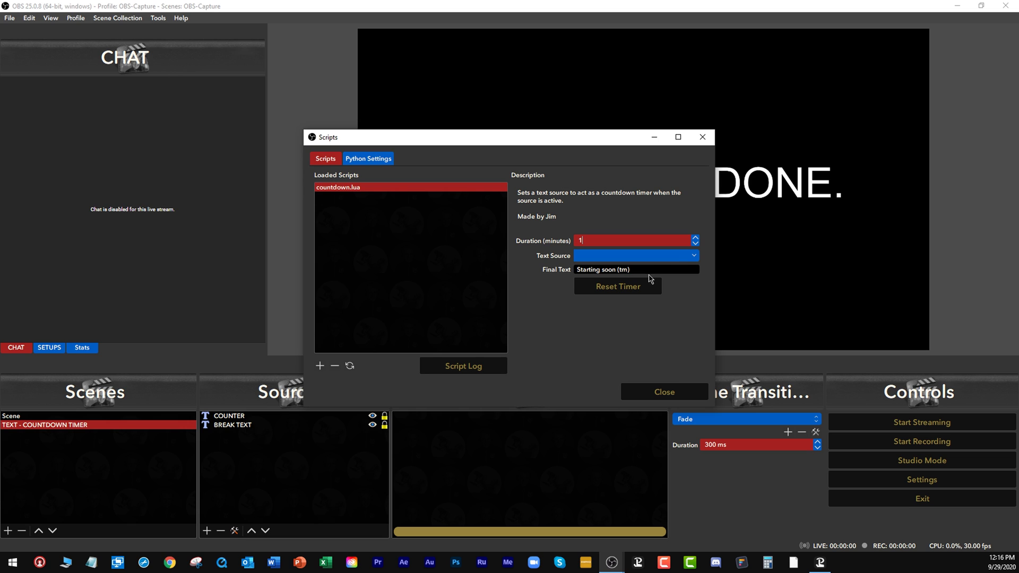
click(695, 260)
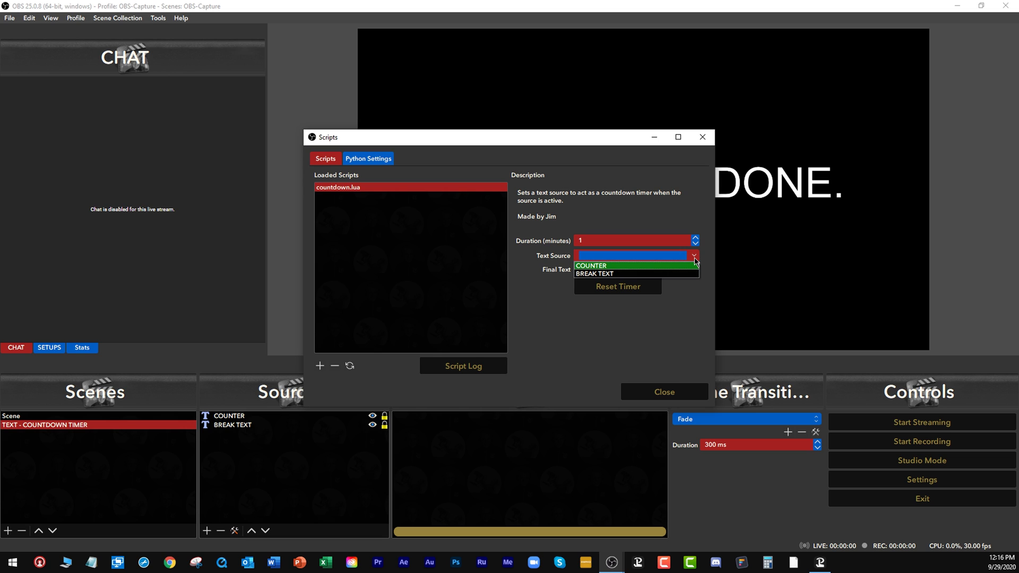
click(593, 266)
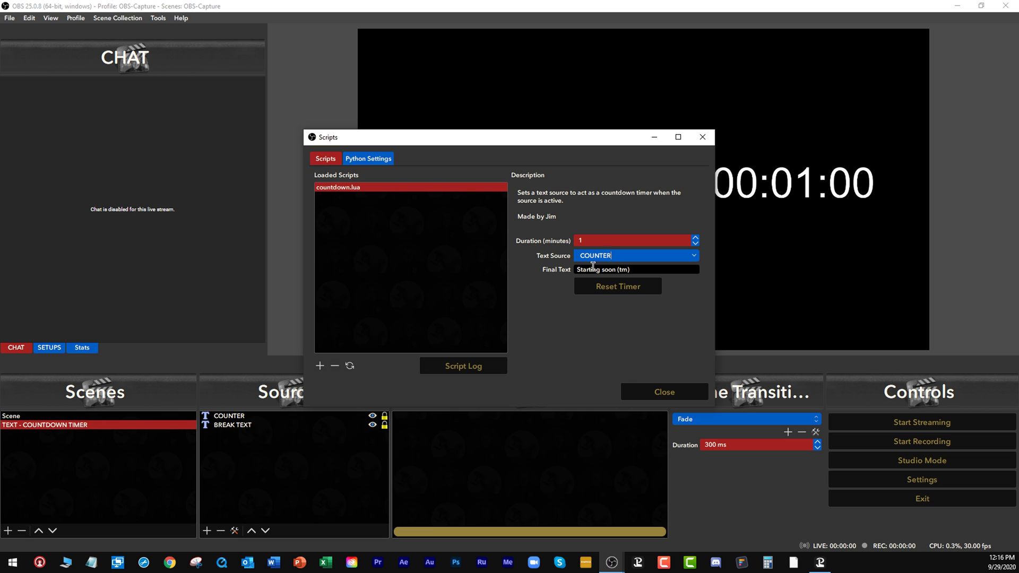
drag(643, 269, 552, 275)
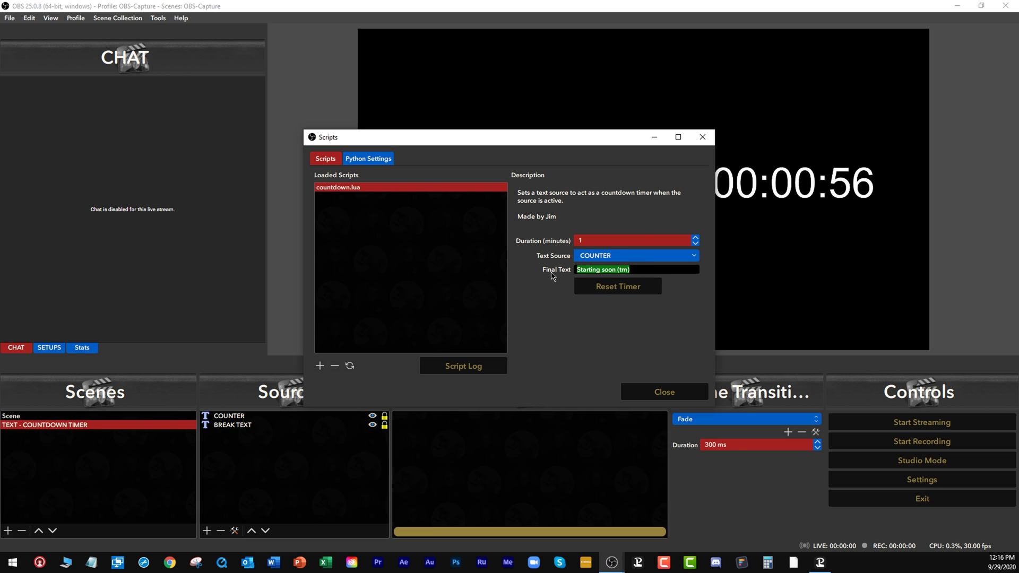
text(DONE!)
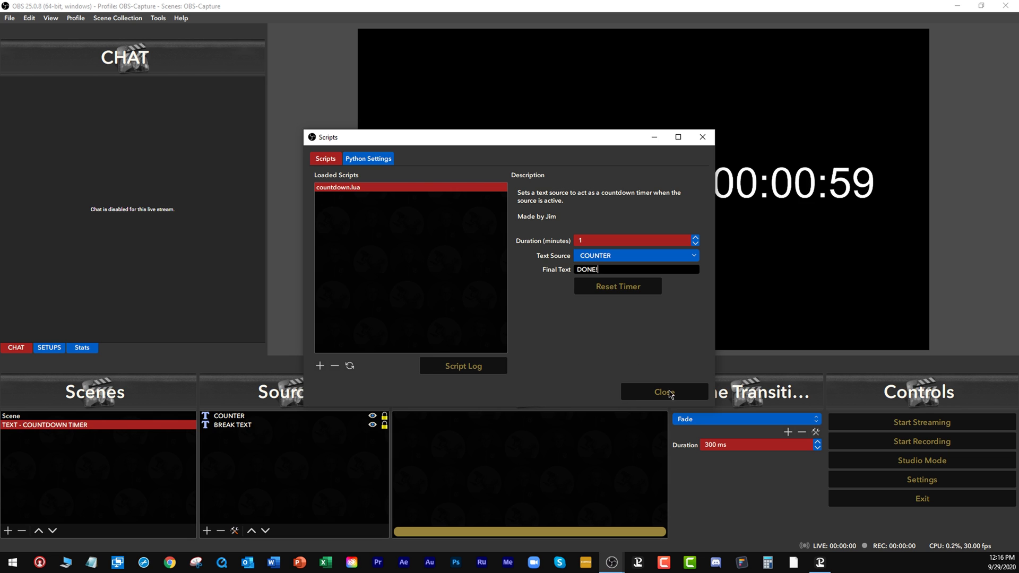
click(672, 393)
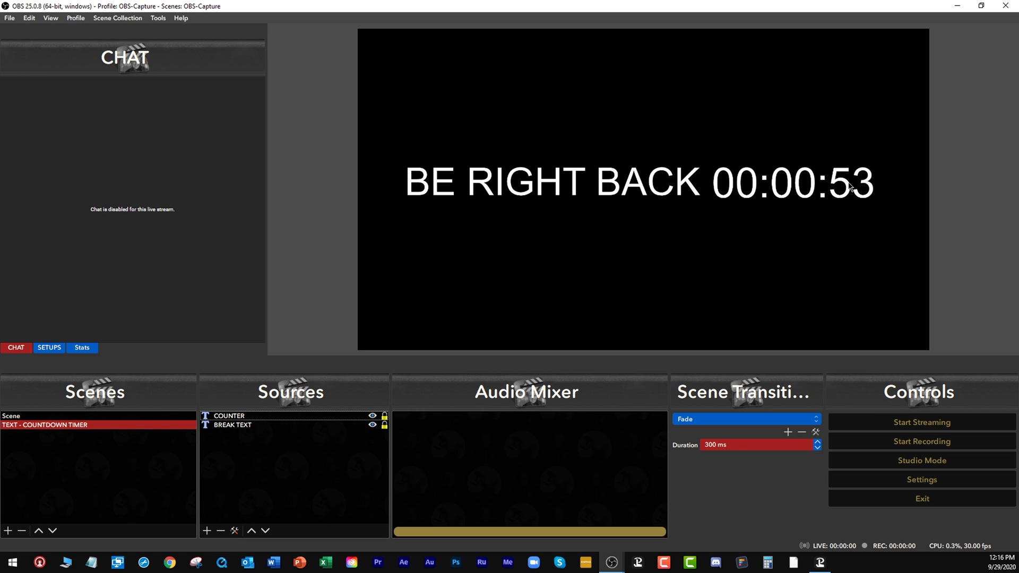
Step: Restart the countdown by hiding the COUNTER source and showing it again
click(372, 417)
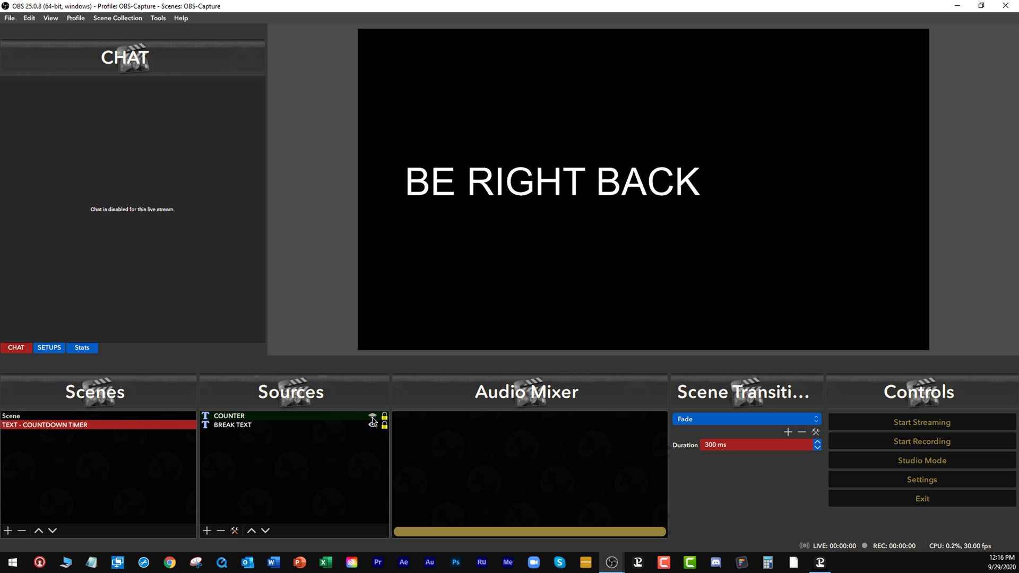
click(373, 417)
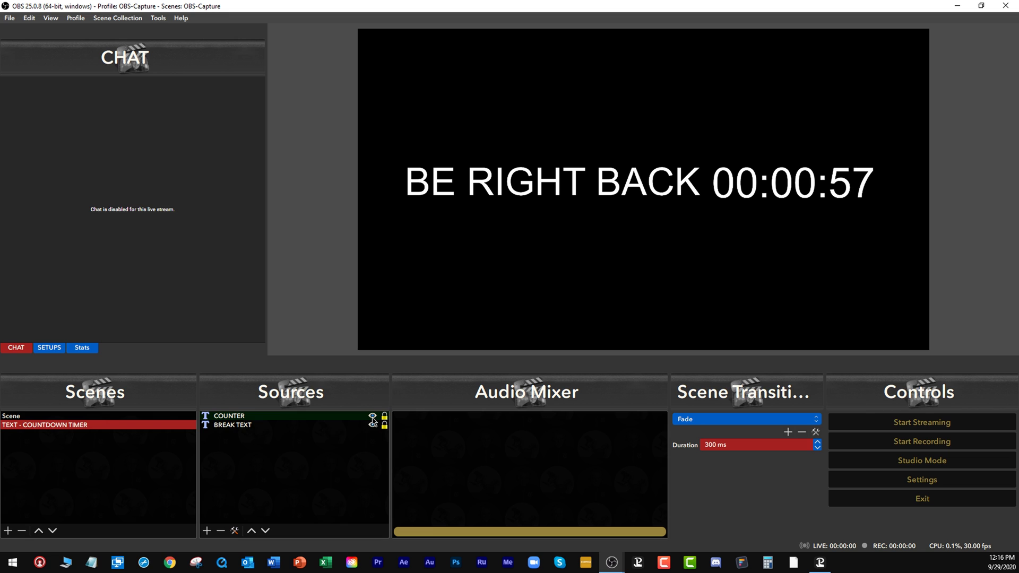
Step: Create a scene named "MAIN CAMERA" and add a white 1920 × 1080 Color Source to it
click(9, 530)
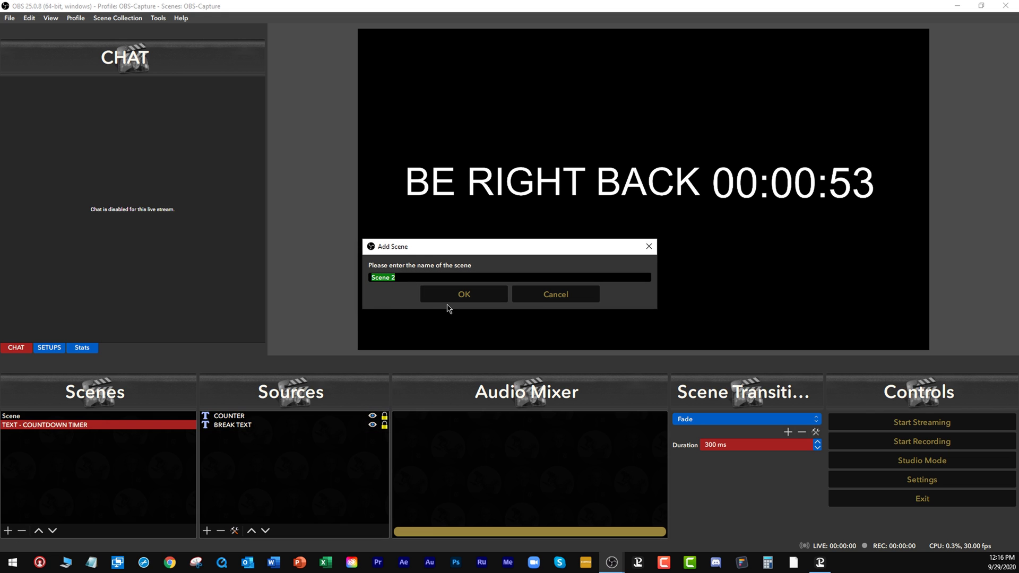
text(MAIN CAMERA)
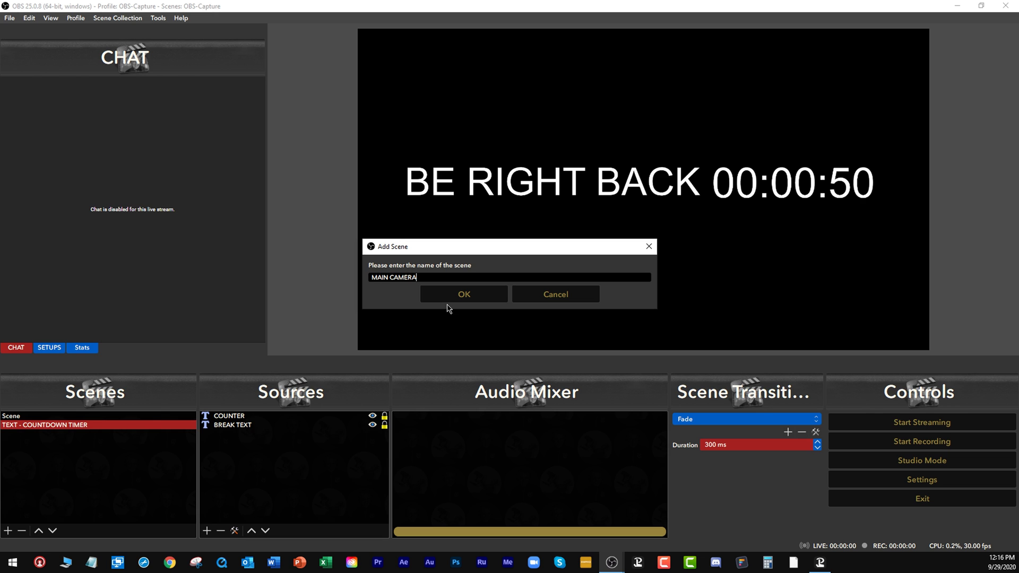
key(Return)
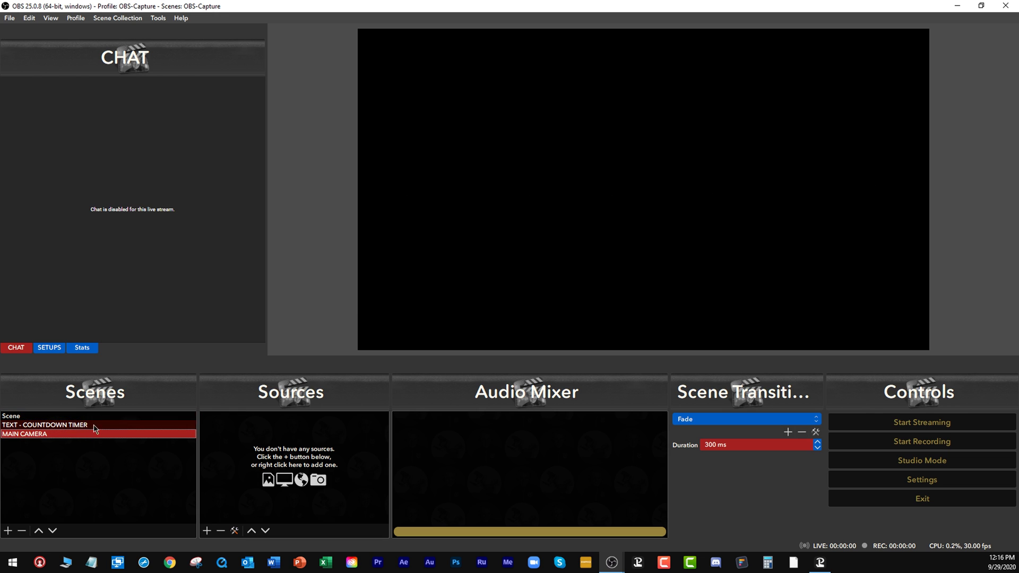
click(207, 532)
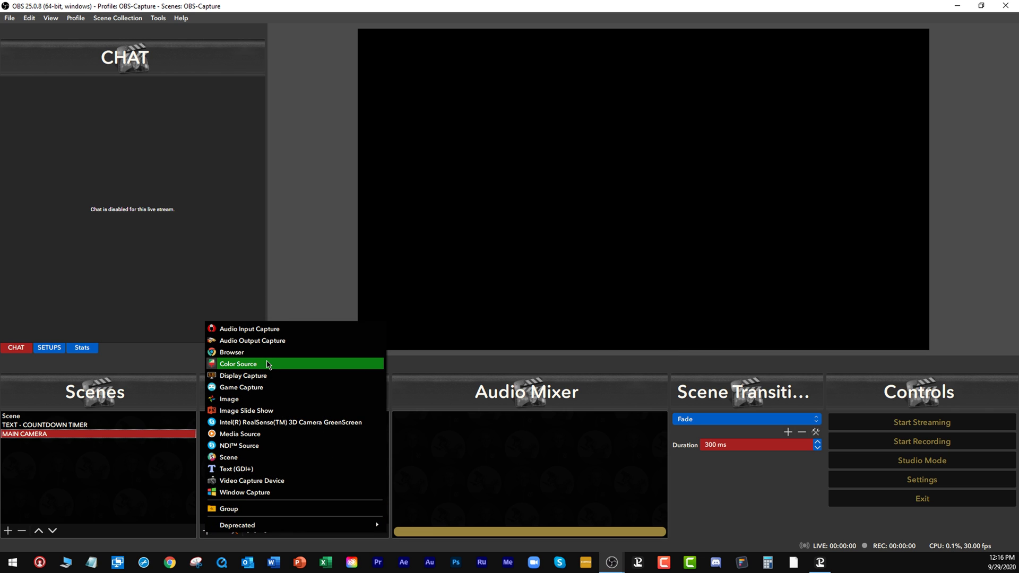
click(244, 366)
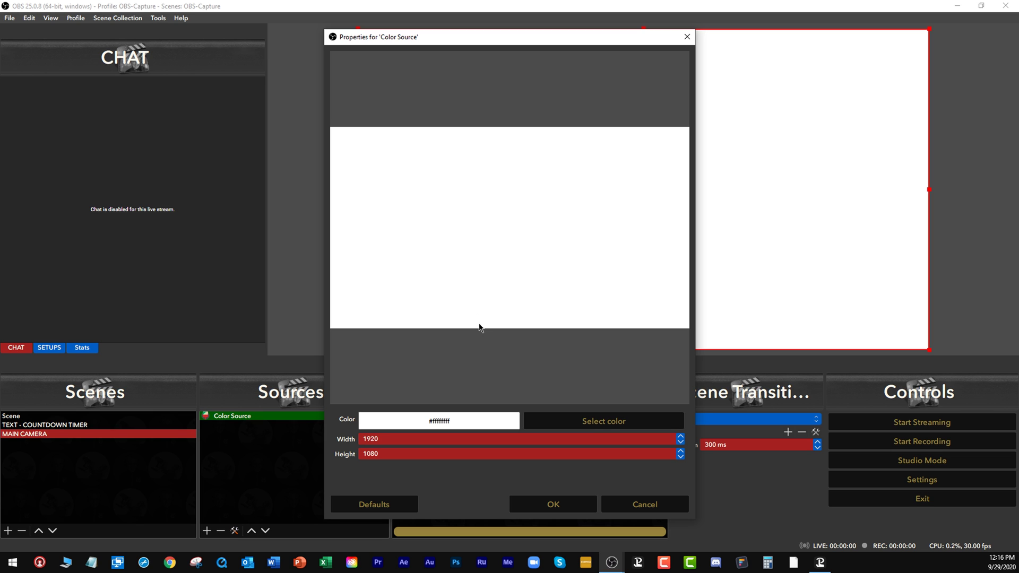
click(547, 511)
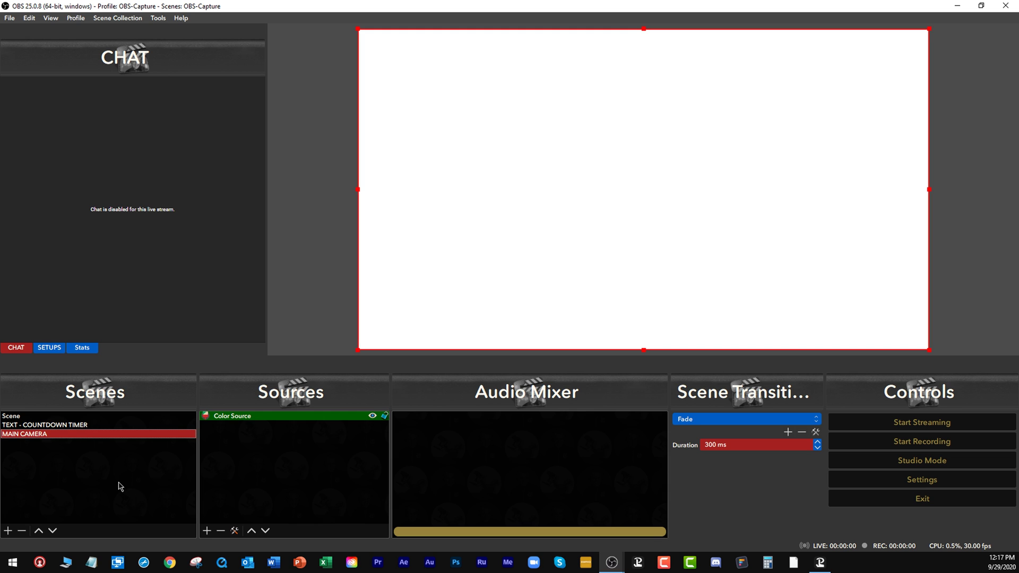
Step: Add the existing TEXT - COUNTDOWN TIMER scene as a source in the MAIN CAMERA scene
click(206, 531)
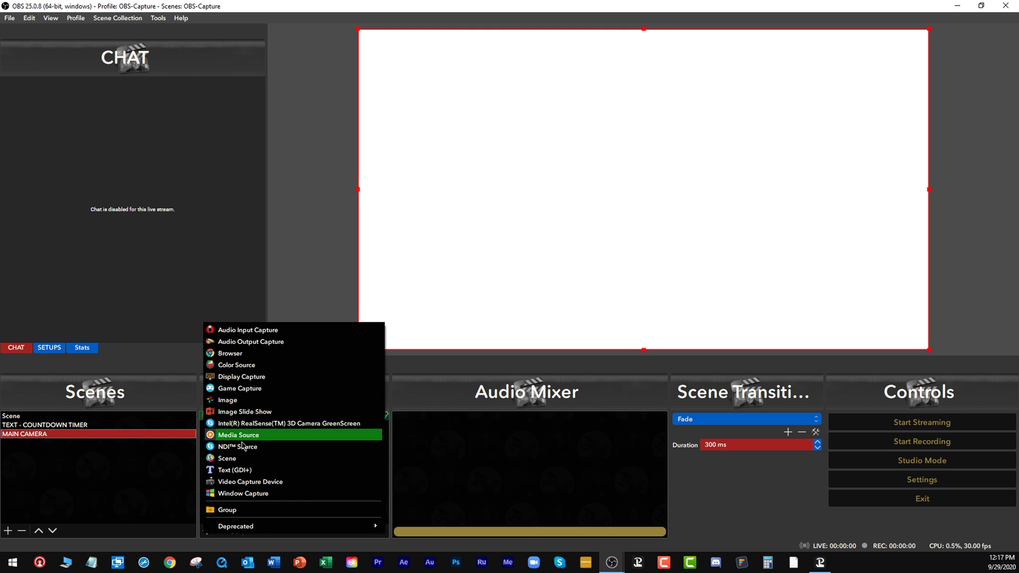
click(241, 459)
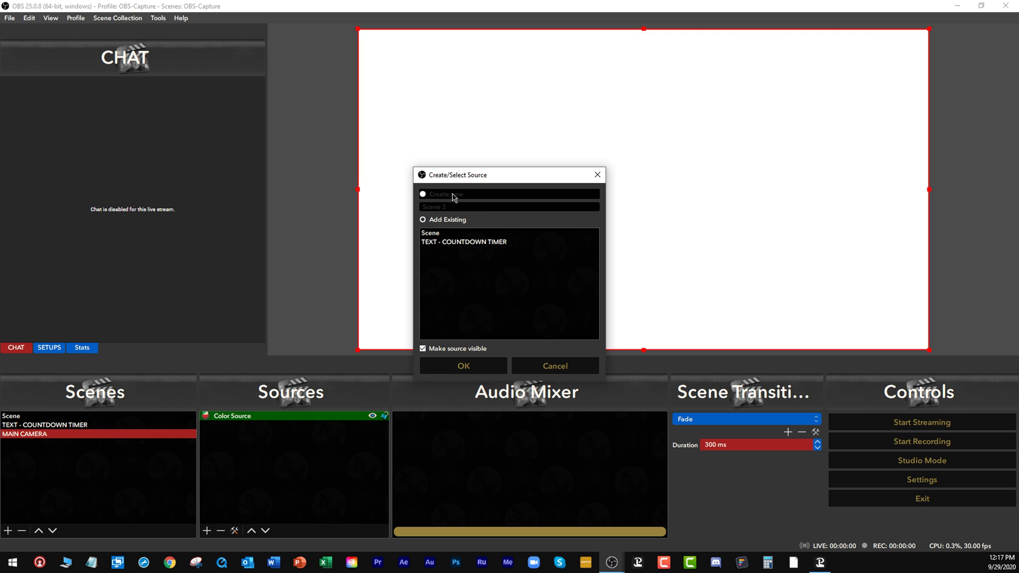
click(458, 242)
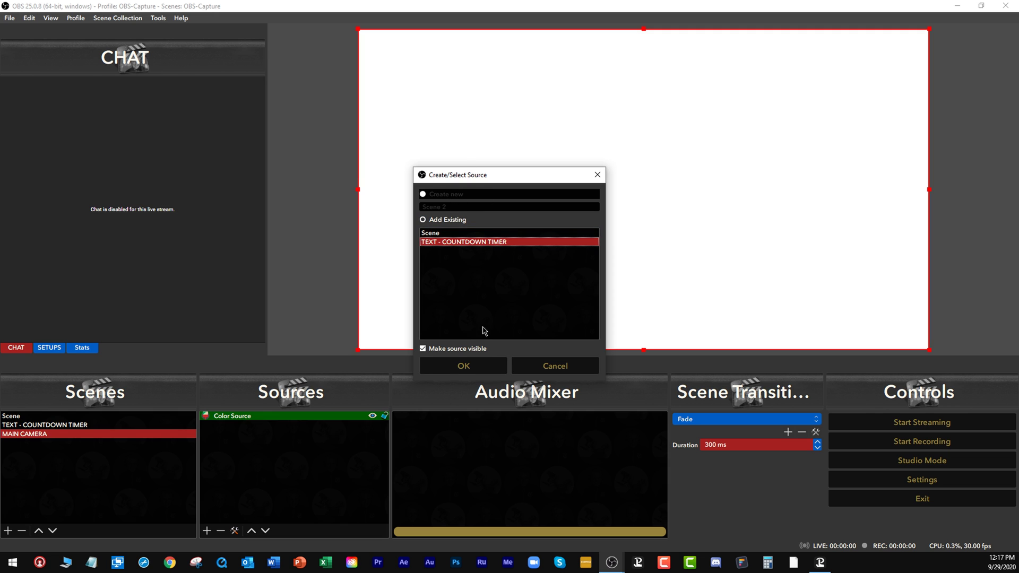
click(470, 367)
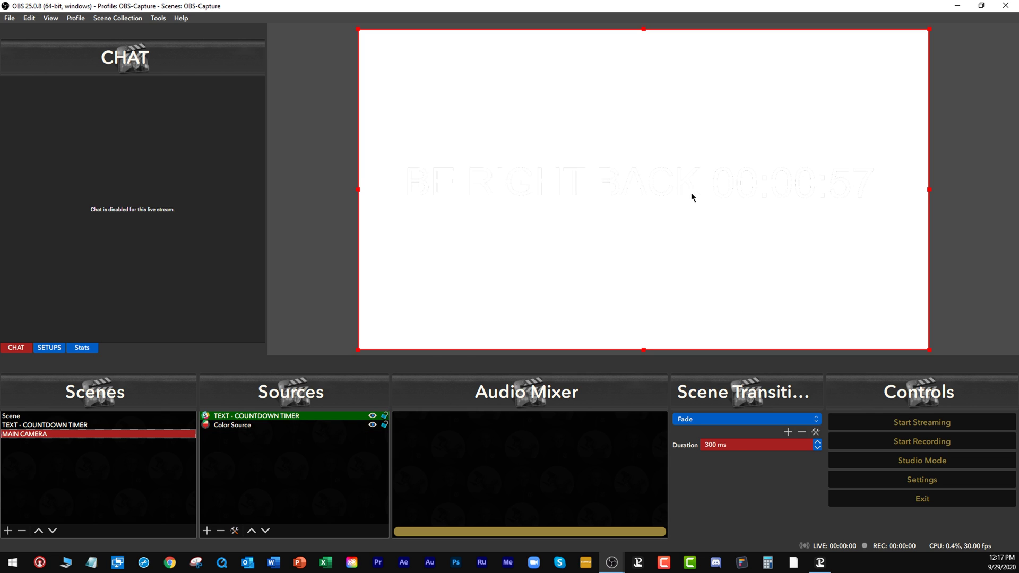
Step: Change the Color Source to the basic pure blue and lock both sources in the MAIN CAMERA scene
double_click(245, 425)
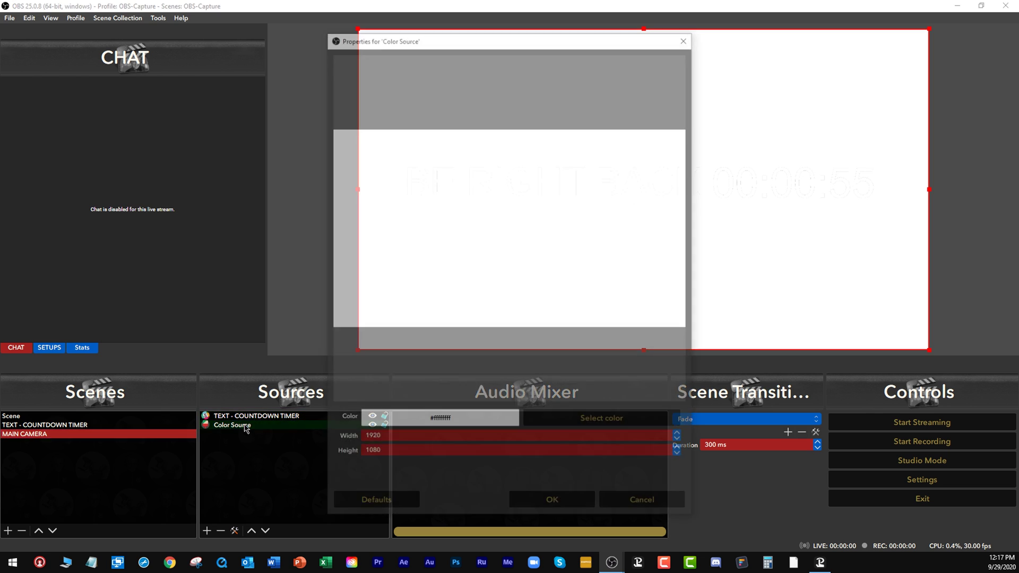
click(596, 428)
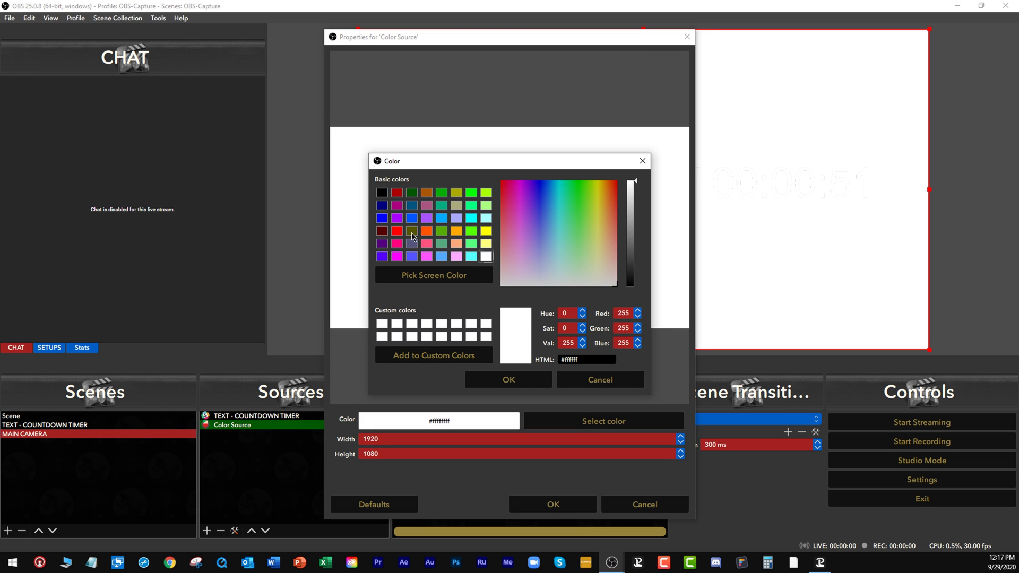
click(382, 218)
key(Return)
click(554, 503)
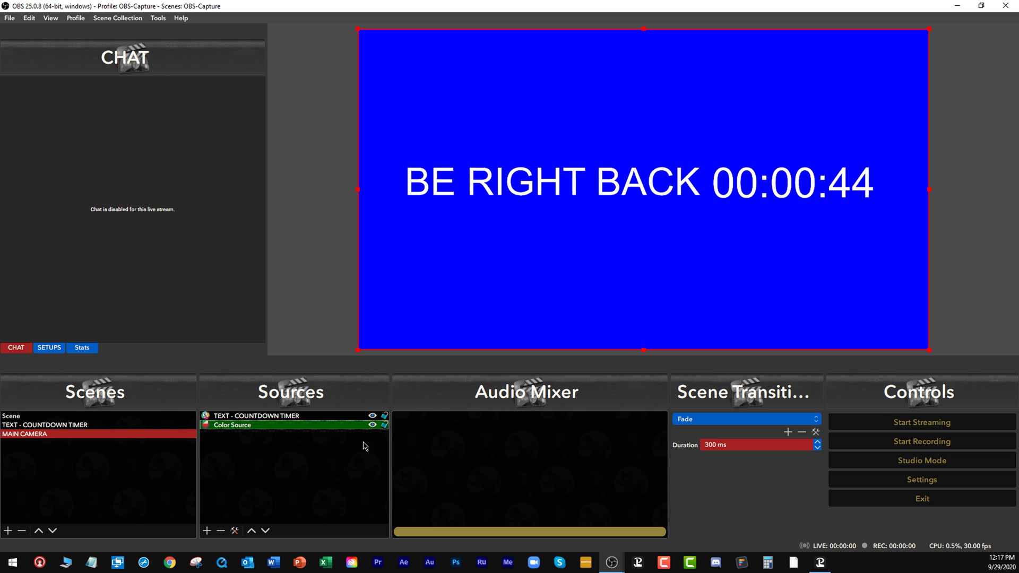
click(384, 425)
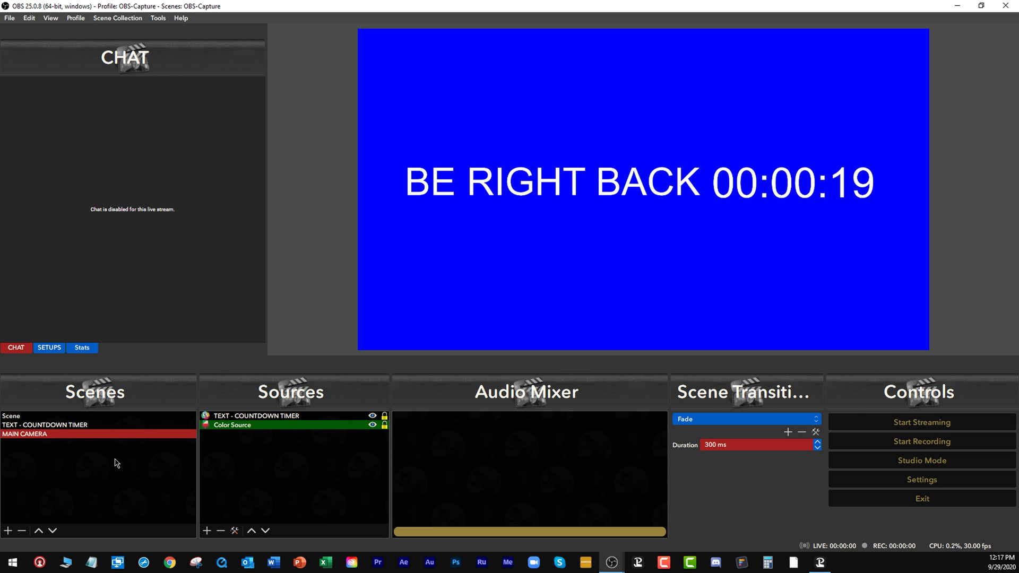
click(275, 417)
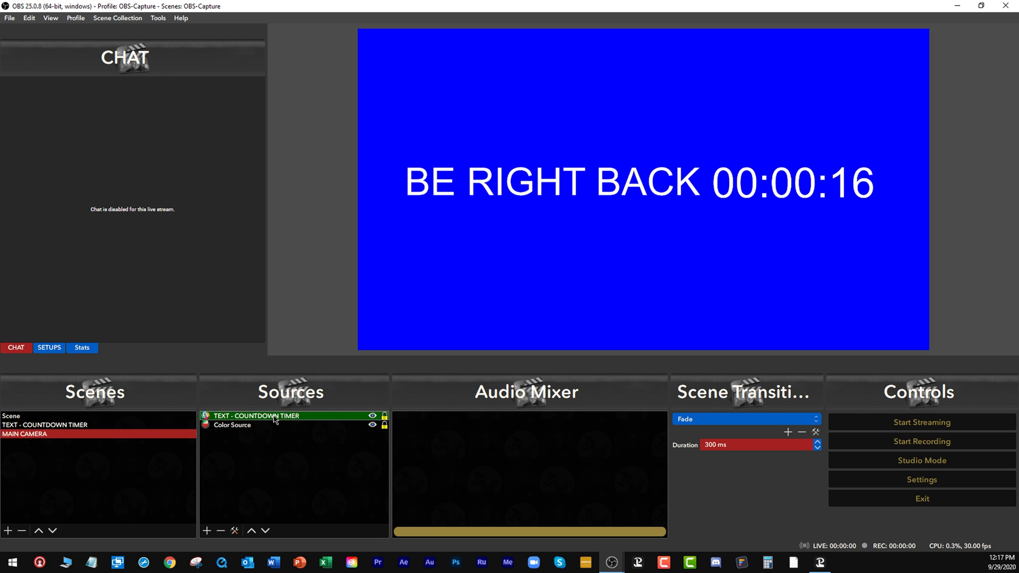
Step: Create another scene named "SECOND CAMERA"
click(7, 530)
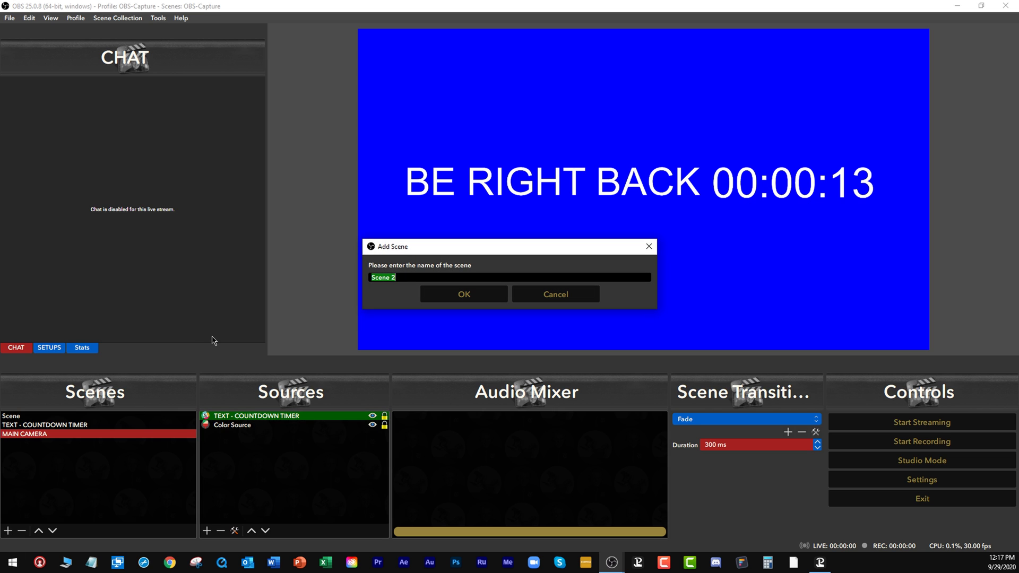
text(SECOND CAME)
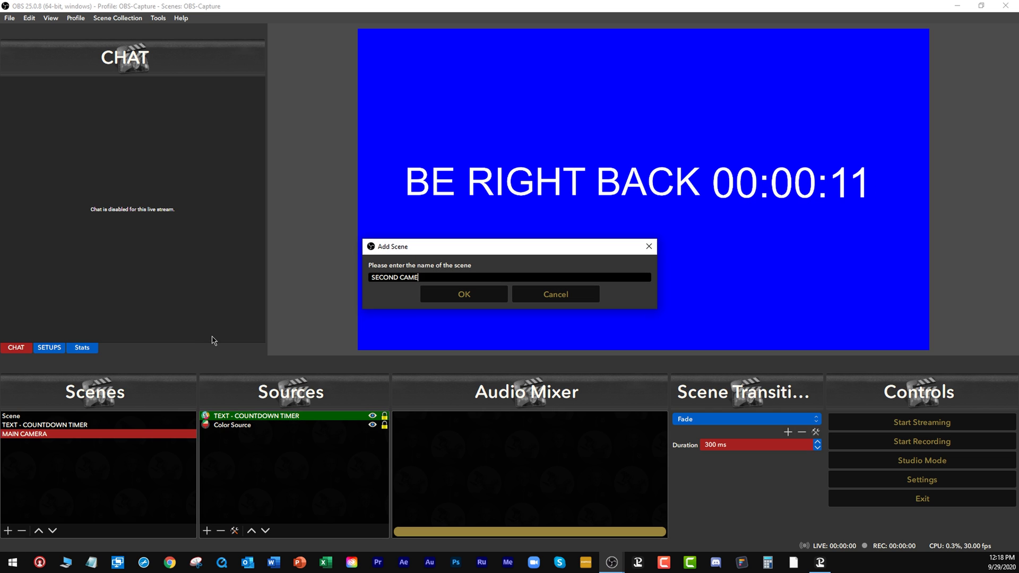
text(RA)
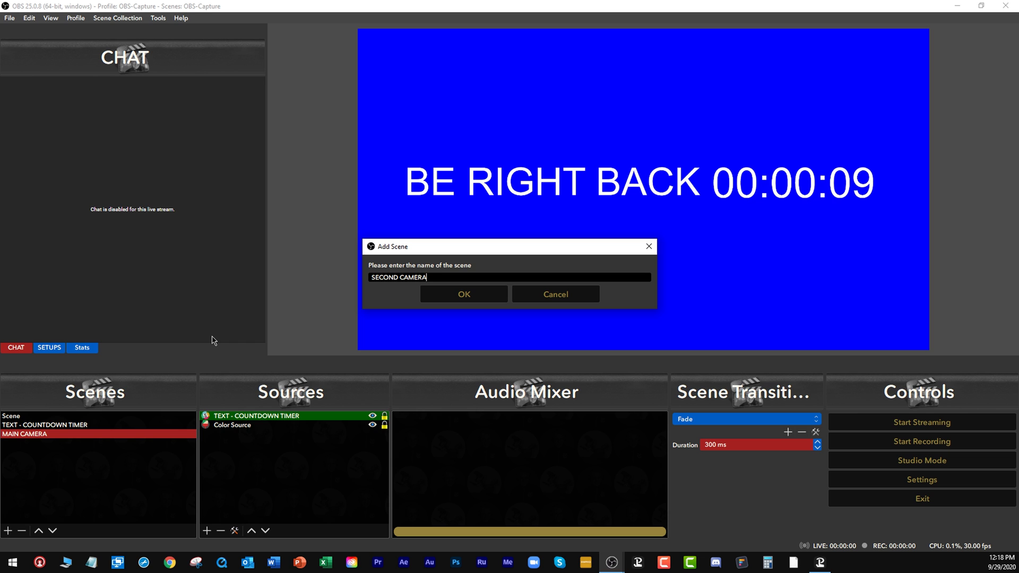
key(Return)
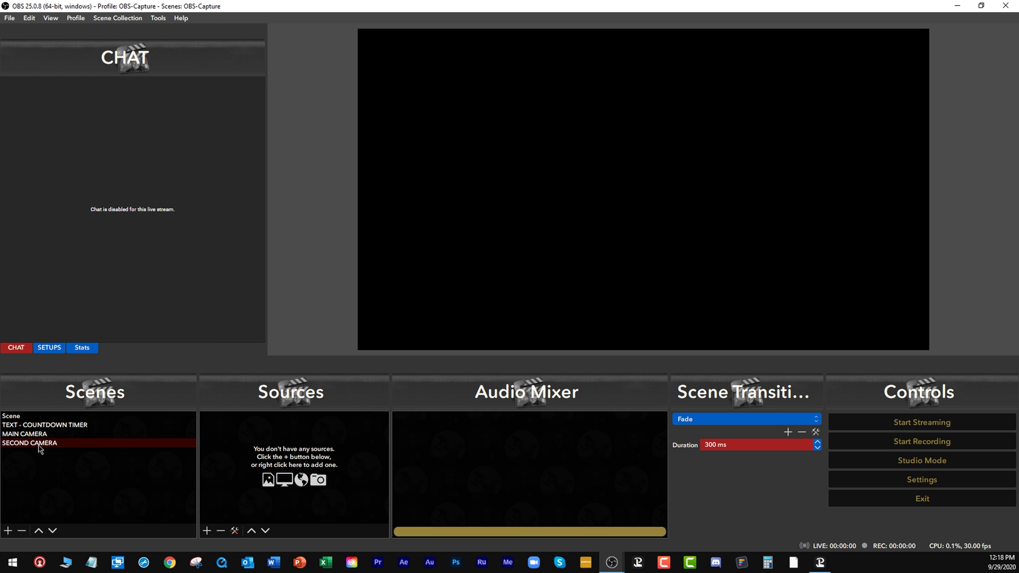
Step: Add the existing TEXT - COUNTDOWN TIMER scene as a source in the SECOND CAMERA scene
click(207, 531)
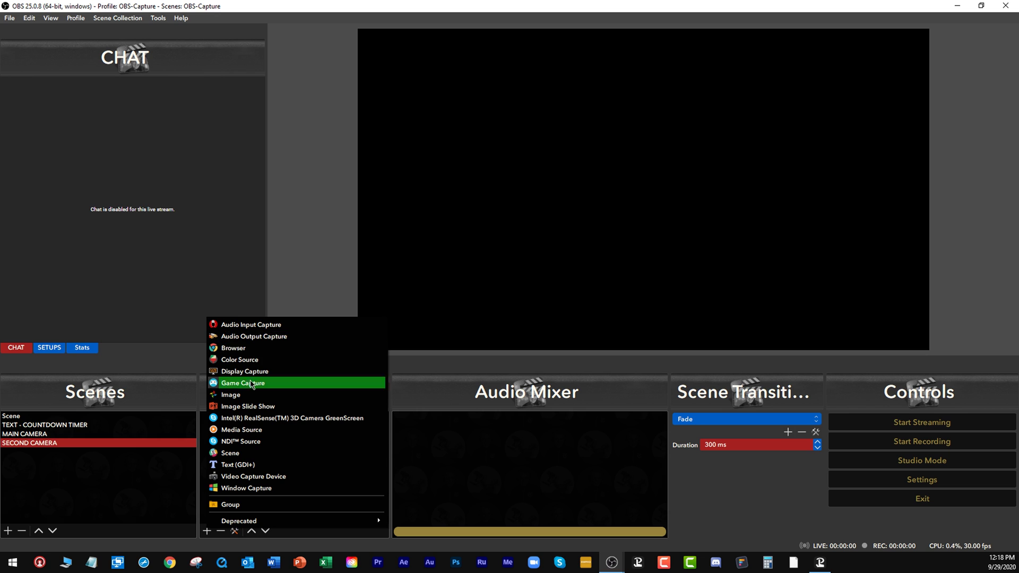
click(233, 453)
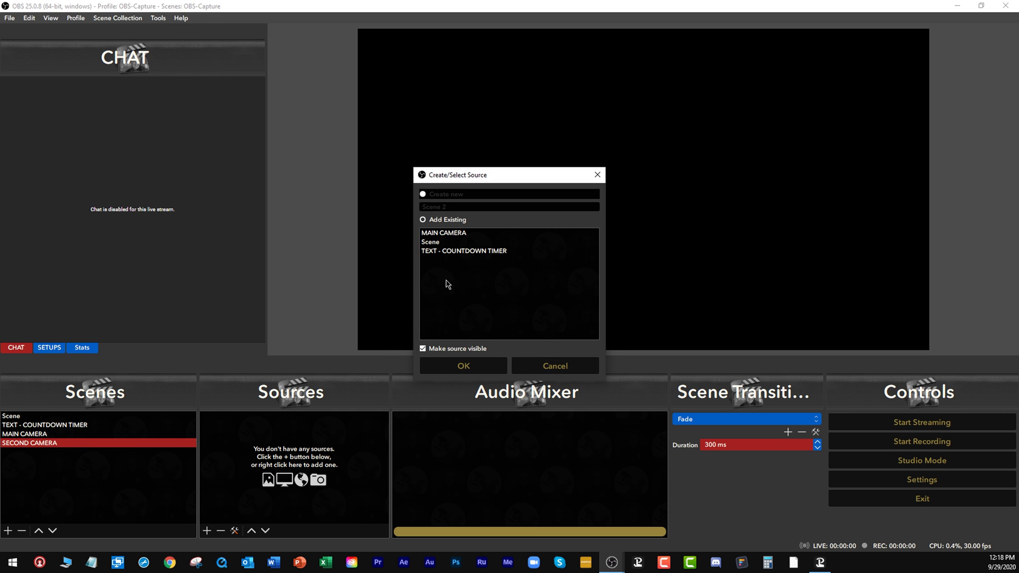
click(443, 251)
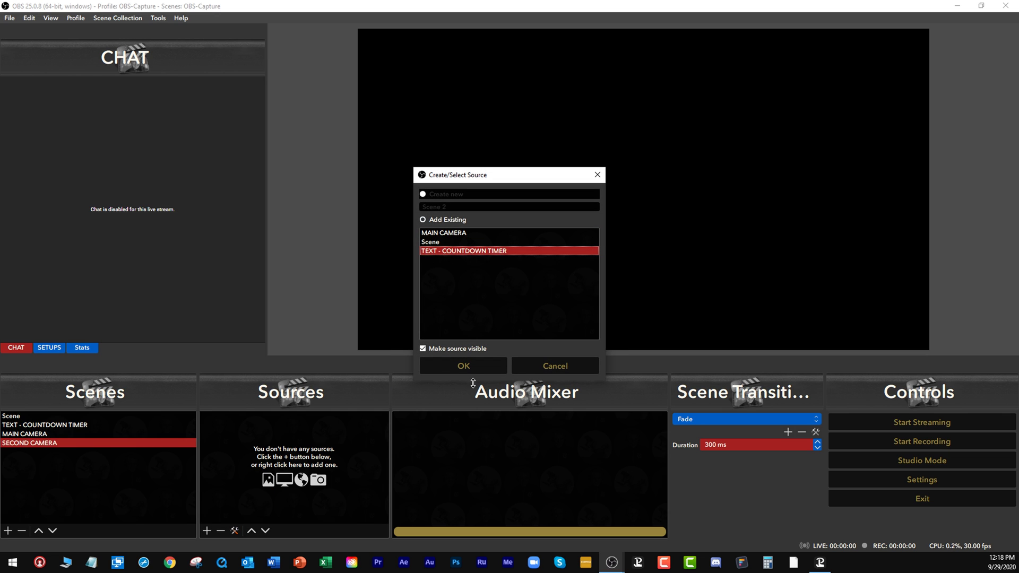
click(461, 366)
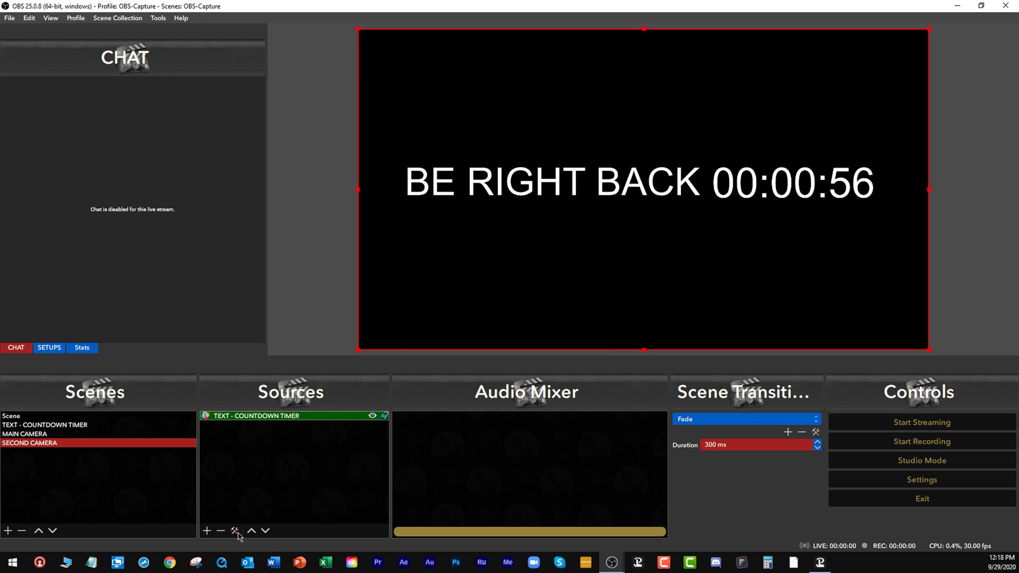
Step: Copy the Color Source from the MAIN CAMERA scene and paste it as a reference into the SECOND CAMERA scene
click(32, 435)
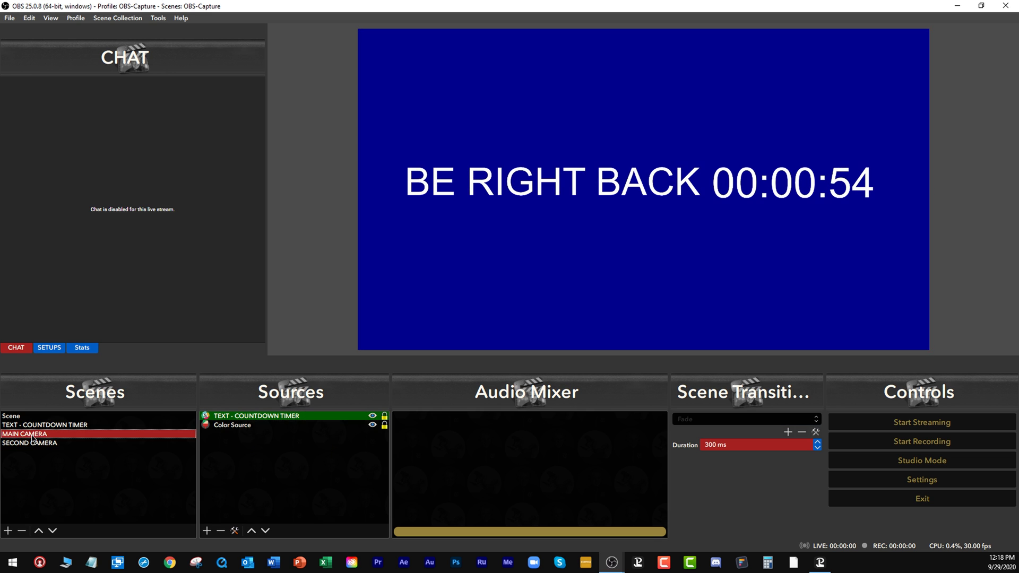
right_click(242, 427)
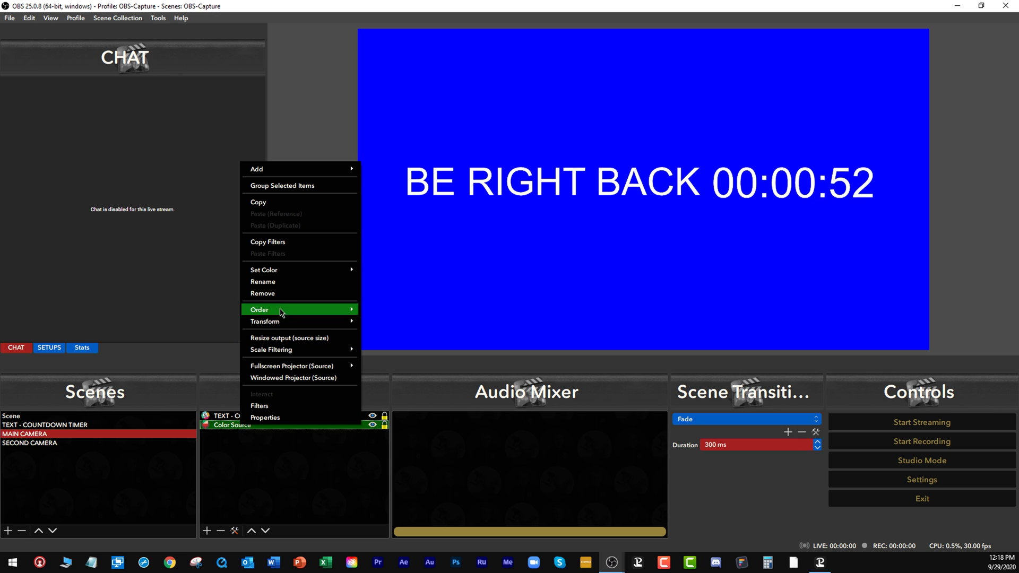
click(281, 203)
click(52, 443)
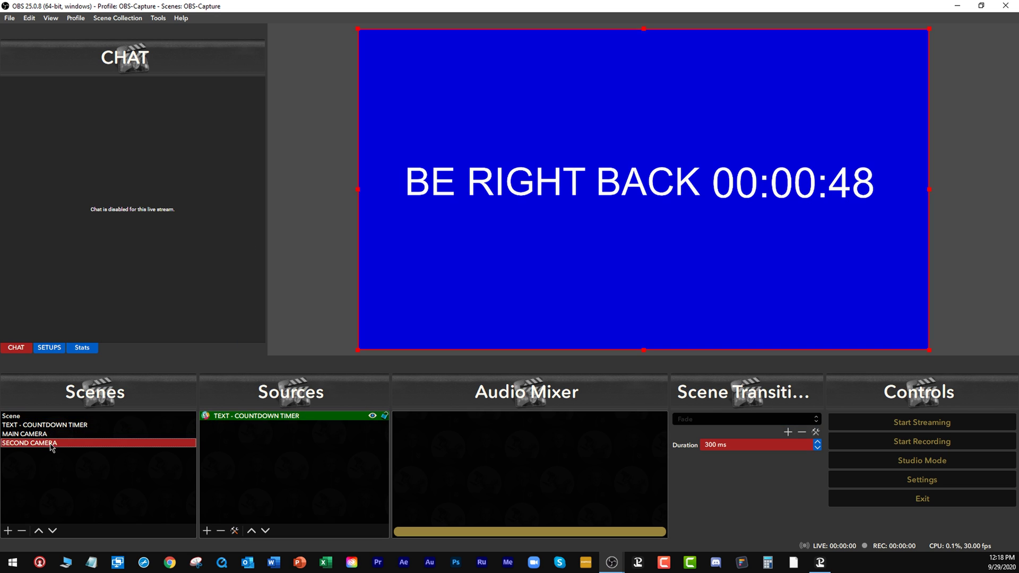
right_click(253, 467)
click(263, 499)
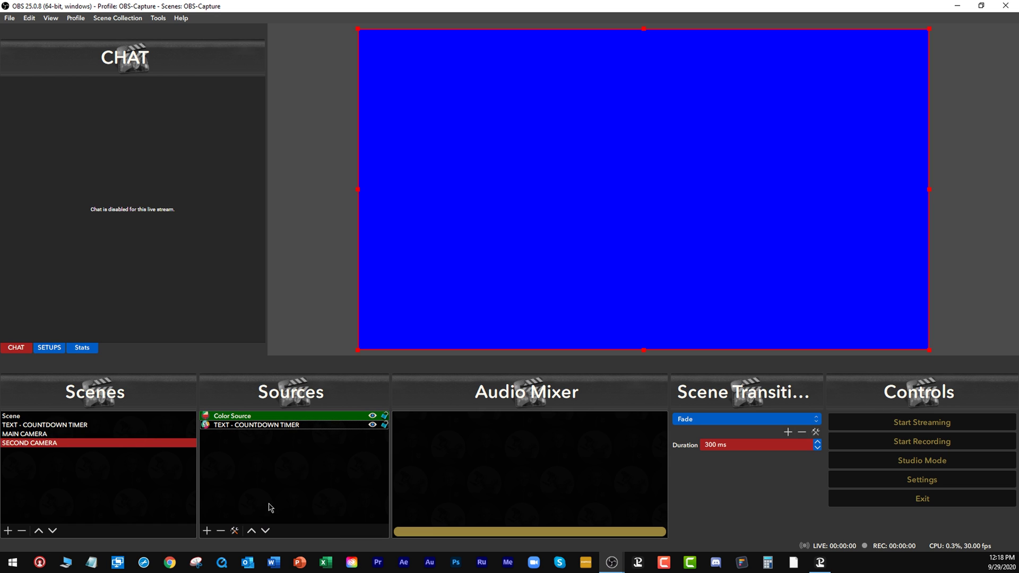
Step: Move the Color Source below TEXT - COUNTDOWN TIMER in the SECOND CAMERA scene and lock both sources
drag(251, 421, 246, 441)
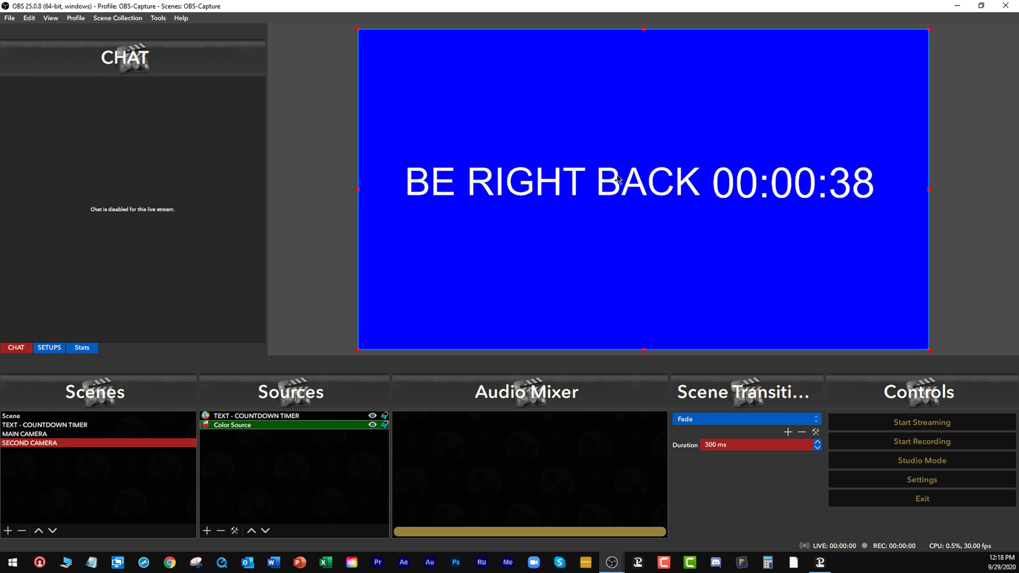
click(385, 416)
click(385, 425)
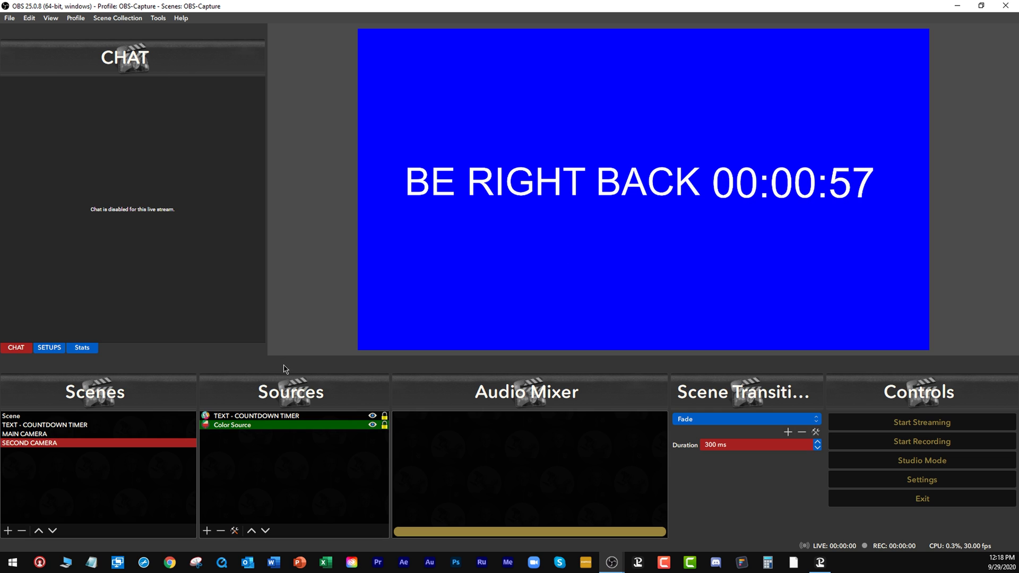
Step: Create a new Color Source named "BG DONT USE" in the TEXT - COUNTDOWN TIMER scene
click(255, 416)
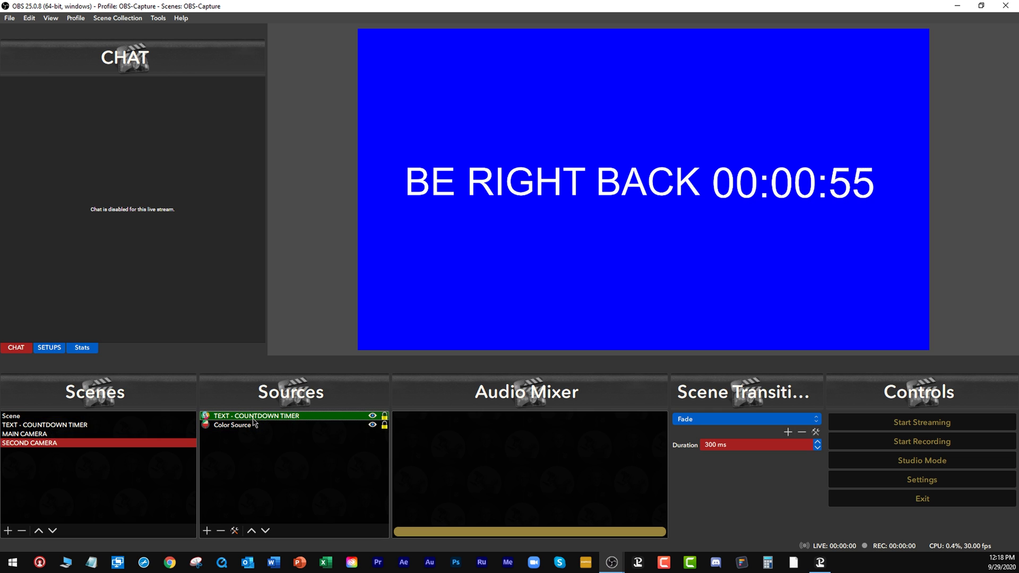
click(98, 433)
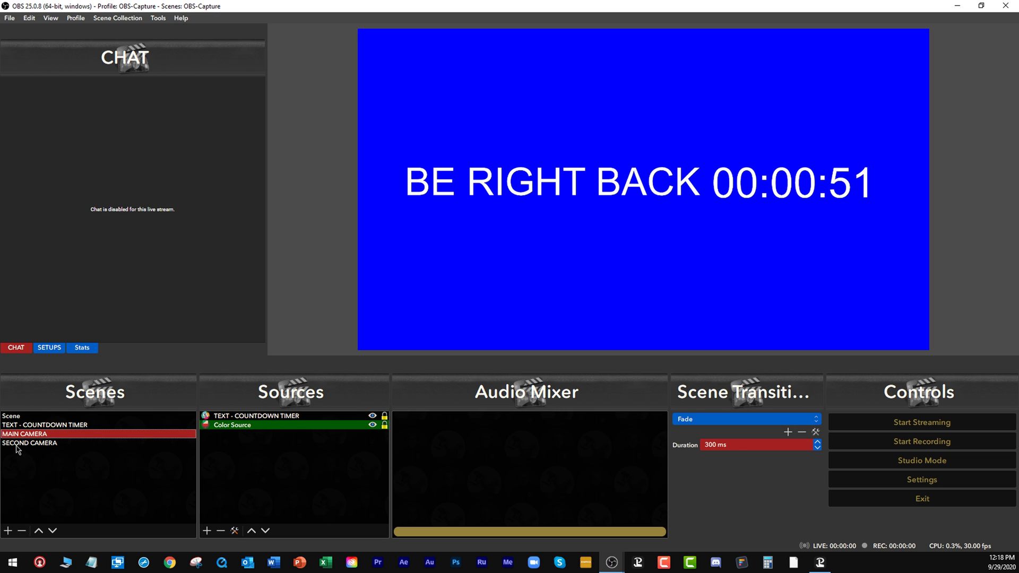
click(52, 424)
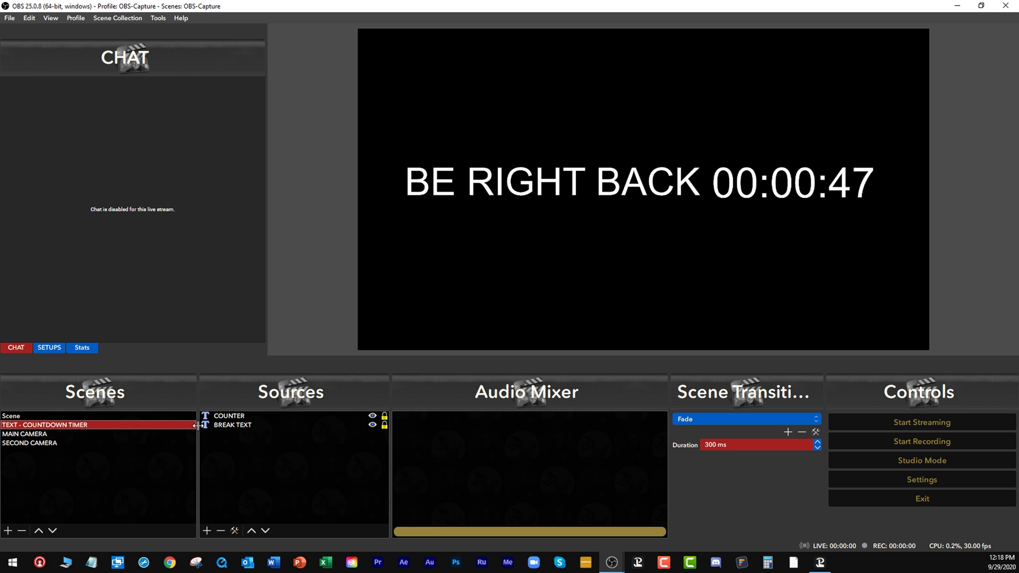
click(208, 531)
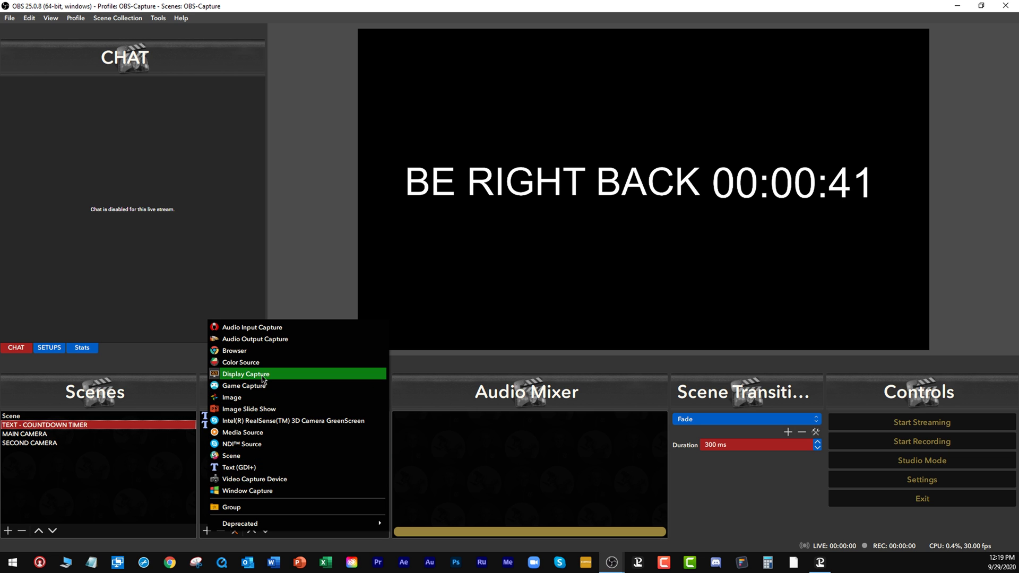
click(259, 363)
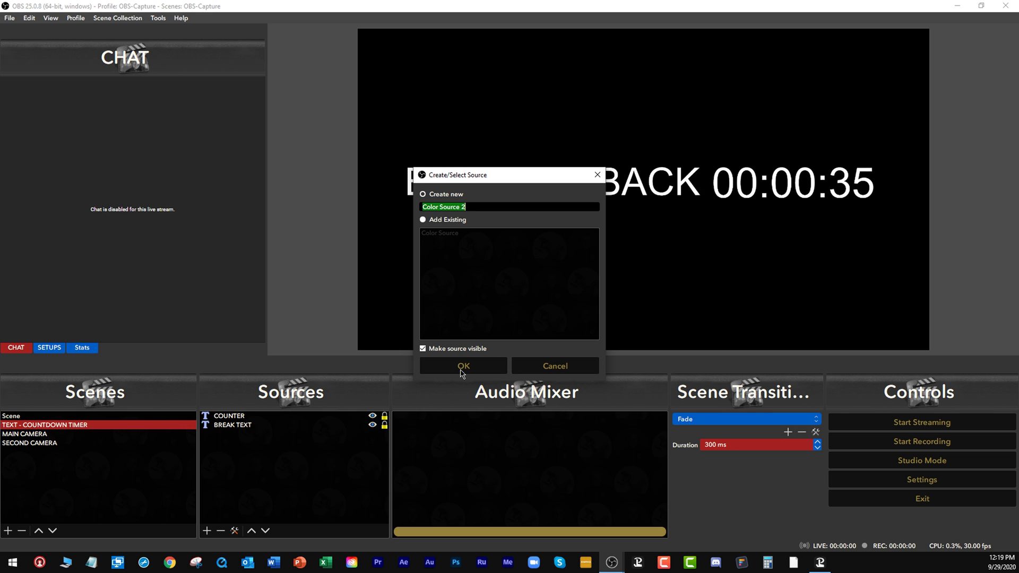
text(BG)
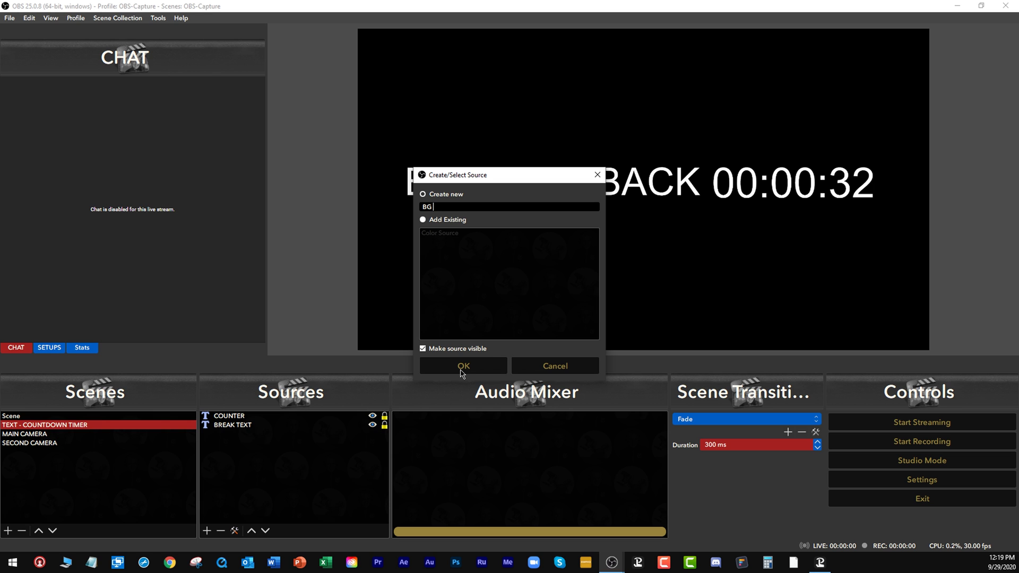
text( DONT USE)
click(463, 366)
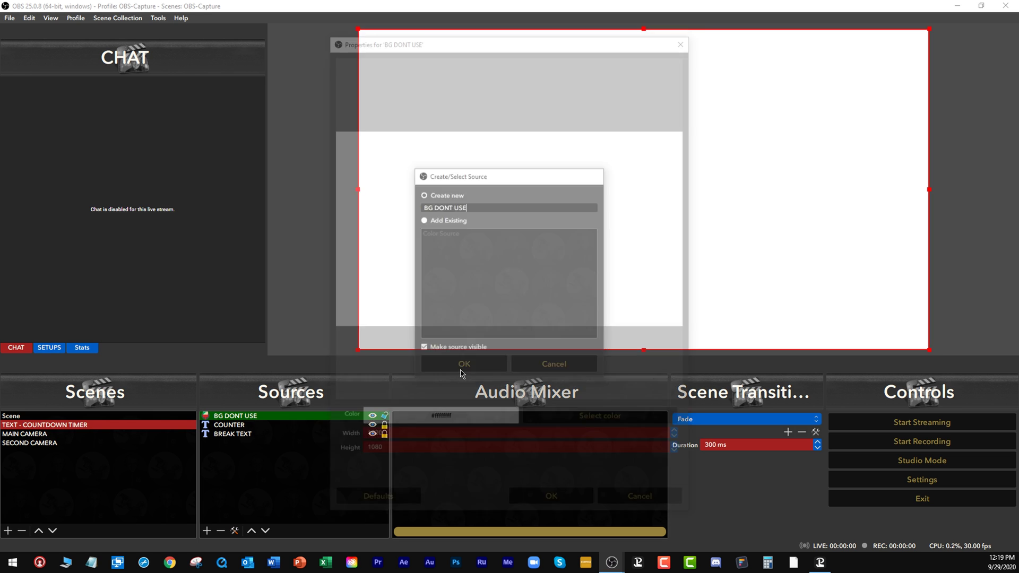
Step: Set the BG DONT USE color to pink #ff55ff and move the source below COUNTER and BREAK TEXT
click(574, 423)
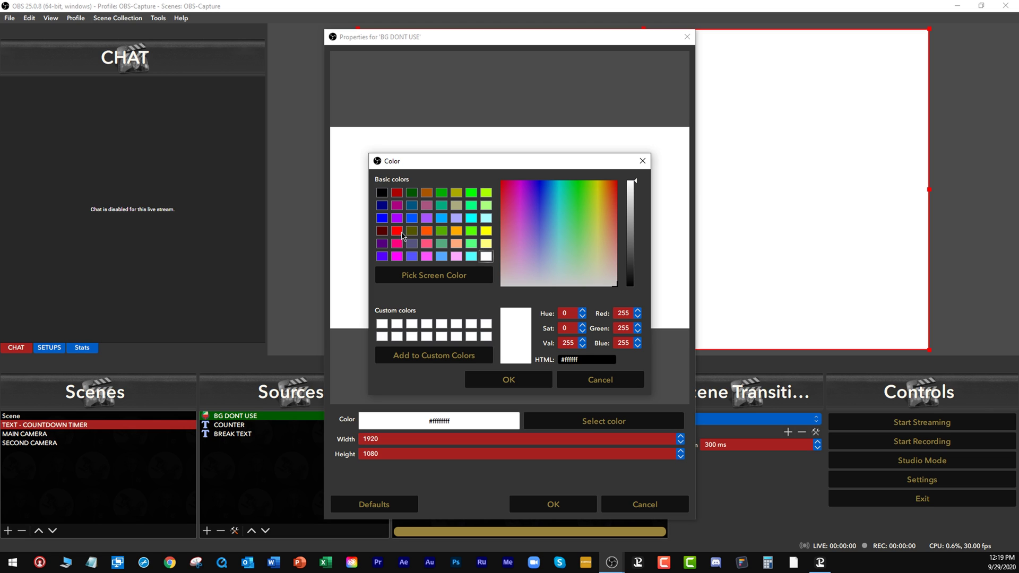
click(398, 232)
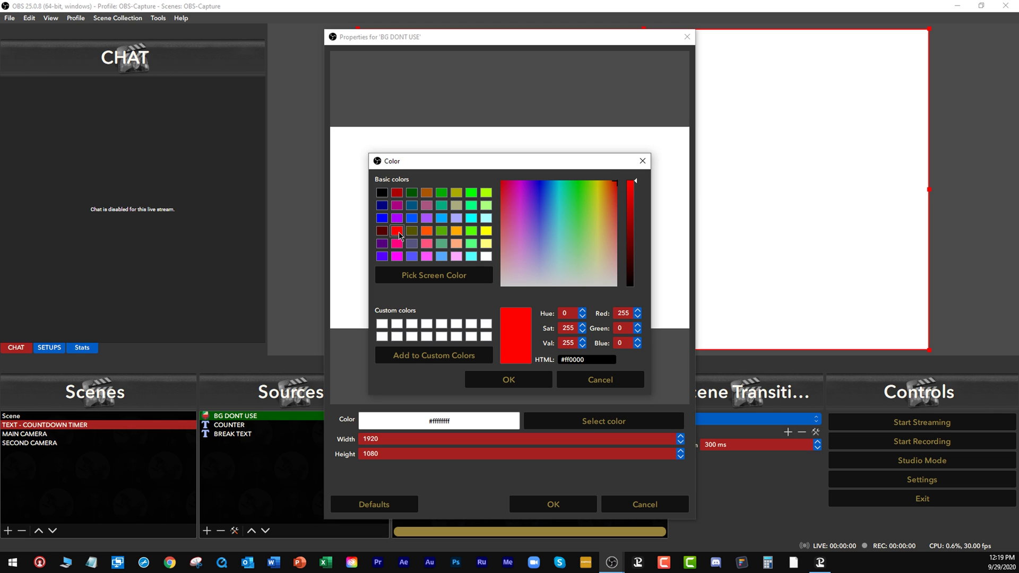
click(428, 233)
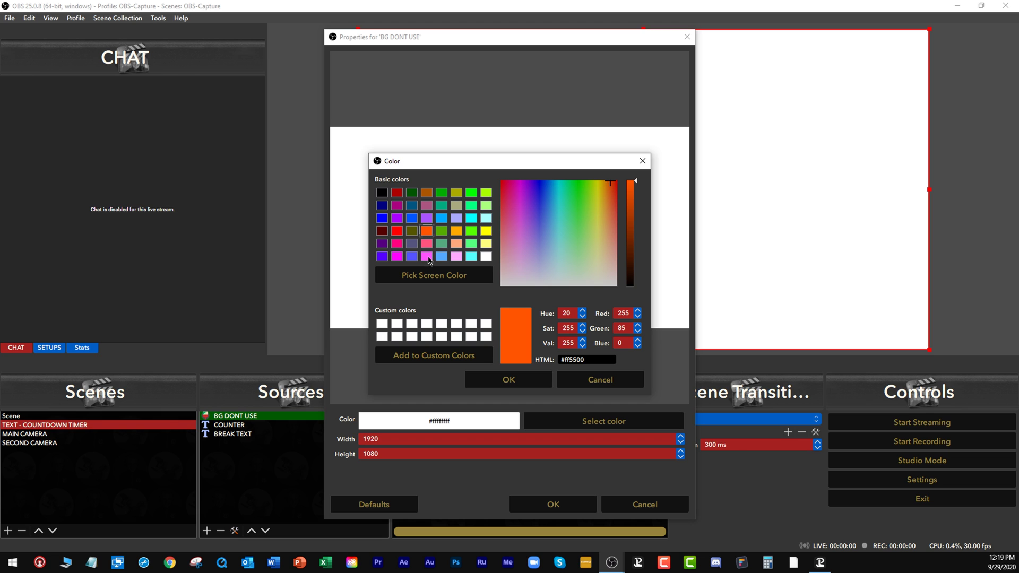
click(428, 256)
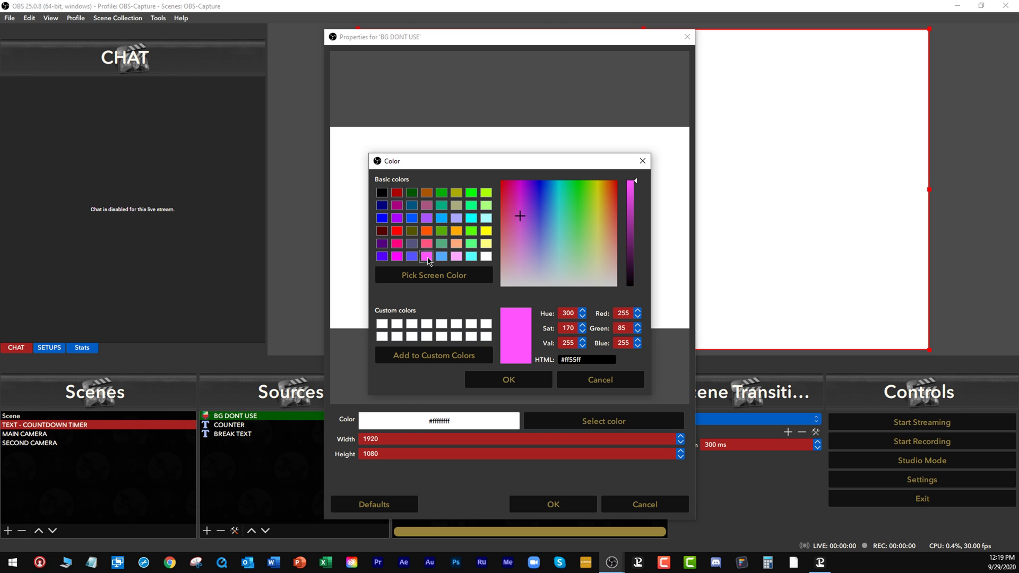
key(Return)
click(553, 505)
drag(250, 434, 252, 440)
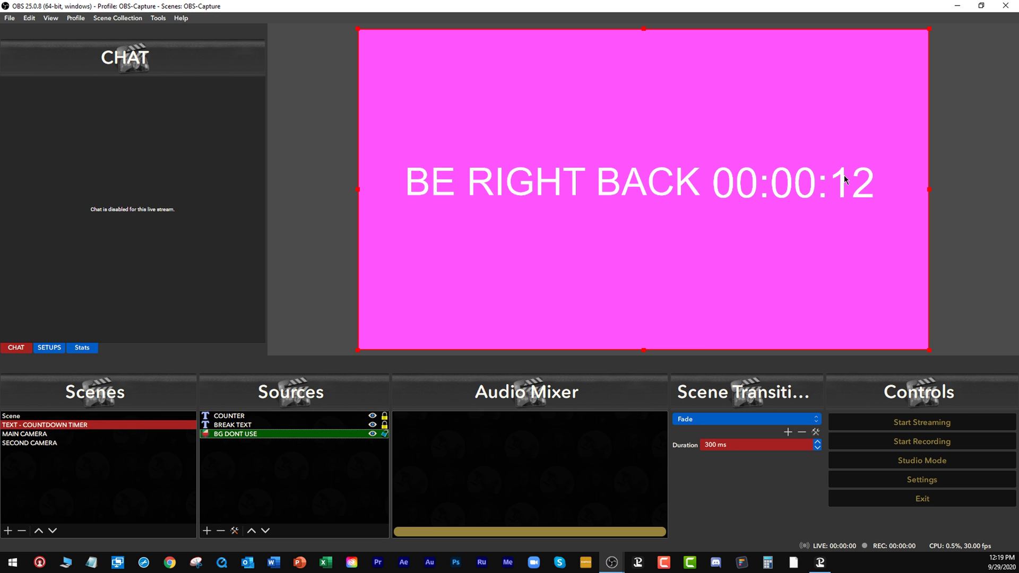
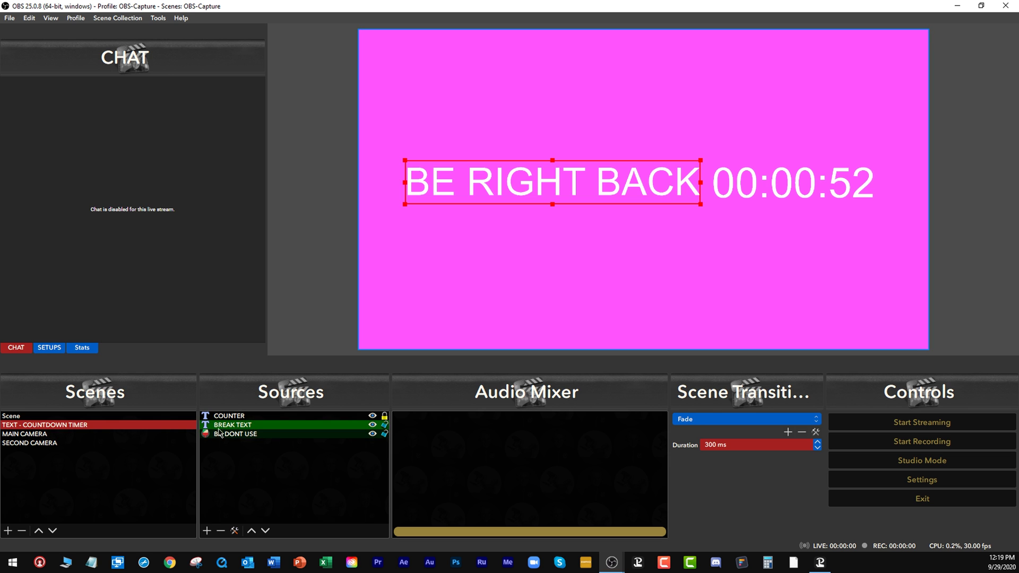
Step: Change the BREAK TEXT source's font to Arial with the Black style
double_click(242, 425)
scroll(531, 393, down, 5)
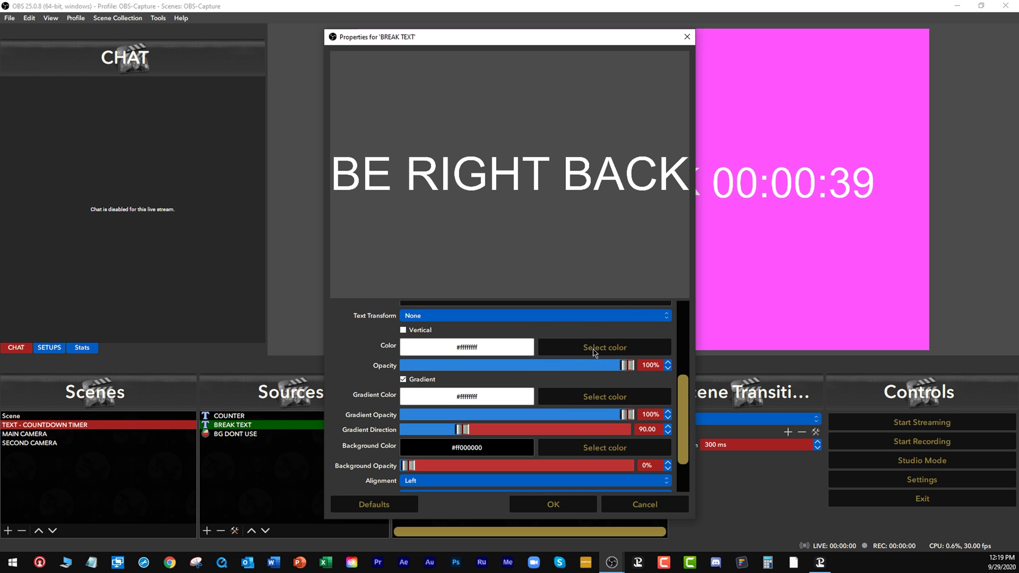
scroll(579, 361, up, 5)
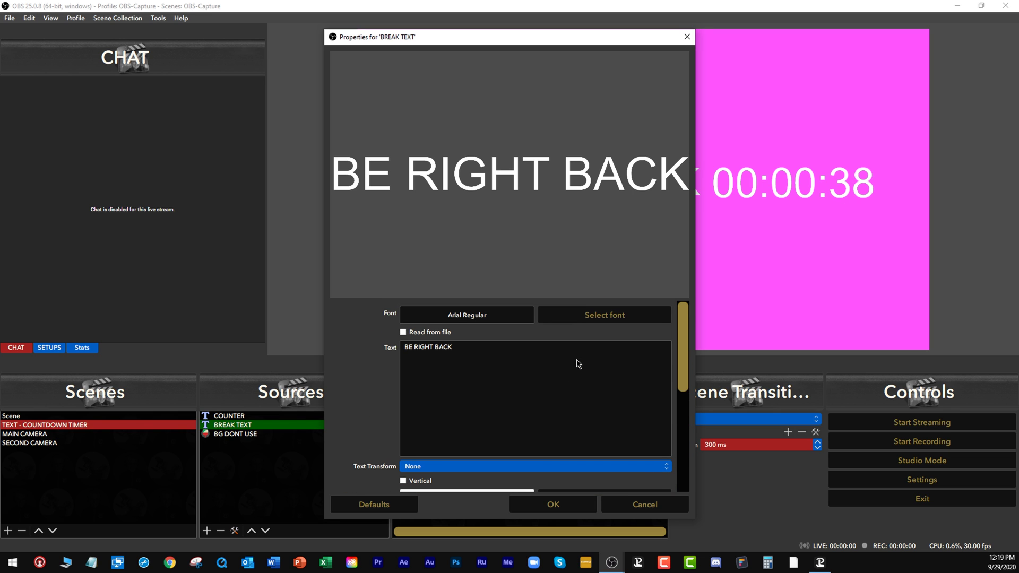
click(608, 317)
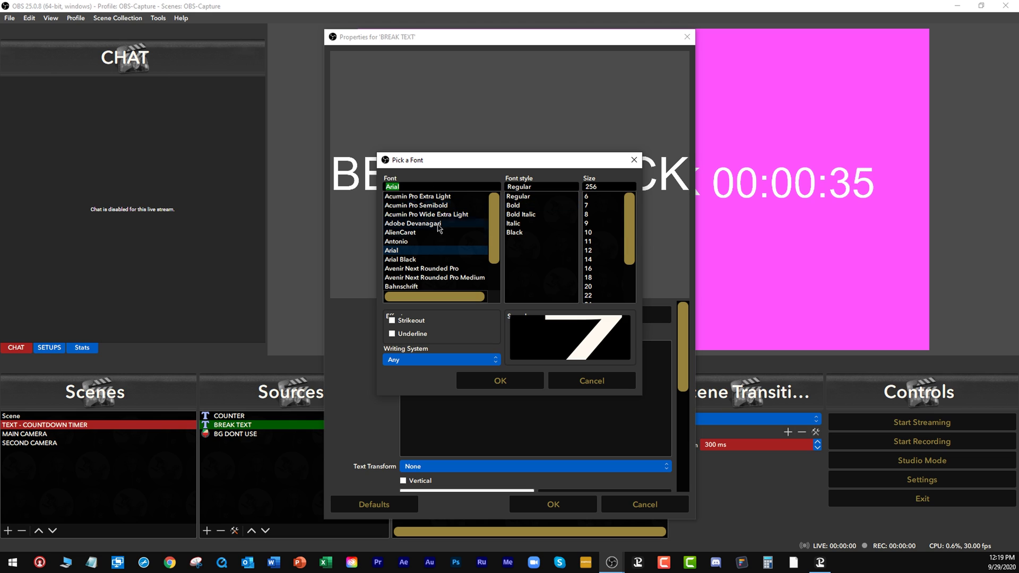
click(421, 259)
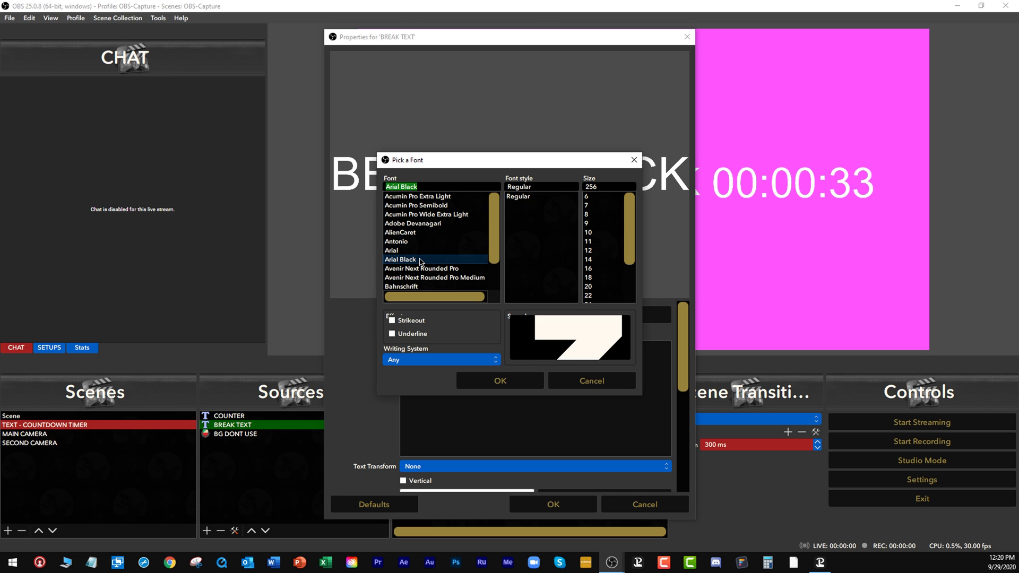
click(396, 252)
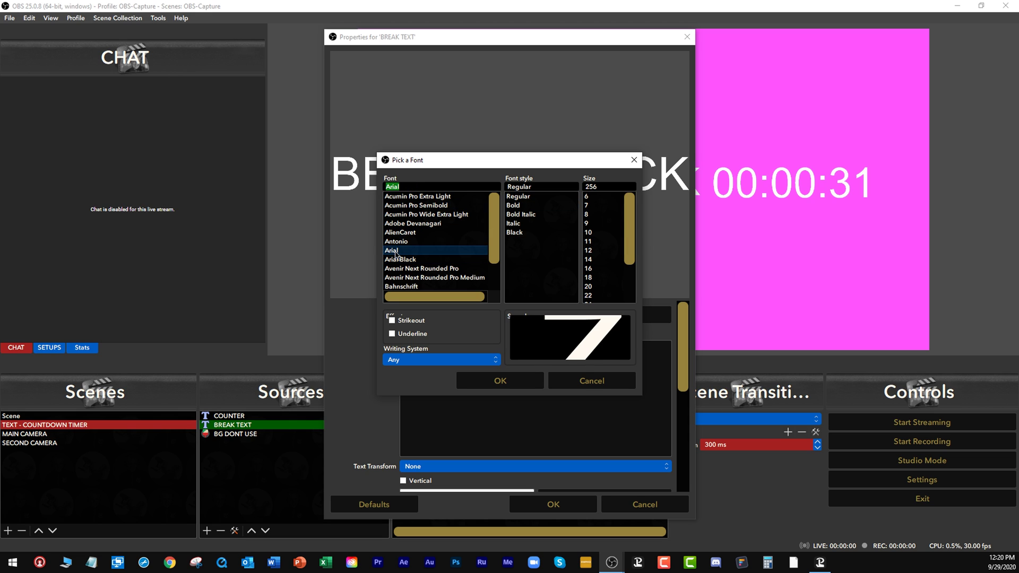
click(515, 233)
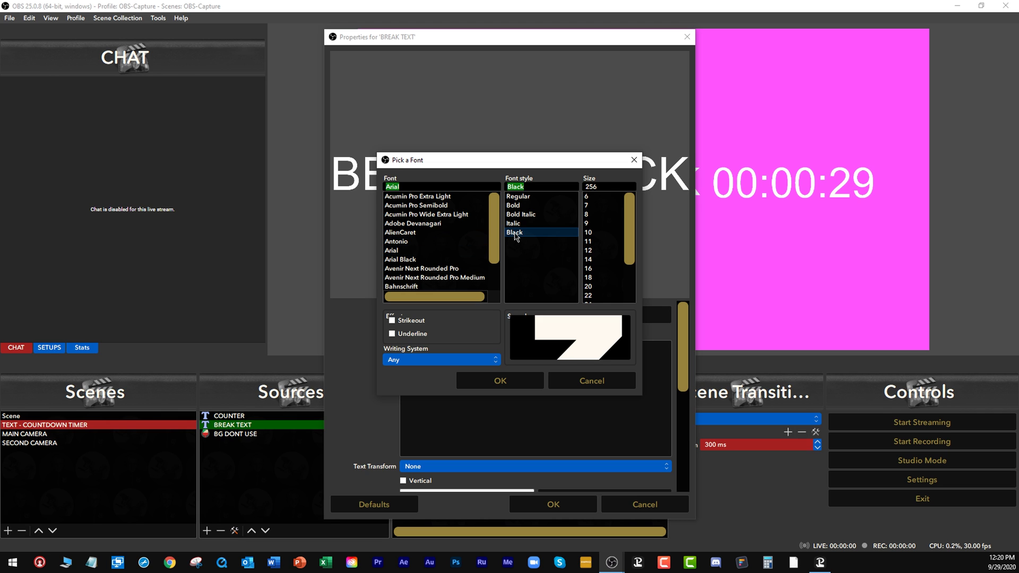
click(502, 384)
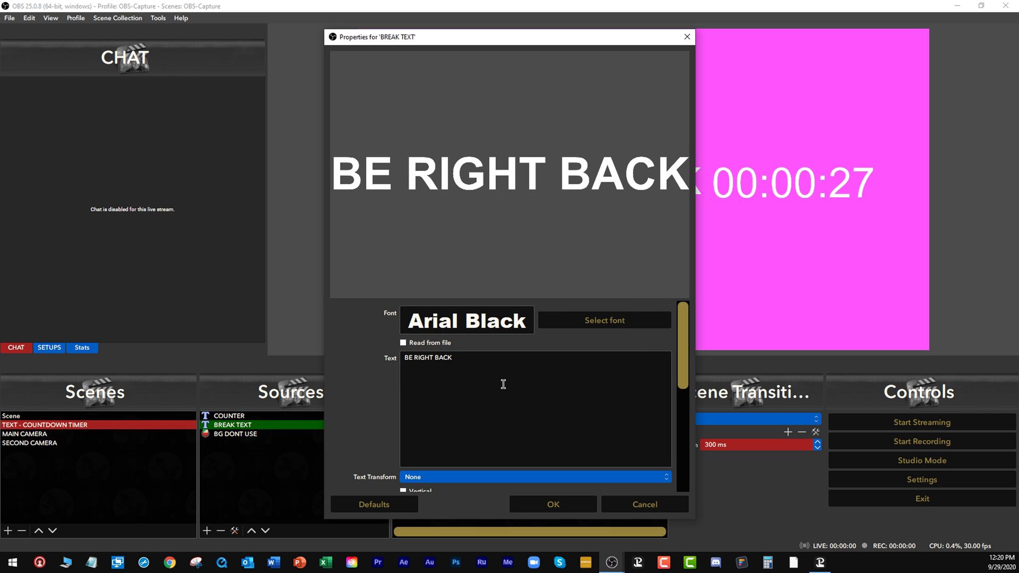
Step: Set the gradient color of BREAK TEXT to the basic yellow #ffff00
scroll(364, 314, down, 5)
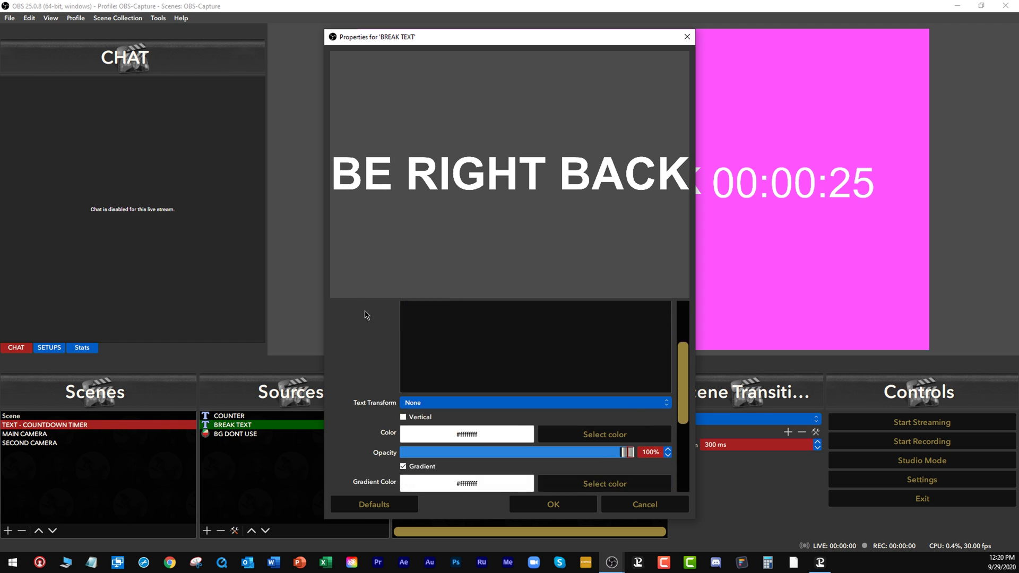
scroll(365, 314, down, 1)
scroll(408, 403, up, 1)
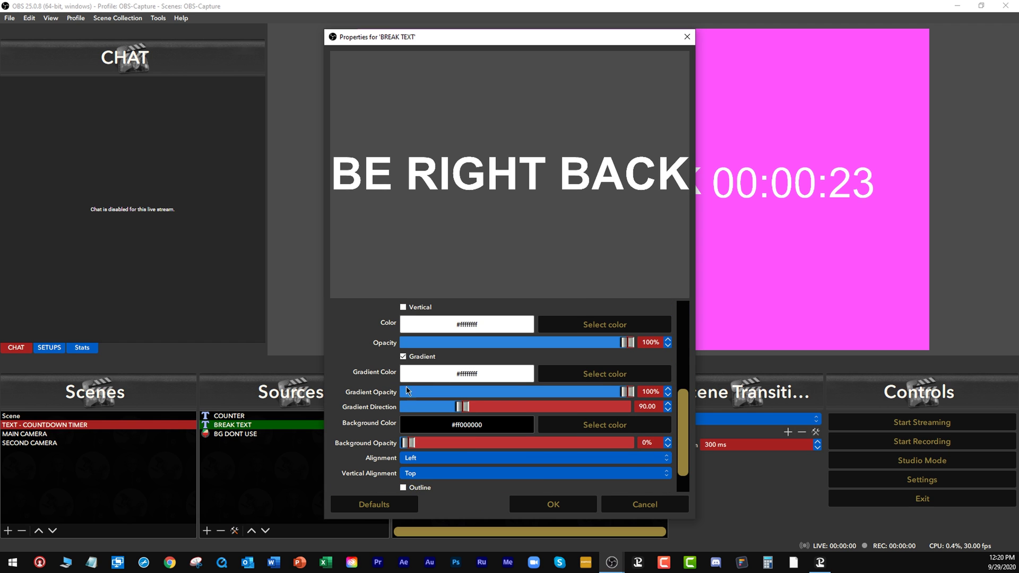
click(594, 376)
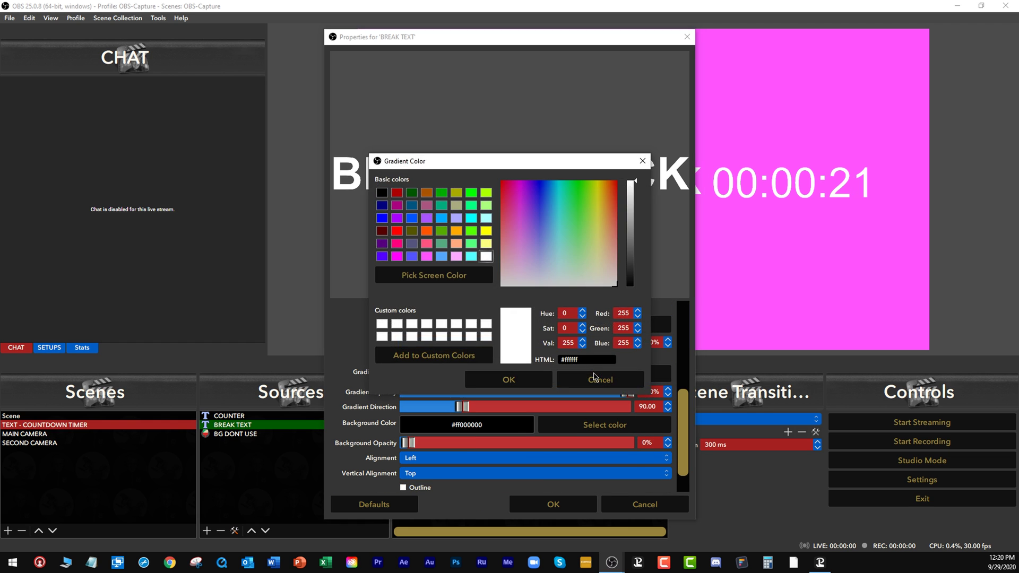
click(486, 232)
drag(505, 164, 714, 159)
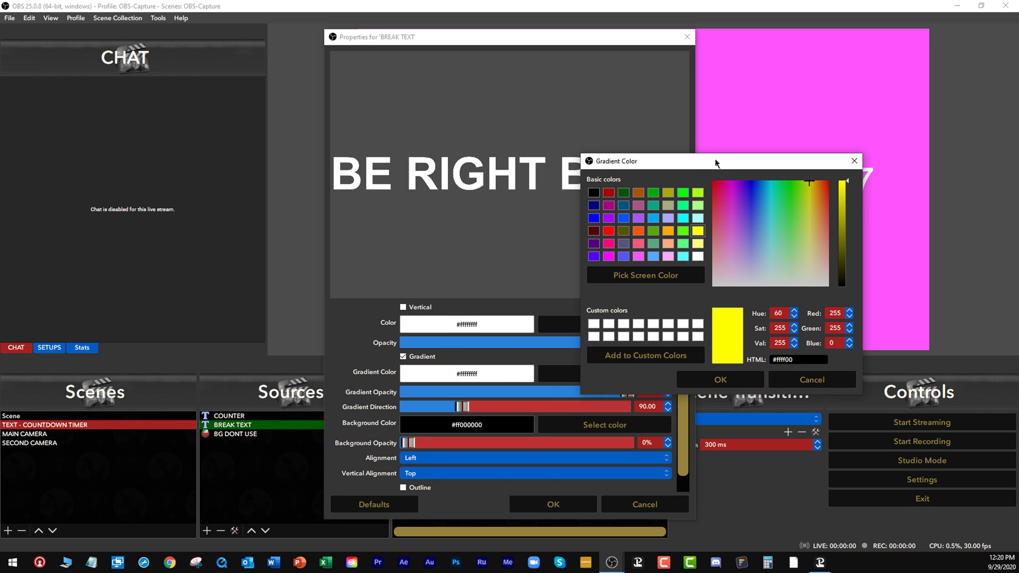
click(715, 380)
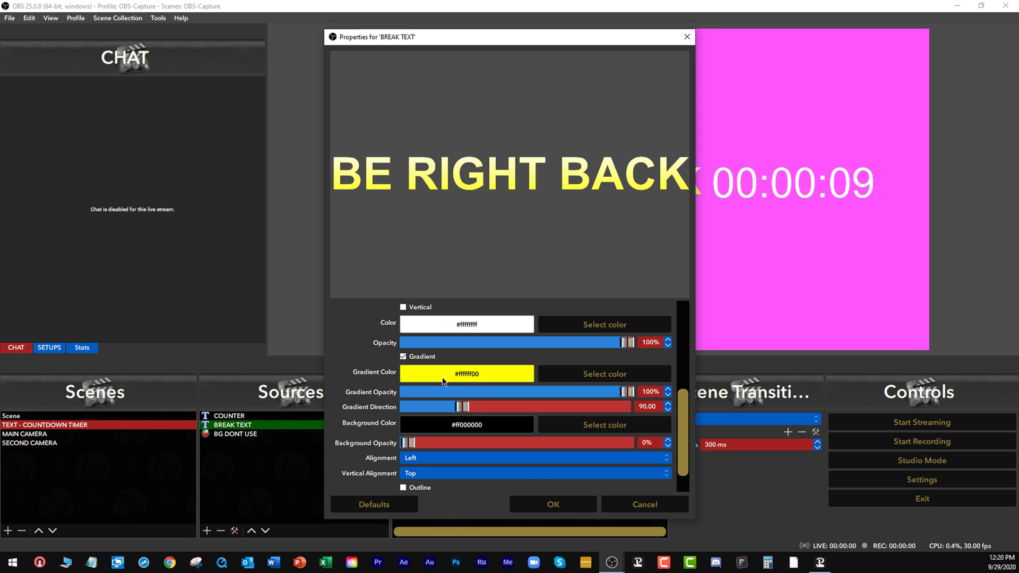
Step: Accept the BREAK TEXT properties and change the COUNTER source's font to Arial with the Black style
click(559, 509)
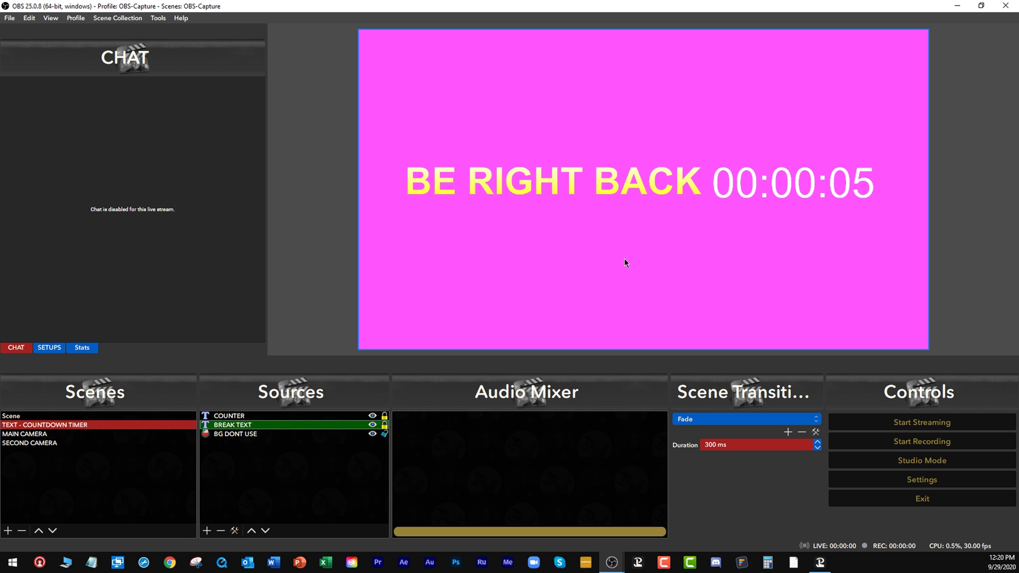
ctrl+click(276, 416)
double_click(274, 417)
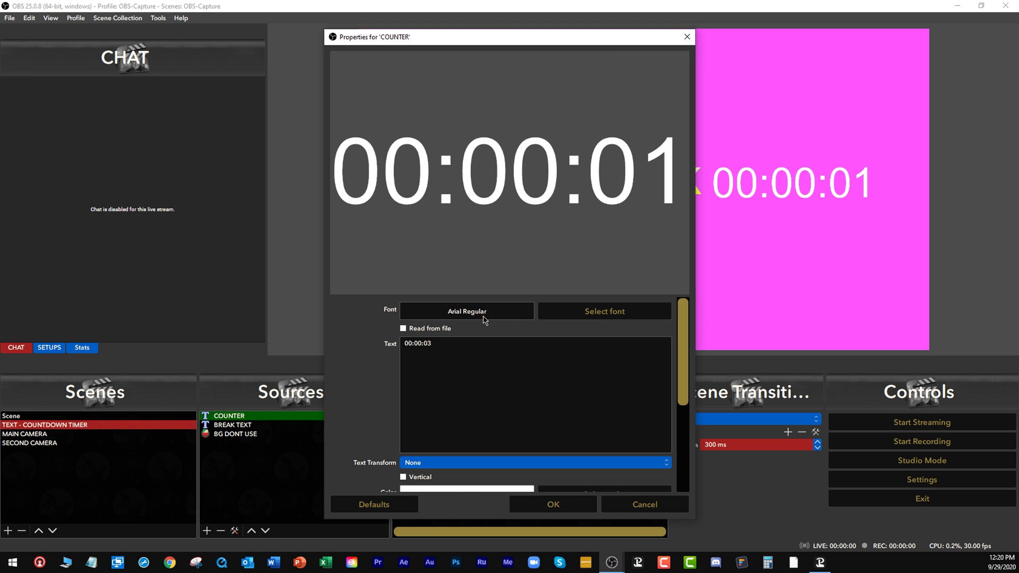
click(593, 312)
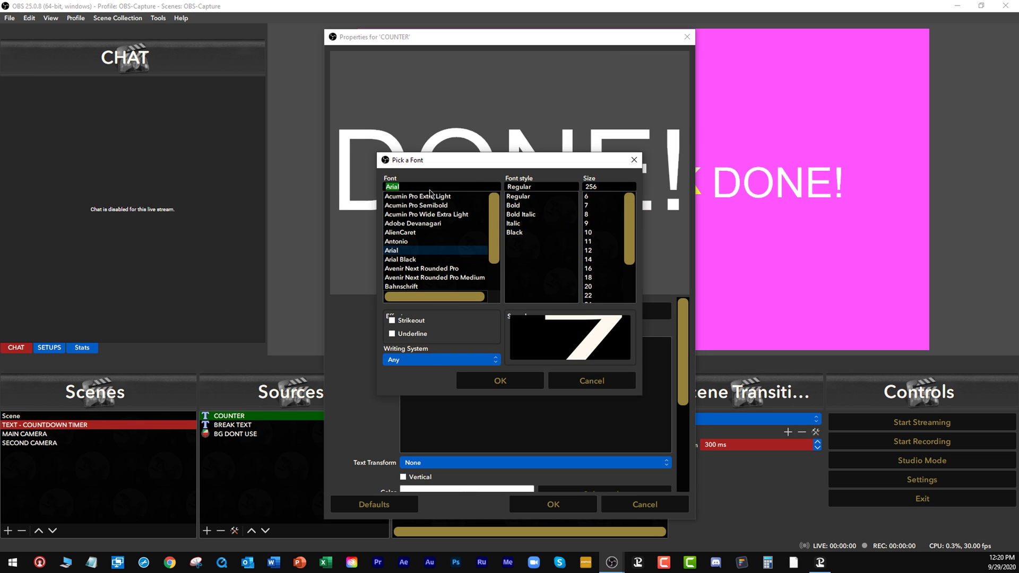
click(402, 261)
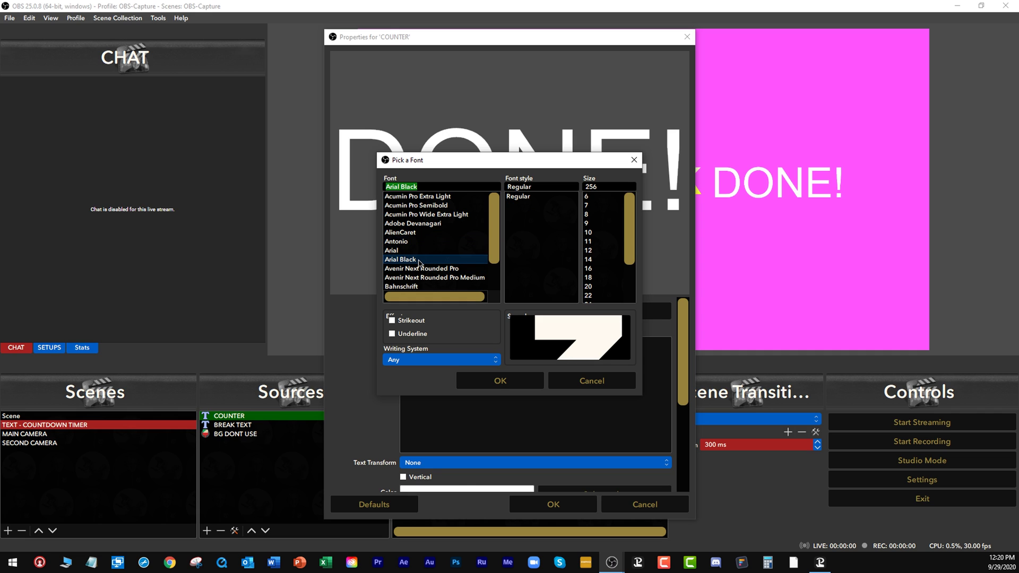
click(412, 251)
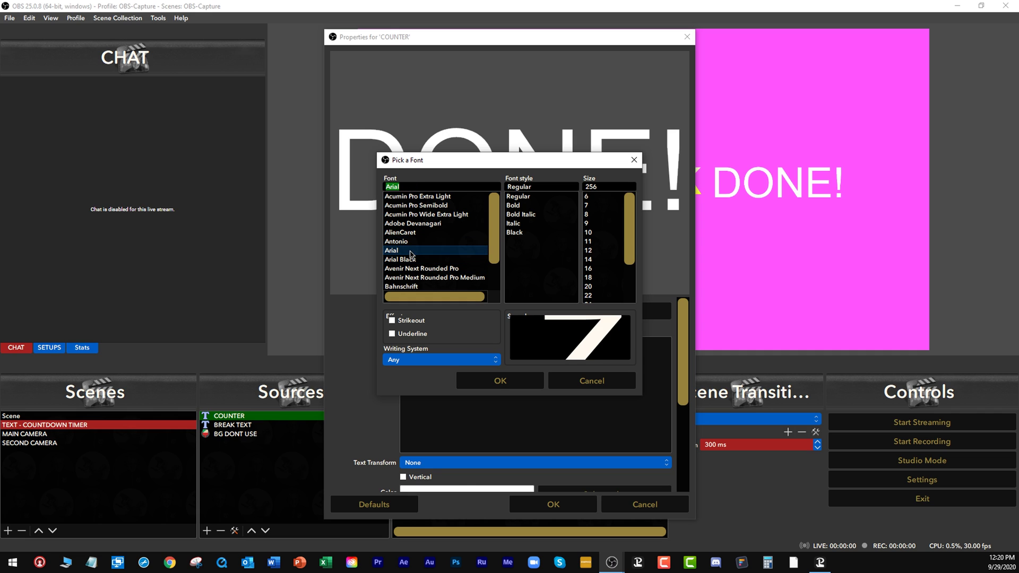
click(518, 235)
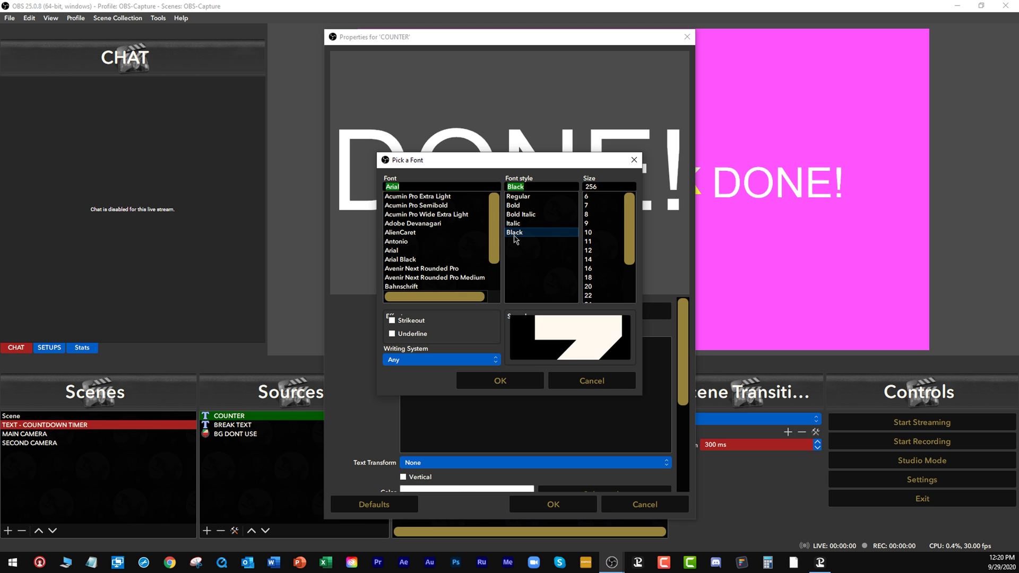
click(514, 384)
Step: Enable a gradient on the COUNTER text, set its gradient color to the basic yellow #ffff00, and apply the properties
scroll(347, 375, down, 5)
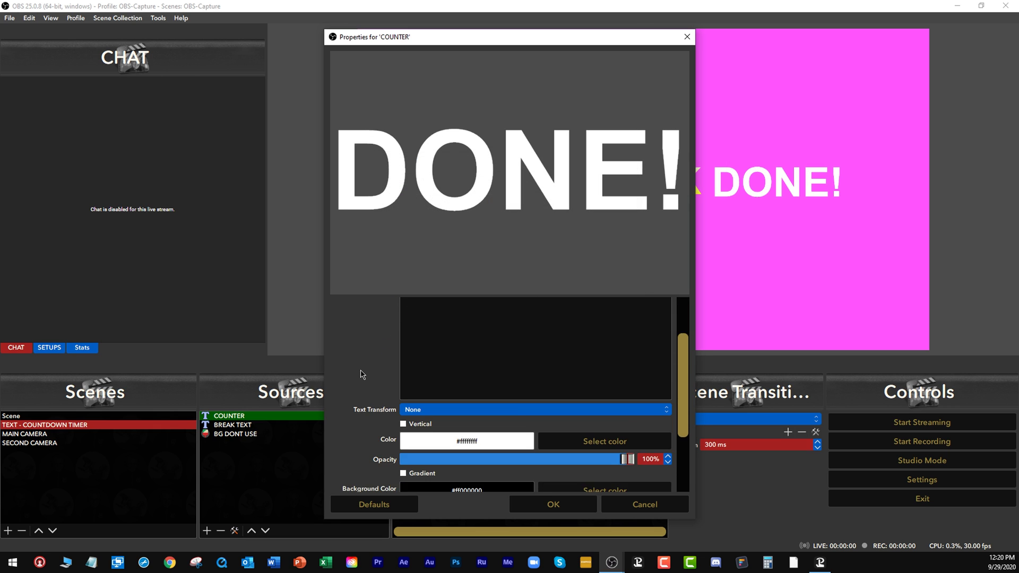
scroll(377, 374, up, 3)
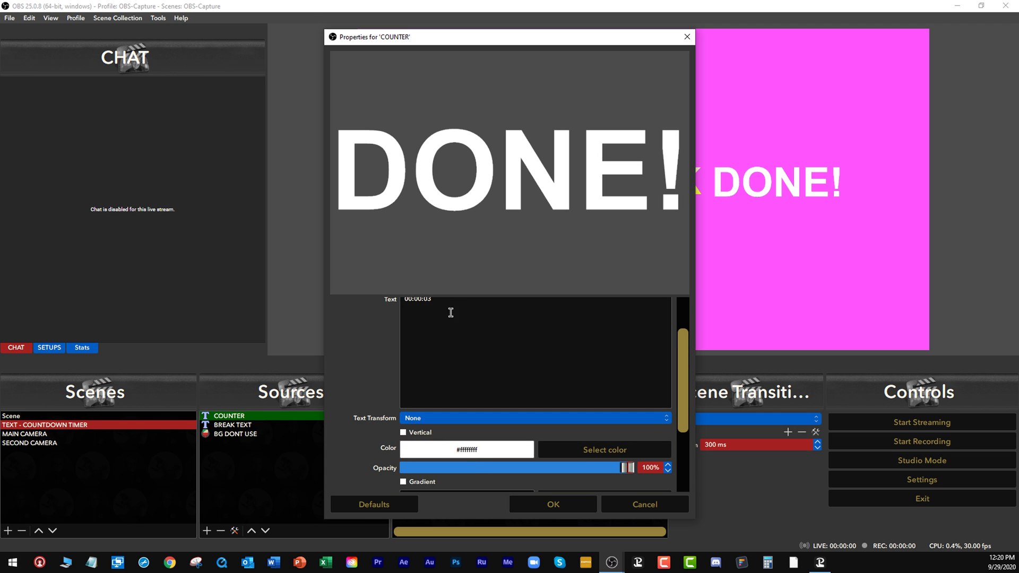
scroll(374, 363, down, 3)
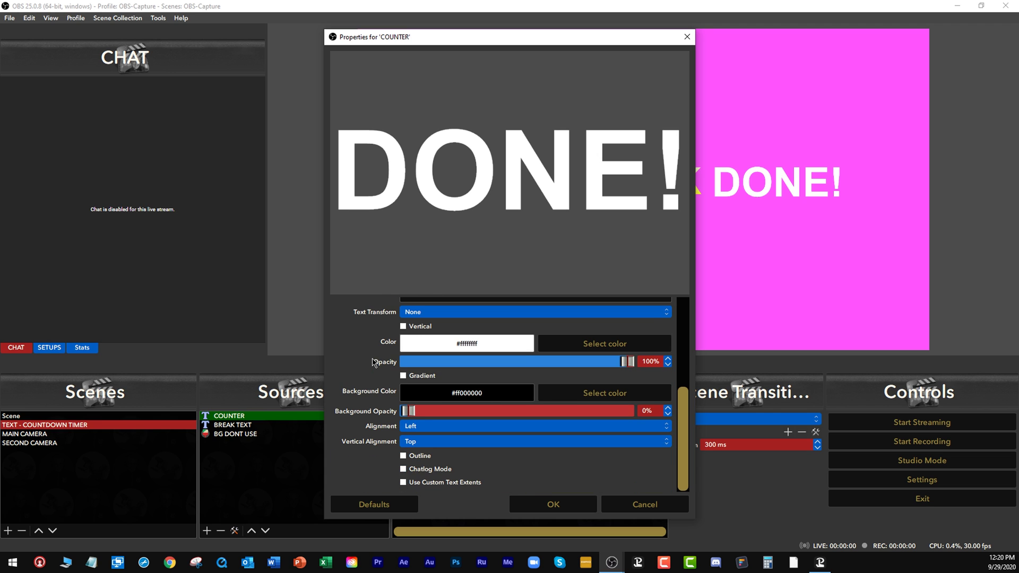
click(403, 375)
click(602, 388)
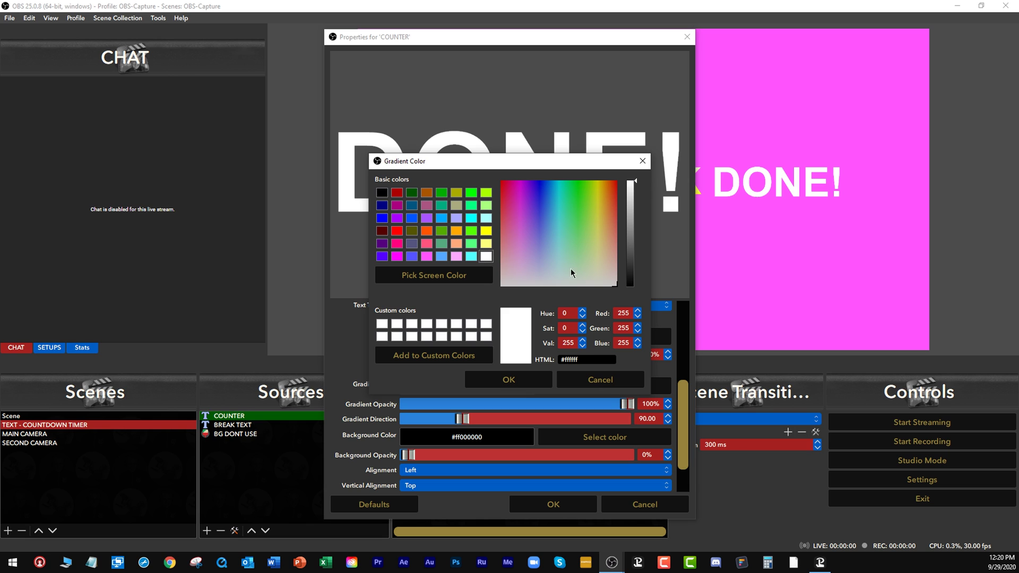
click(485, 233)
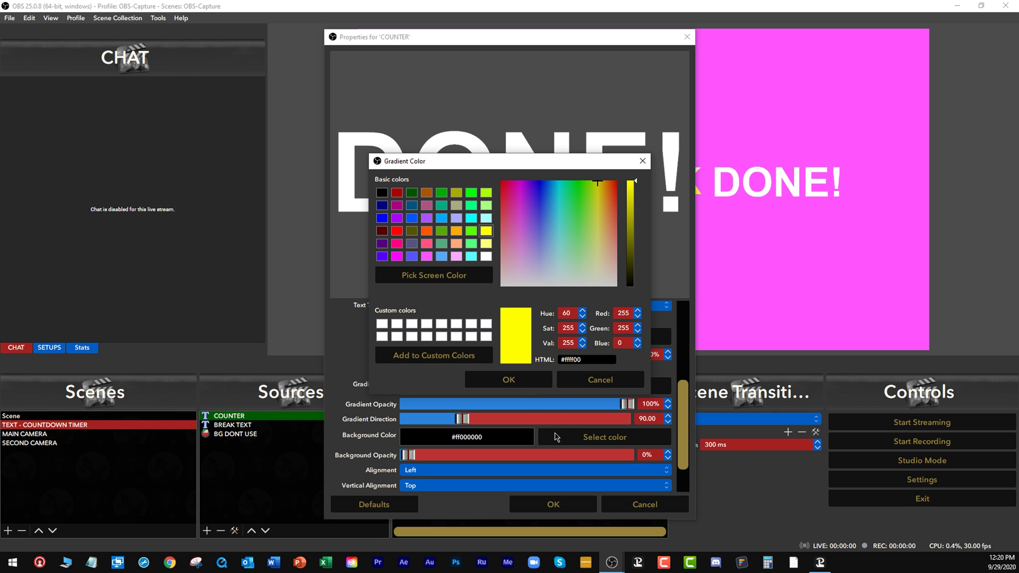
click(536, 380)
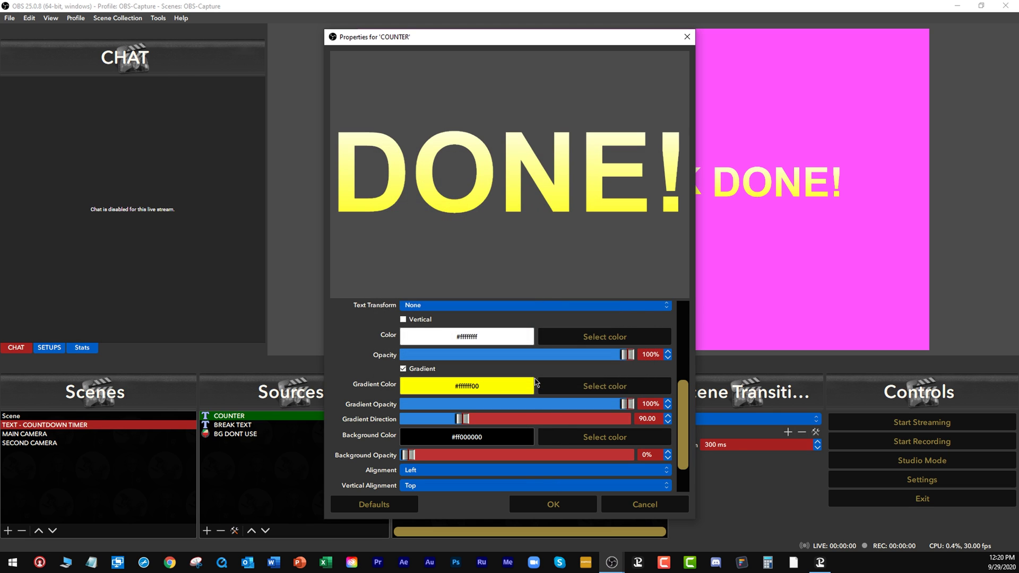
click(553, 506)
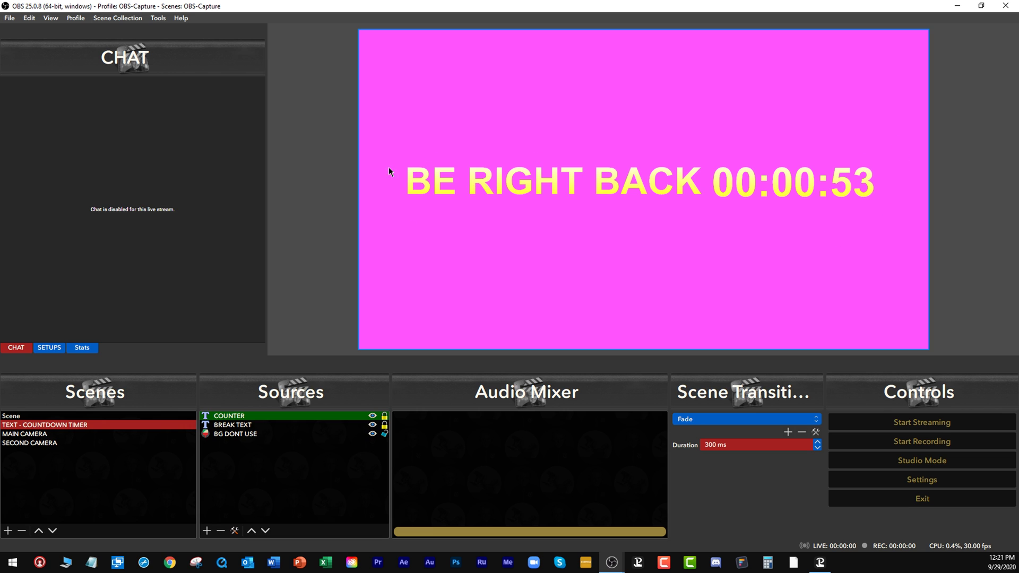
Step: Create a new Color Source named "BLACK BG" in the TEXT - COUNTDOWN TIMER scene
click(247, 440)
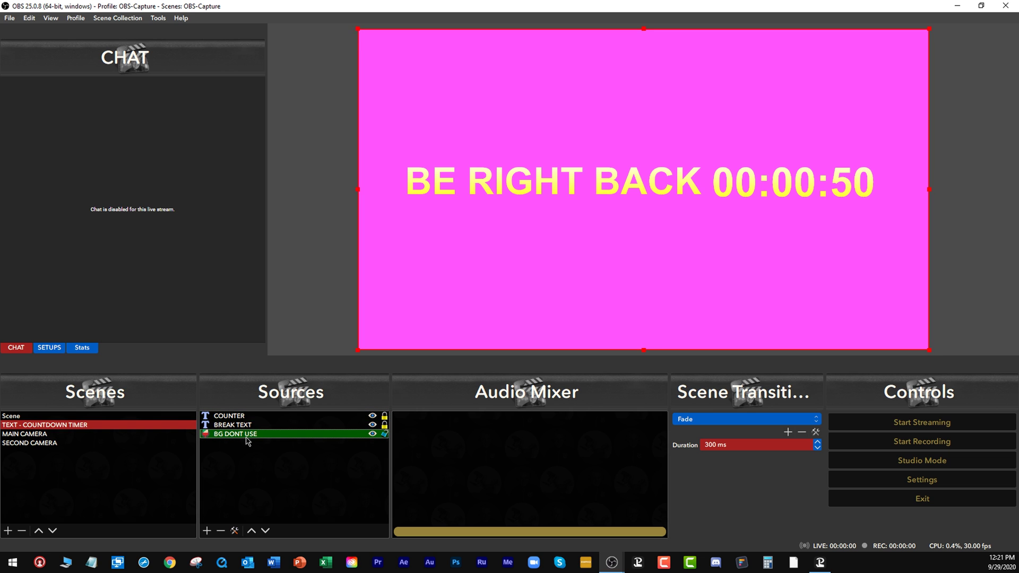
click(208, 531)
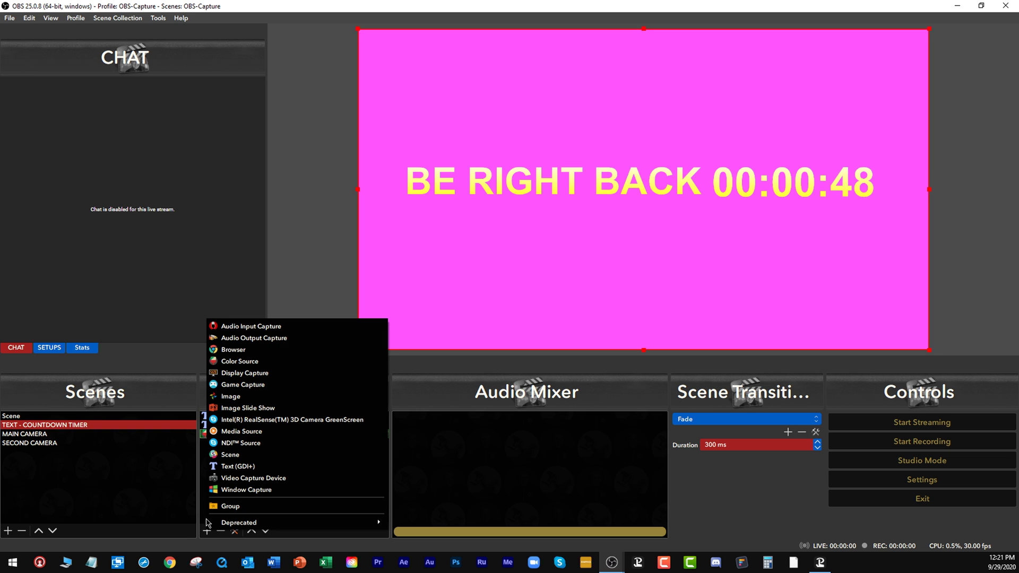
click(303, 365)
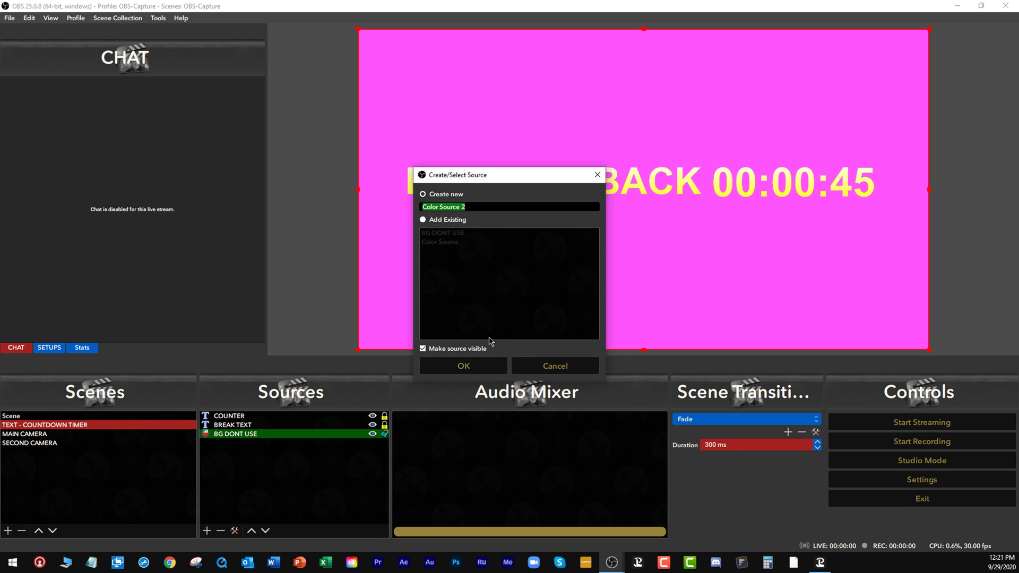
text(B)
text(LACK)
key(BackSpace)
text(CK BG)
click(462, 367)
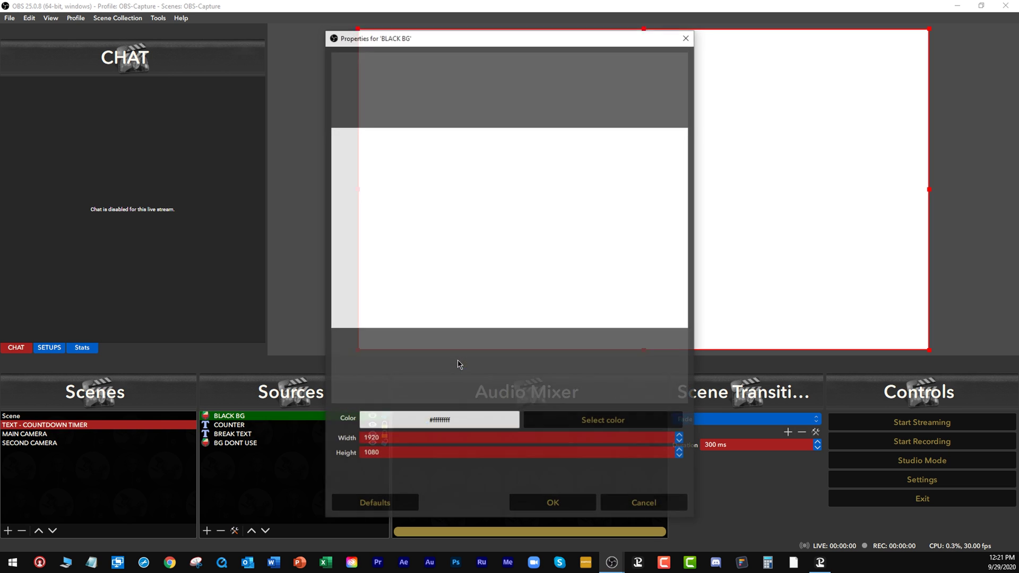
Step: Set the BLACK BG color to black #000000 and move the source below BREAK TEXT, above BG DONT USE
click(579, 425)
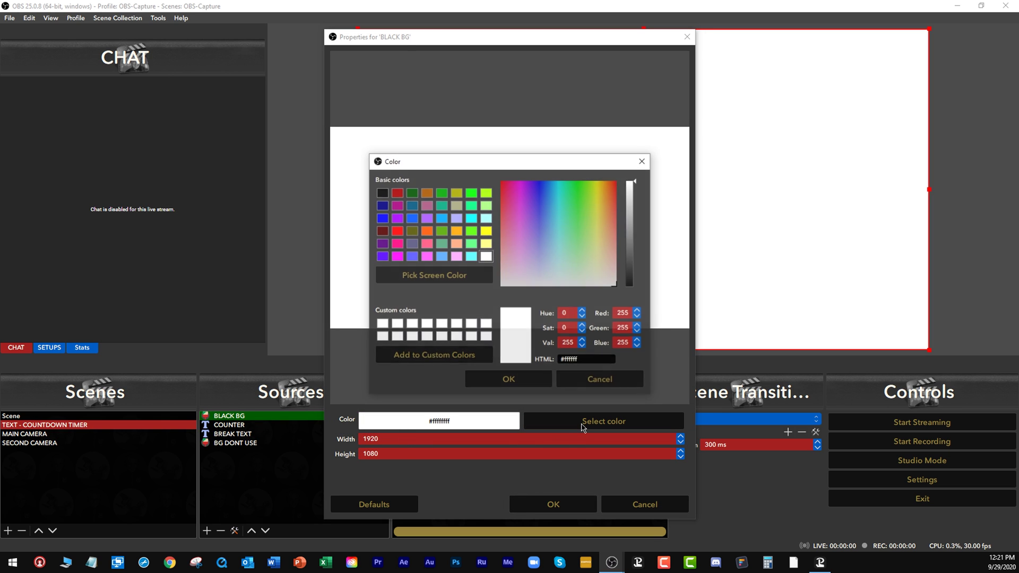
click(382, 193)
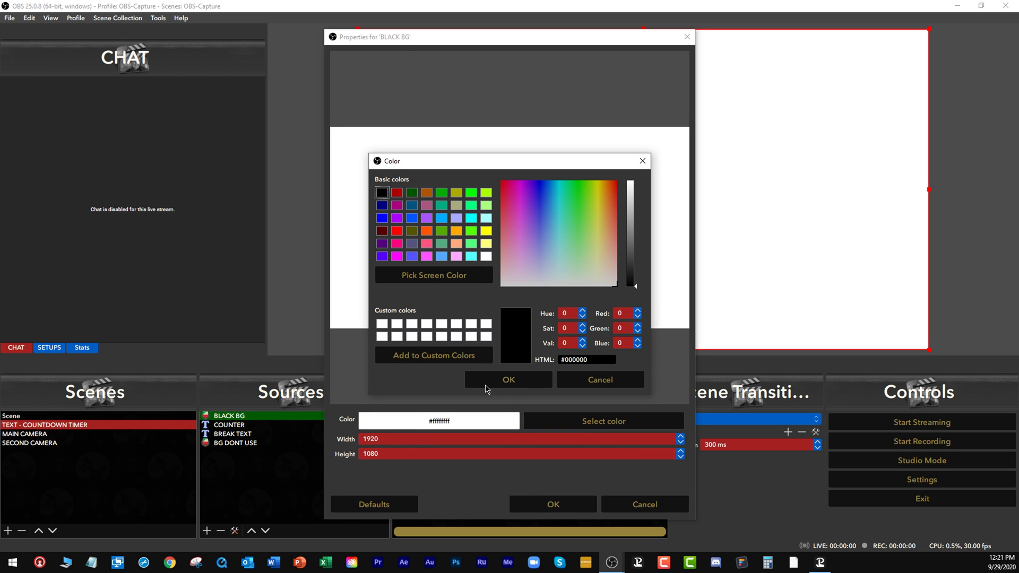
click(508, 379)
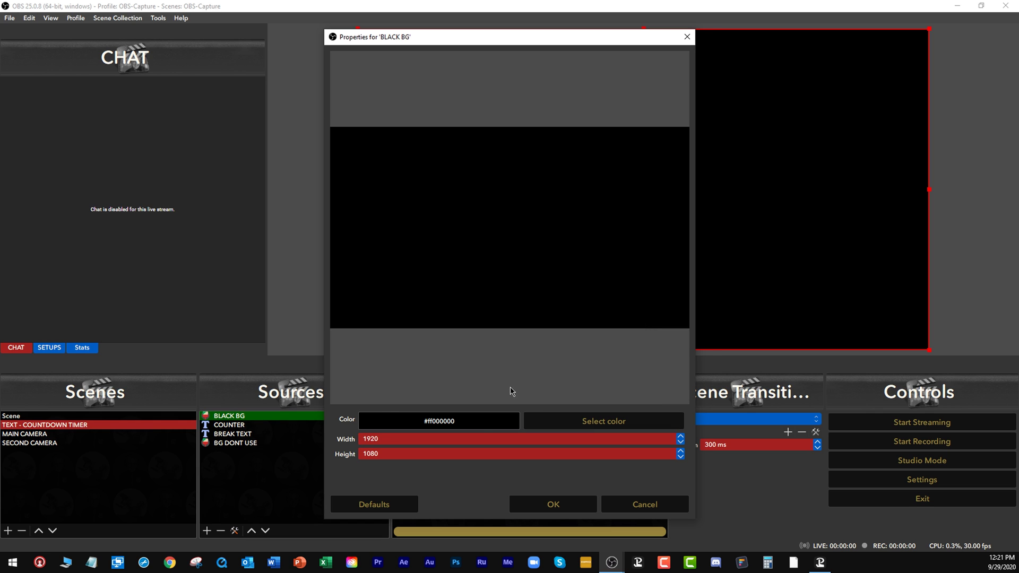
key(Return)
drag(305, 423, 306, 441)
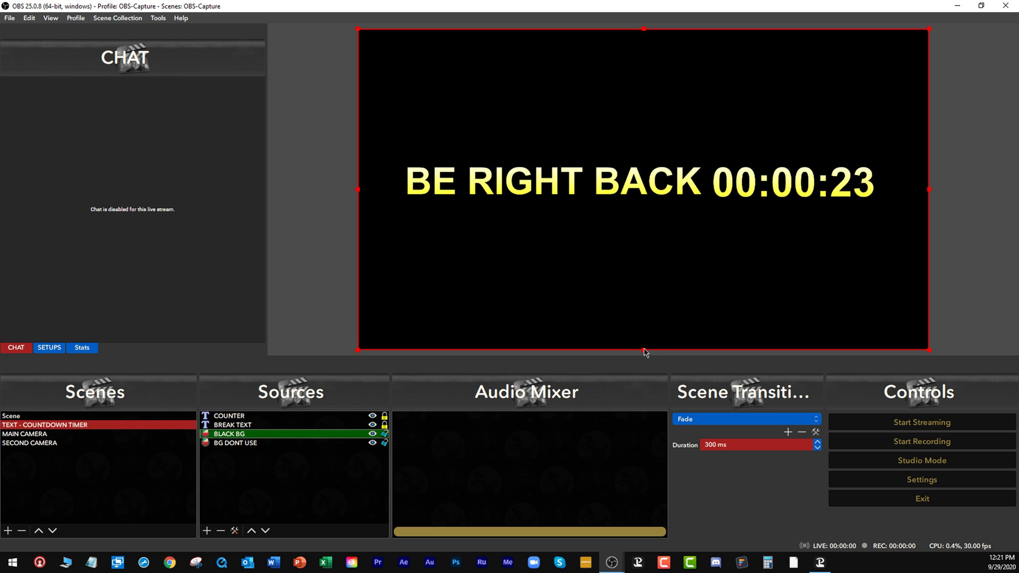
Step: Enlarge the BLACK BG source beyond the canvas edges and bring it back with the Fit to screen transform
drag(644, 353, 679, 354)
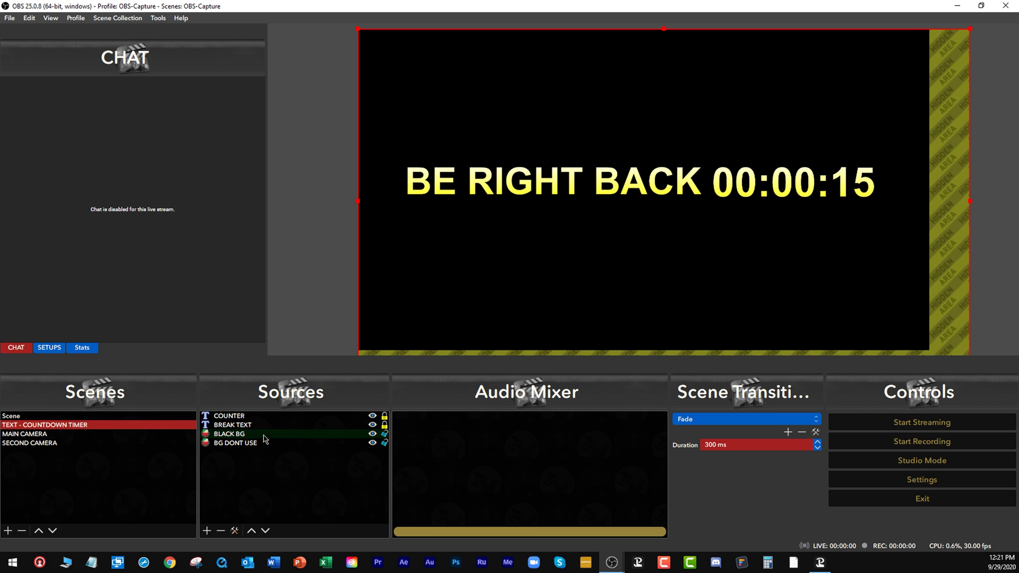
right_click(243, 437)
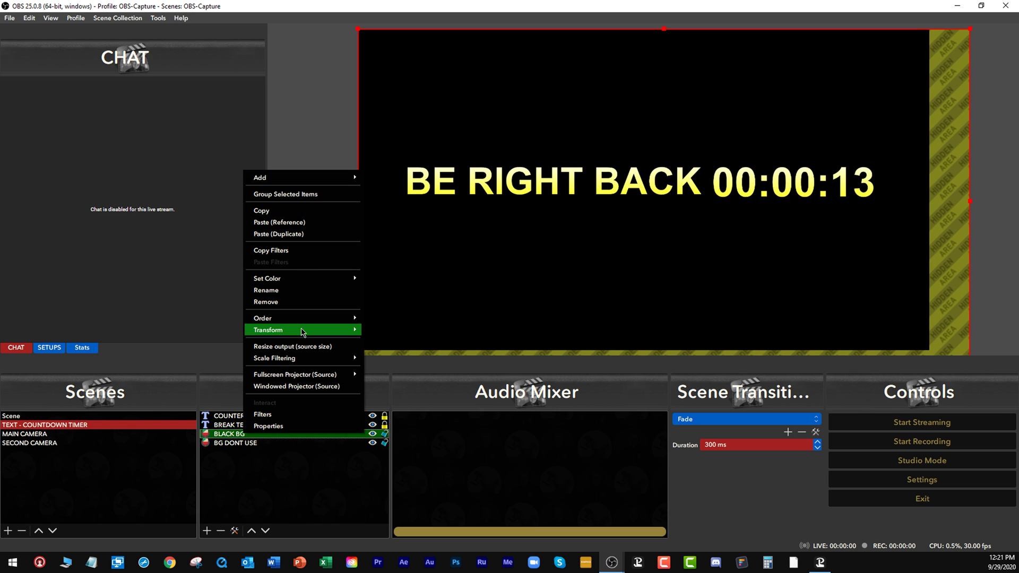
mouse_move(303, 331)
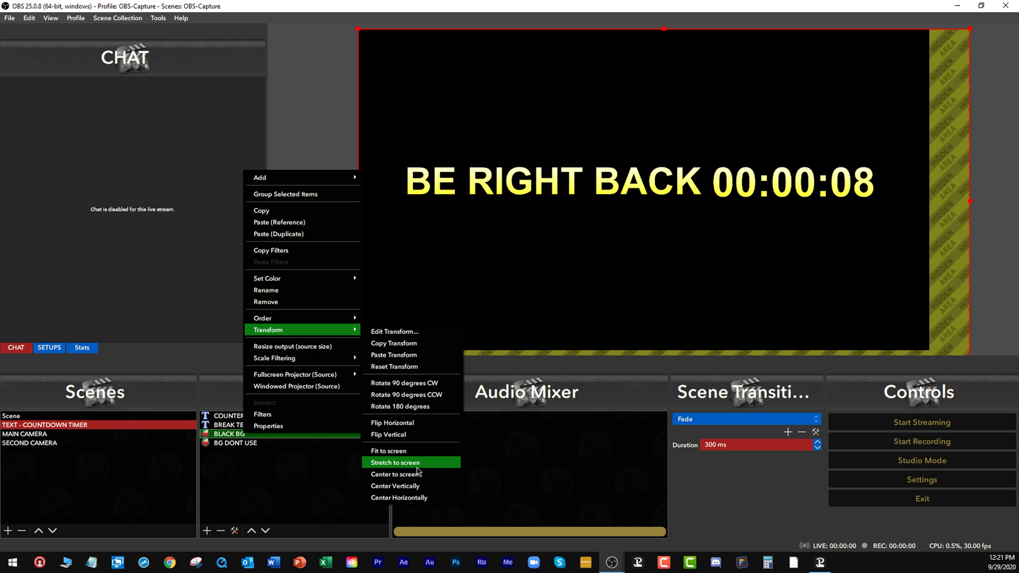
click(413, 451)
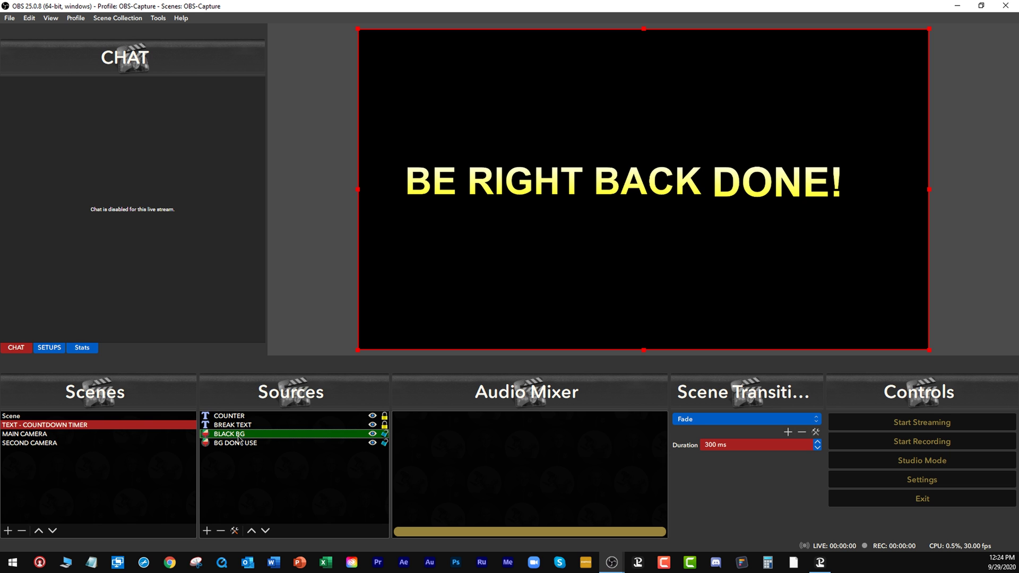
Step: Add a Crop/Pad filter with its default name to BLACK BG and move the filters window off the preview
right_click(237, 435)
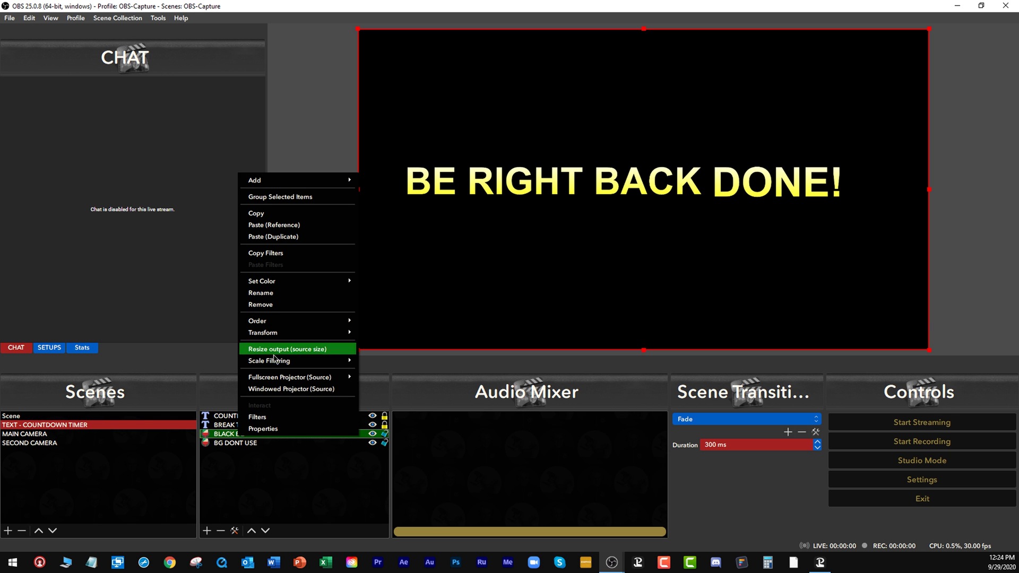
click(283, 422)
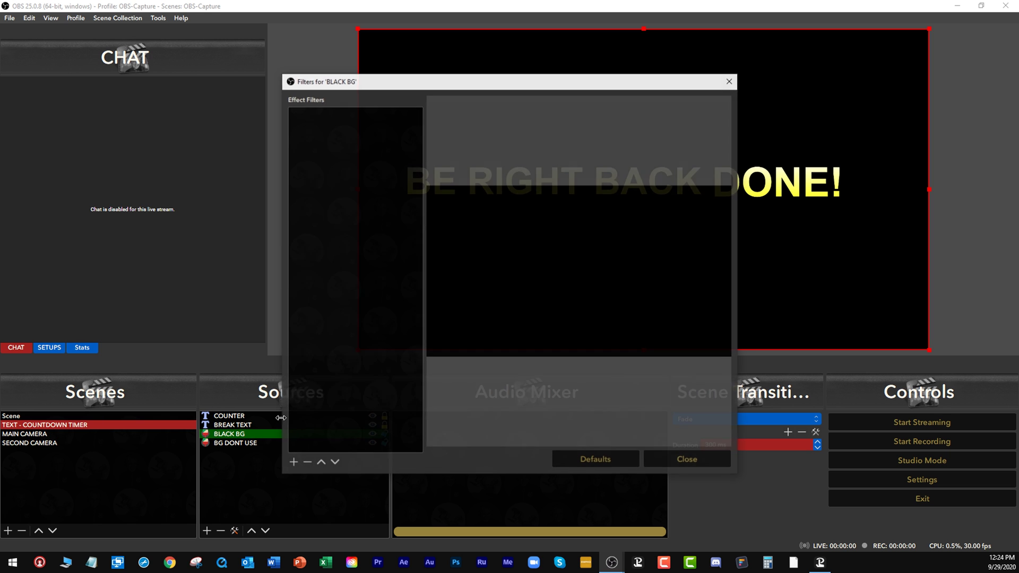
click(292, 463)
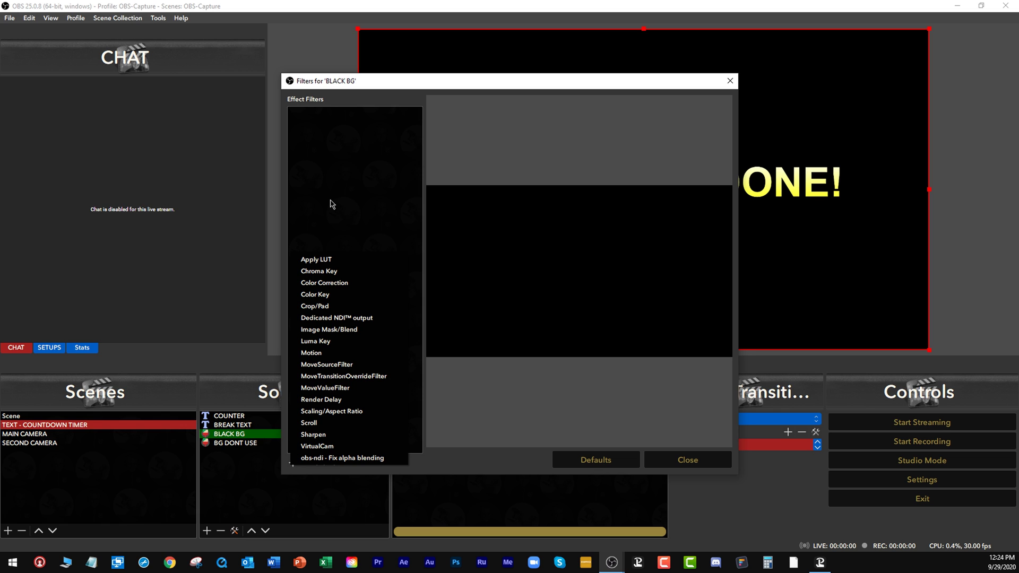
click(315, 306)
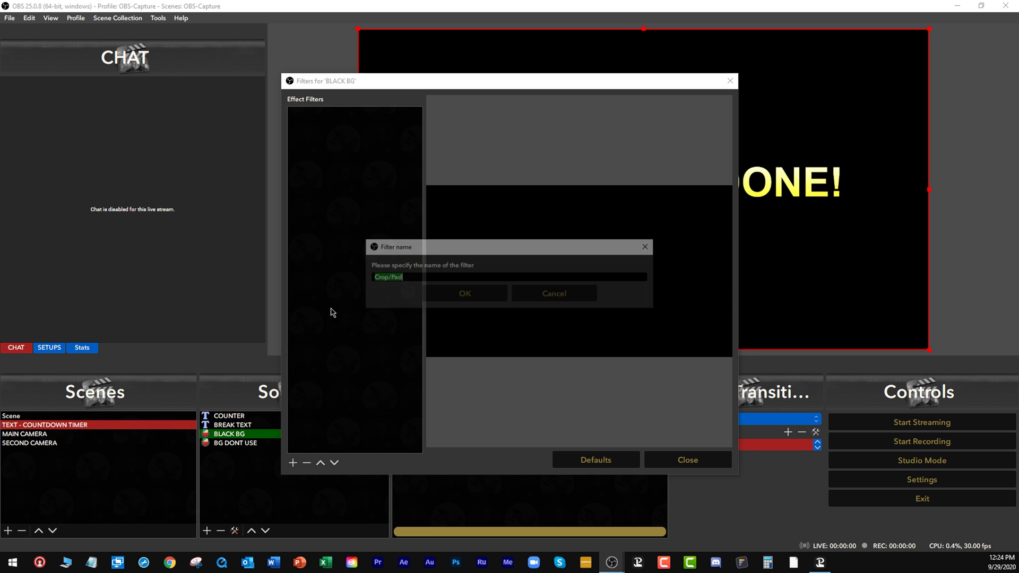
click(454, 301)
drag(551, 87, 256, 78)
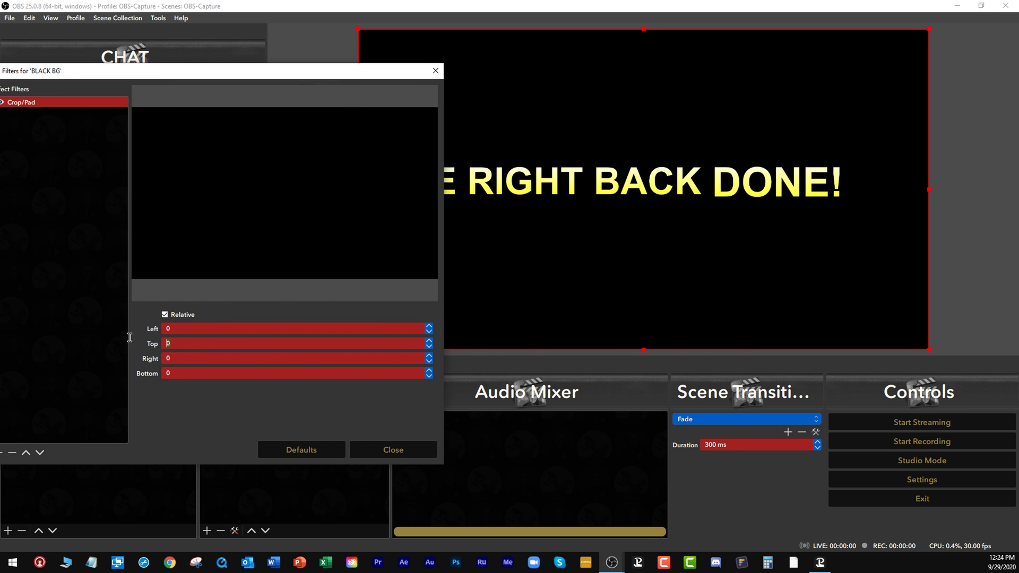
Step: Increase the Crop/Pad filter's Top and Bottom values on BLACK BG through 200 and 400 to 450 each
text(200)
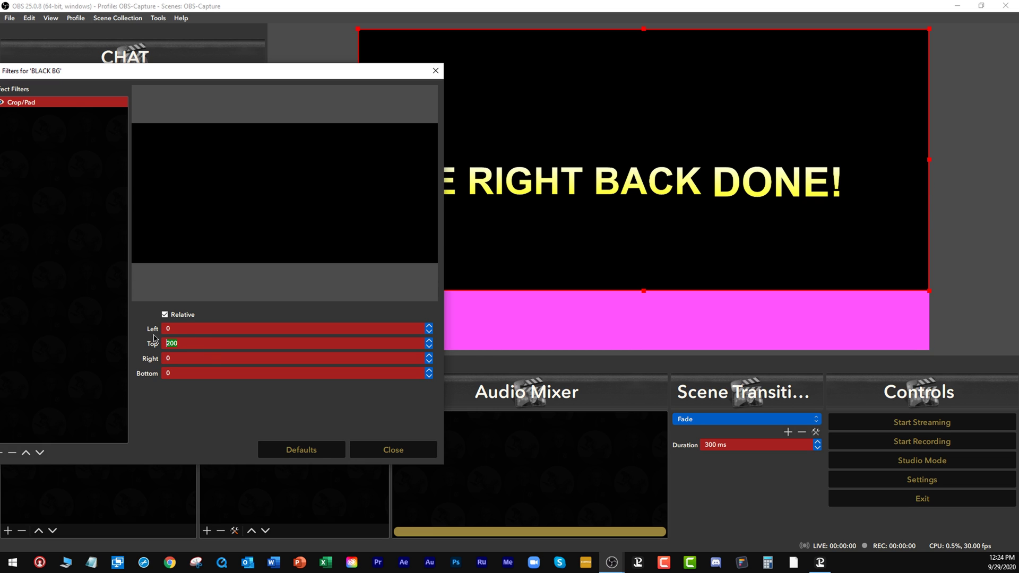
text(400)
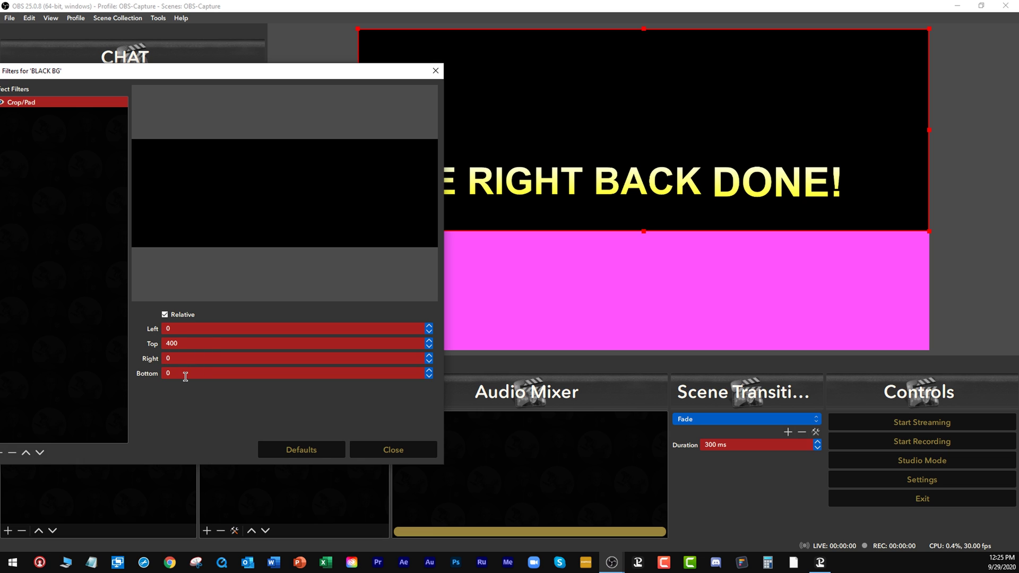
text(200)
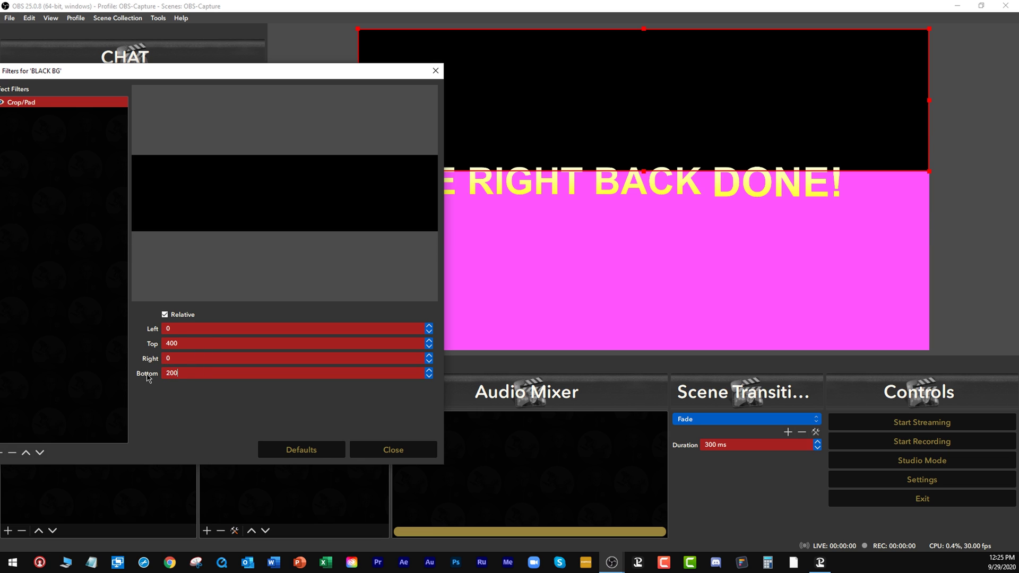
text(400)
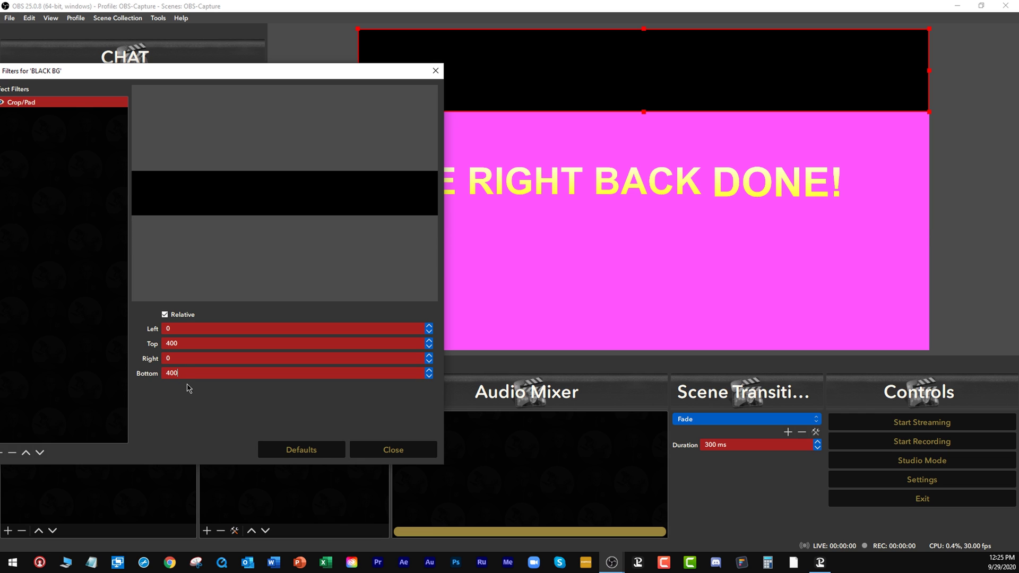
text(450)
double_click(174, 373)
text(450)
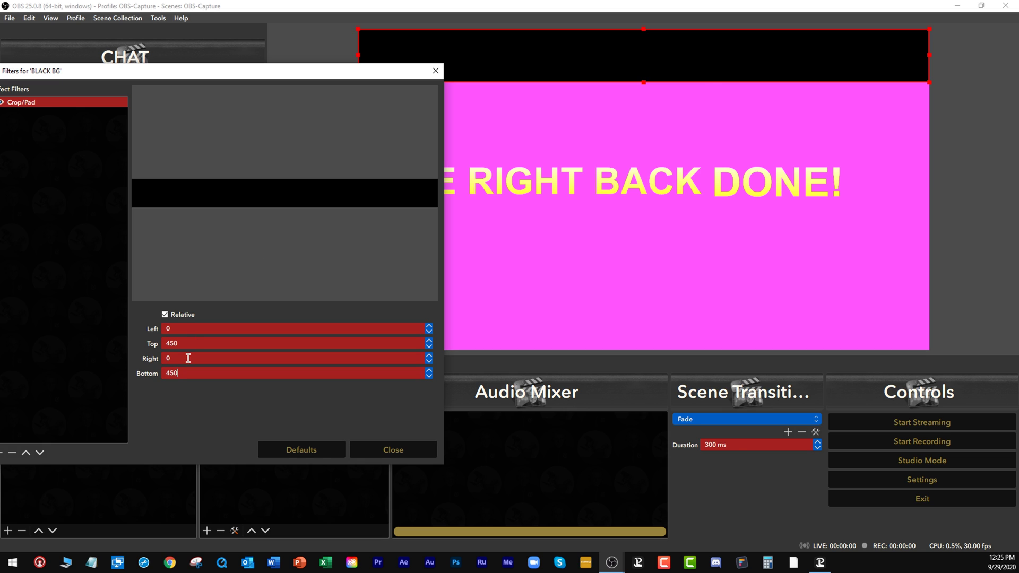
Step: Increase the Crop/Pad filter's Left value on BLACK BG through 50 to 100, set Right to 100, and close the filters
text(50)
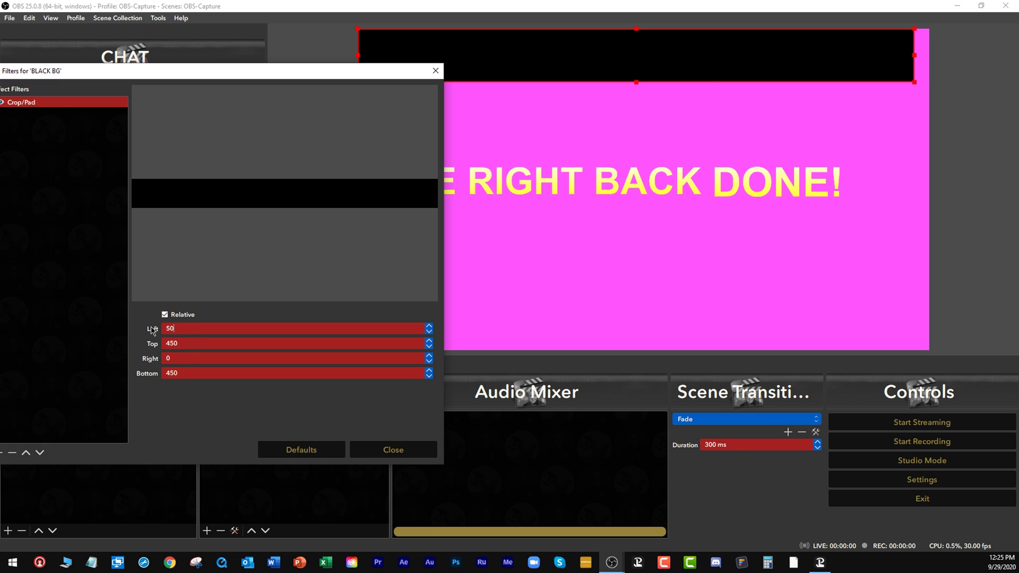
drag(191, 329, 157, 329)
text(100)
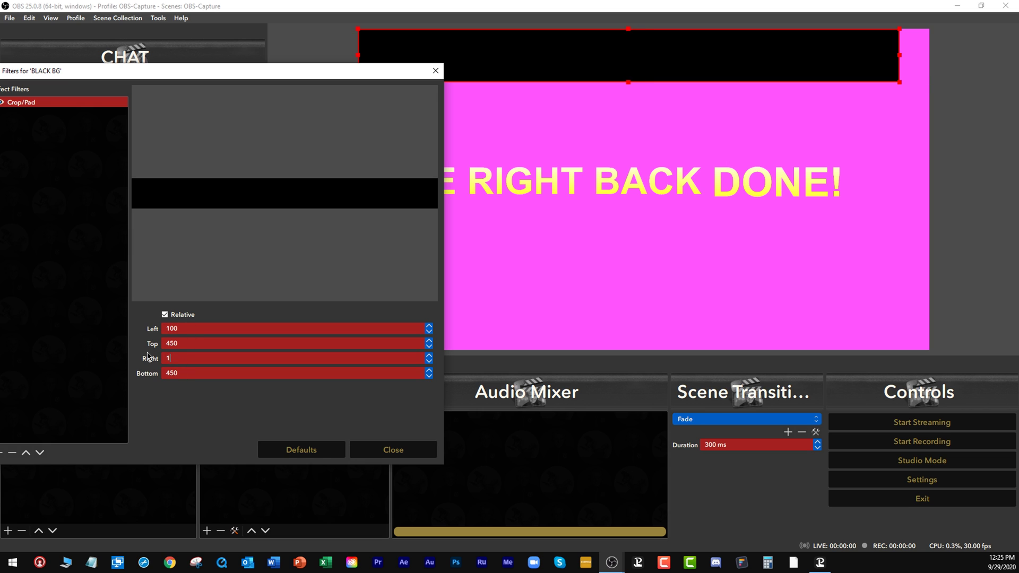
text(100)
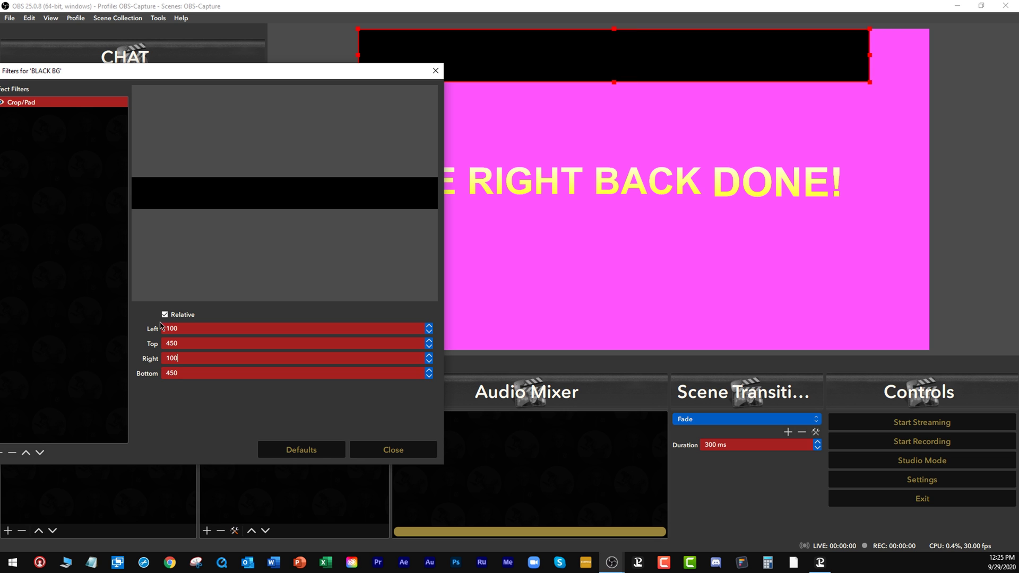
click(393, 449)
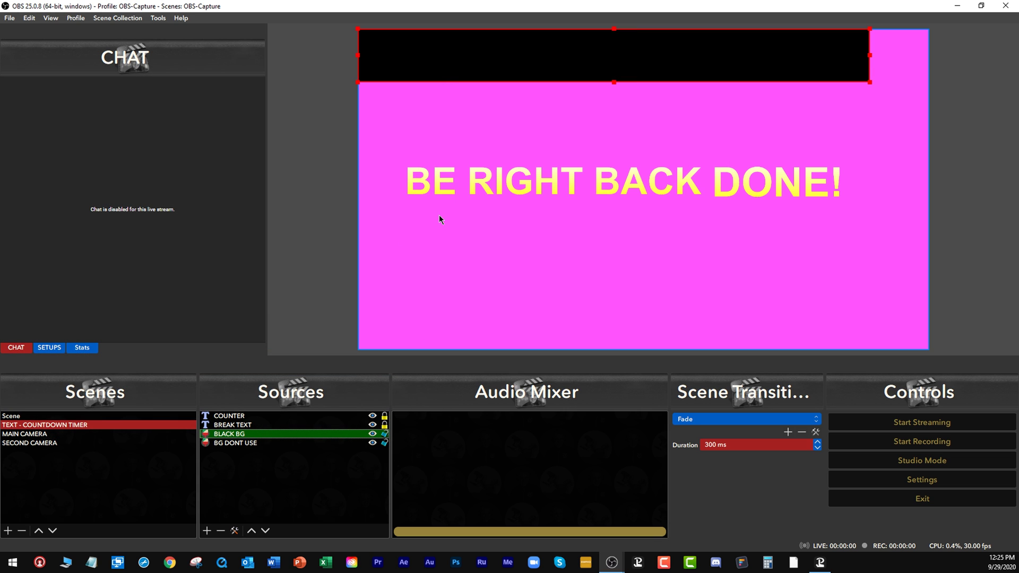
Step: Position the cropped BLACK BG bar behind the BE RIGHT BACK text and timer, restarting the countdown by hiding and showing COUNTER
drag(450, 62, 466, 184)
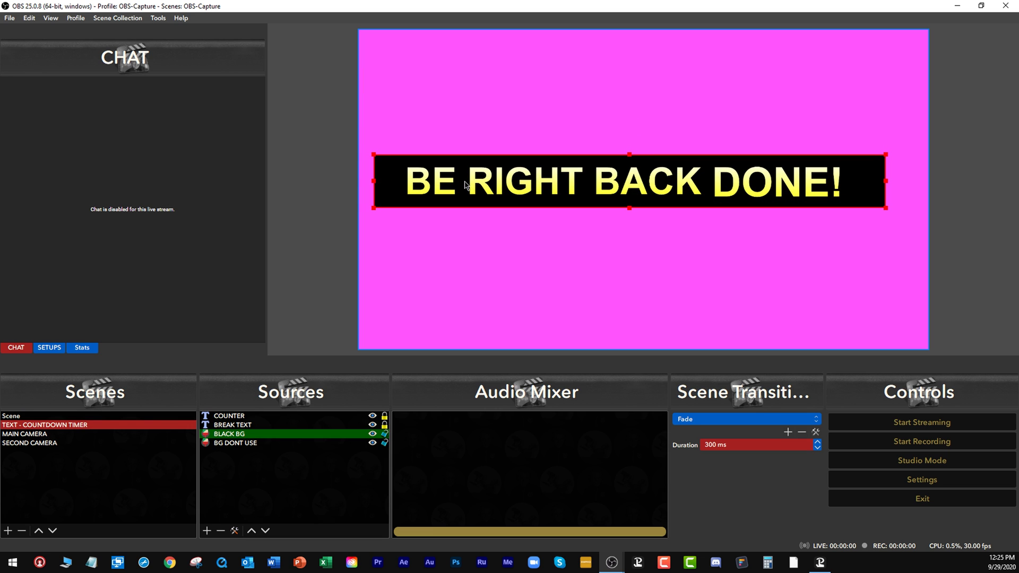
click(373, 416)
click(372, 416)
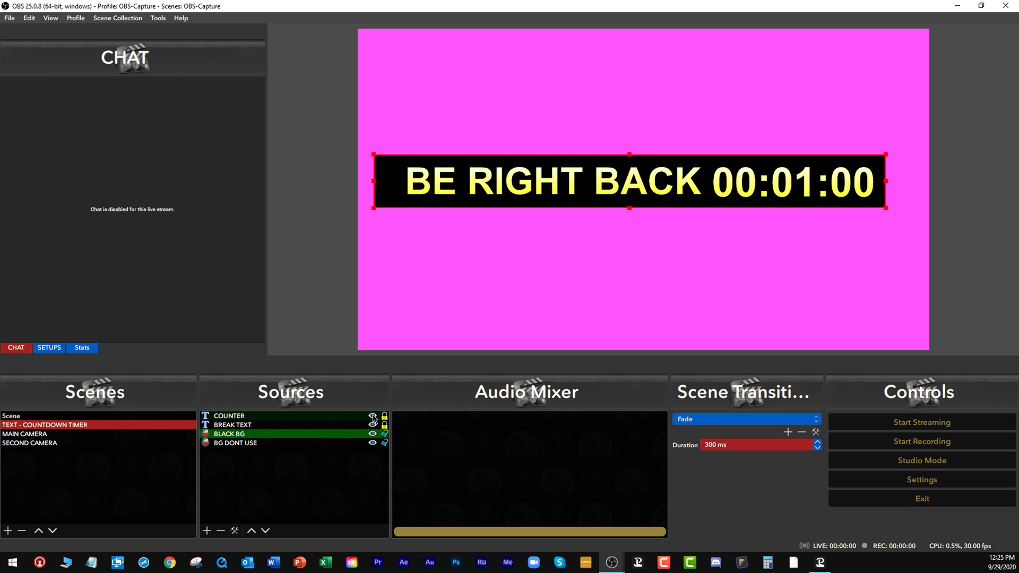
drag(392, 202, 402, 203)
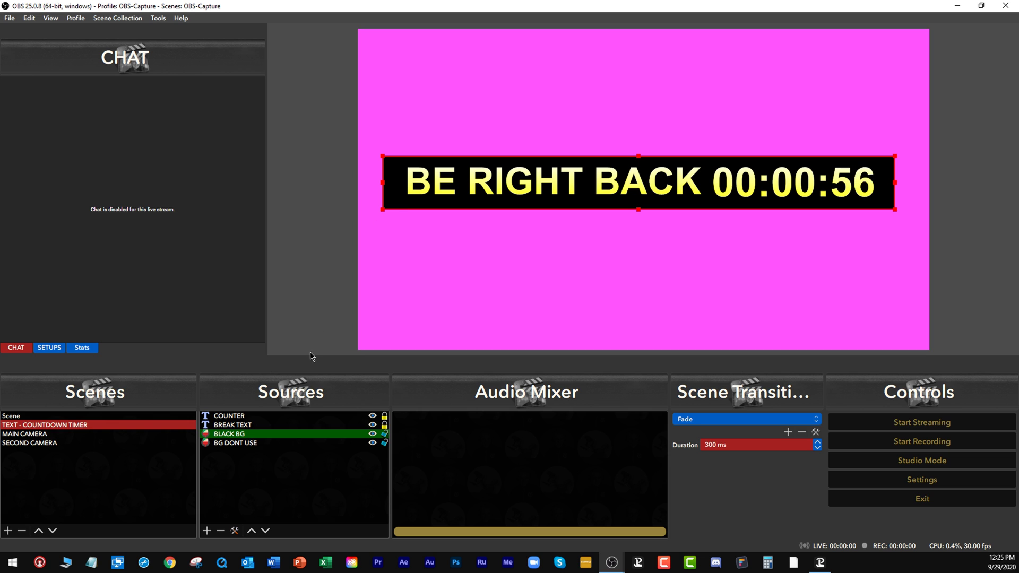
Step: Center the BLACK BG bar horizontally on the canvas with its transform options and lock it
right_click(238, 435)
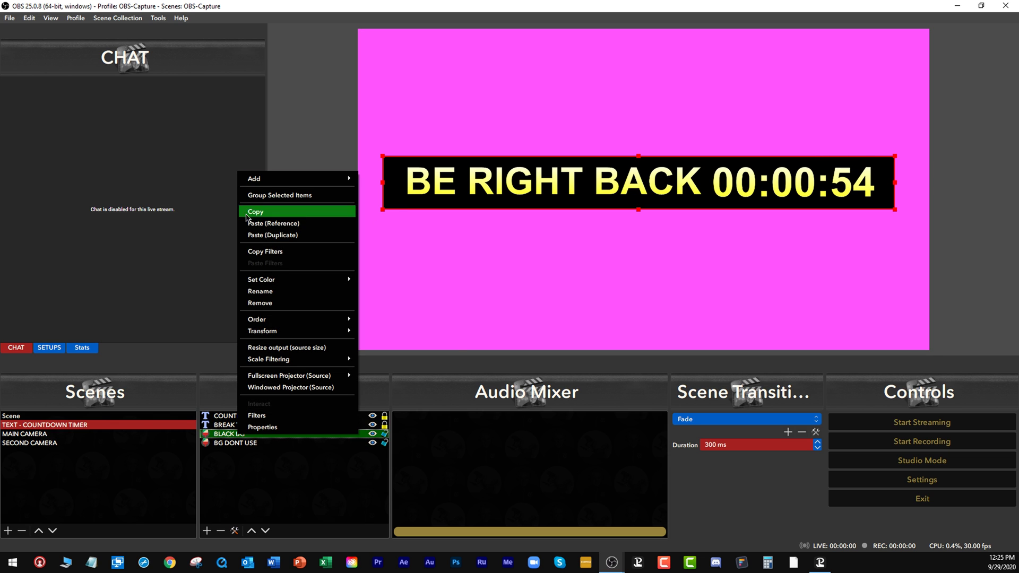
mouse_move(262, 333)
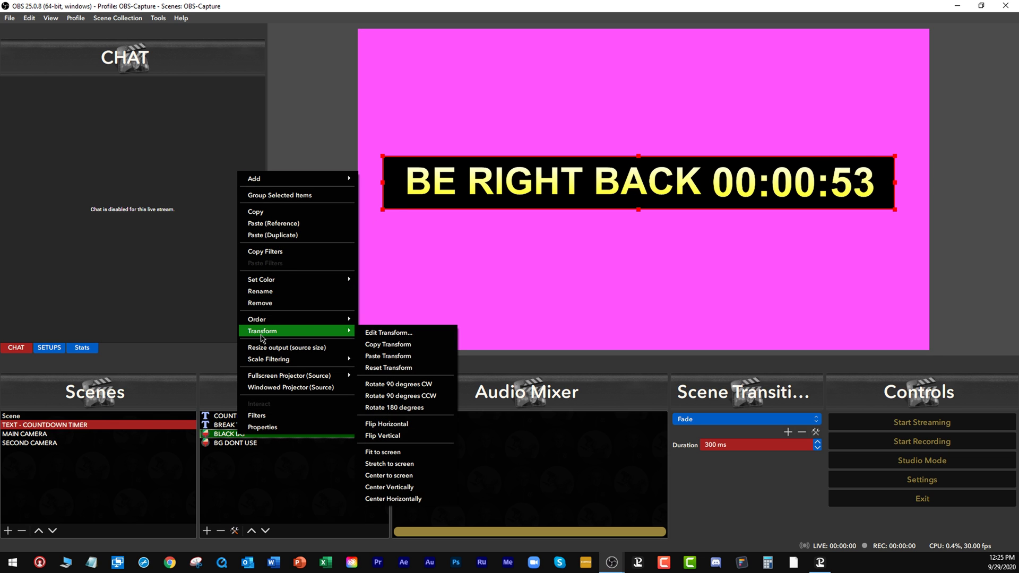
click(394, 499)
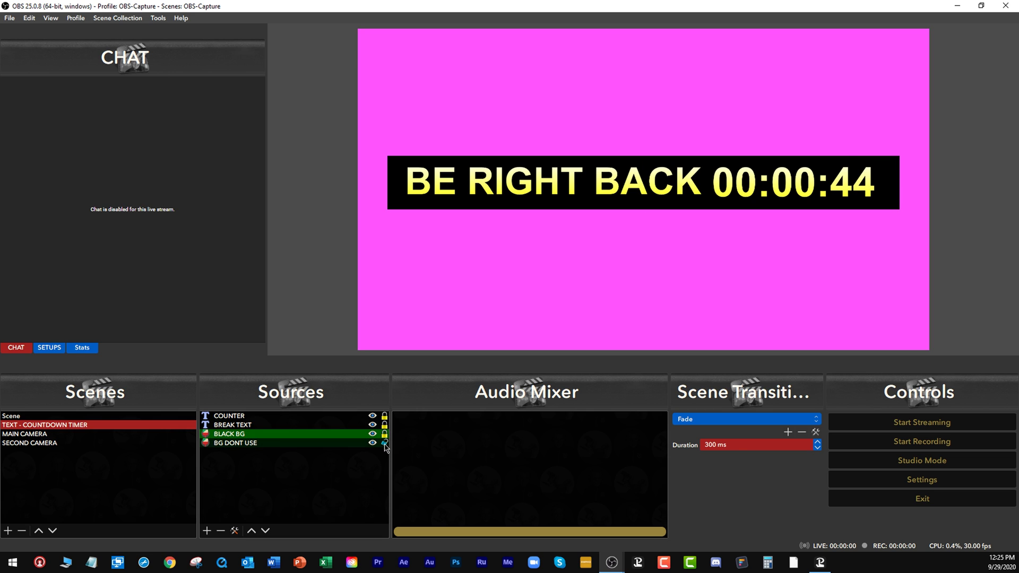
Step: Unlock COUNTER and BREAK TEXT, nudge each slightly to the right within the black bar, and lock both sources again
click(385, 416)
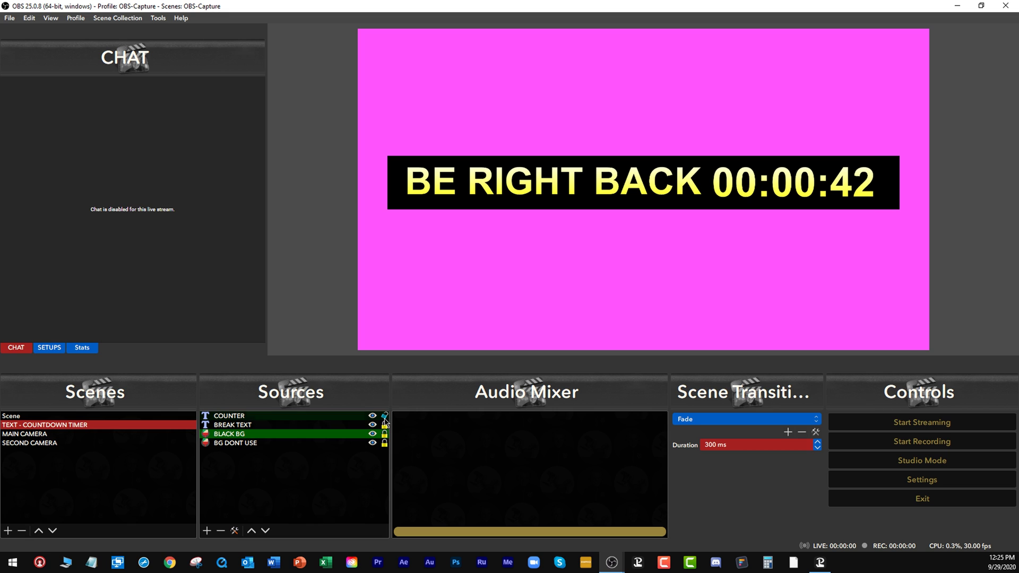
click(385, 426)
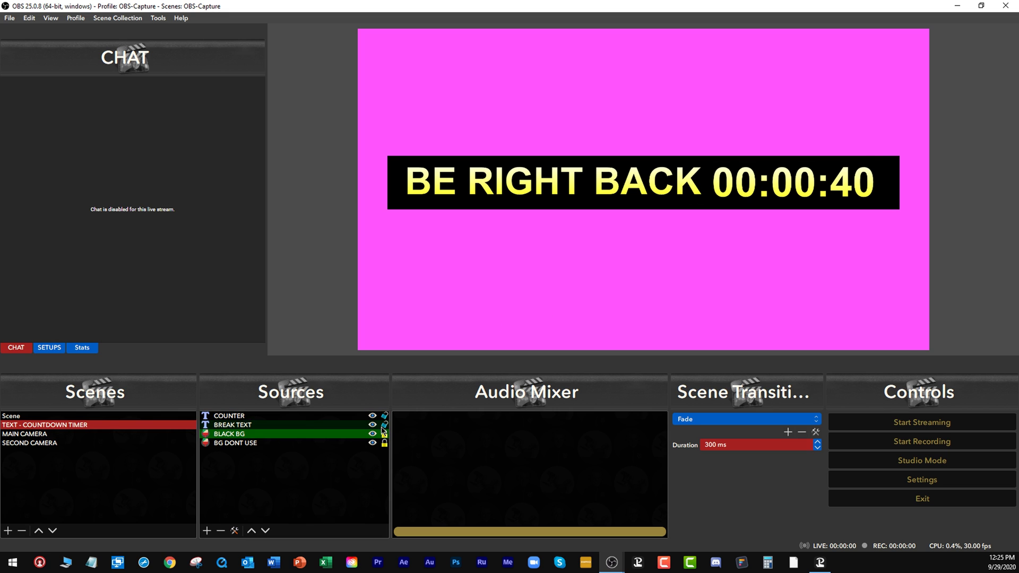
click(309, 425)
drag(607, 183, 609, 184)
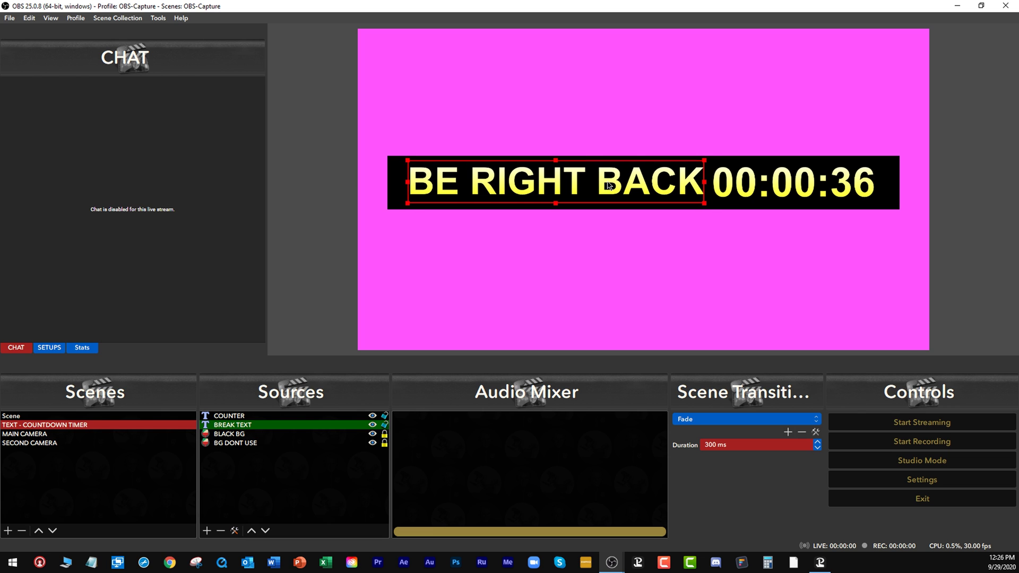
click(268, 415)
drag(764, 194, 766, 192)
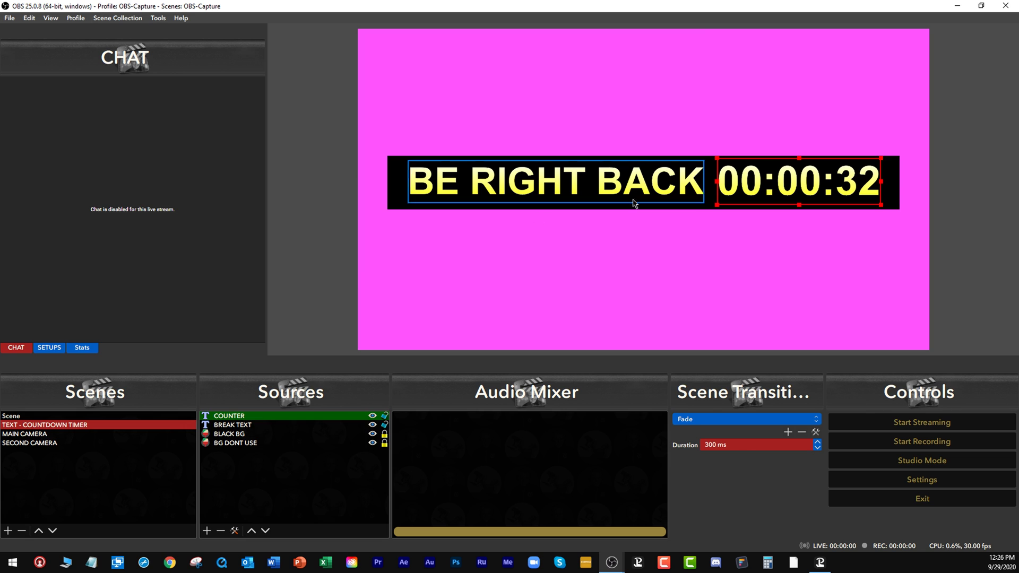
click(318, 283)
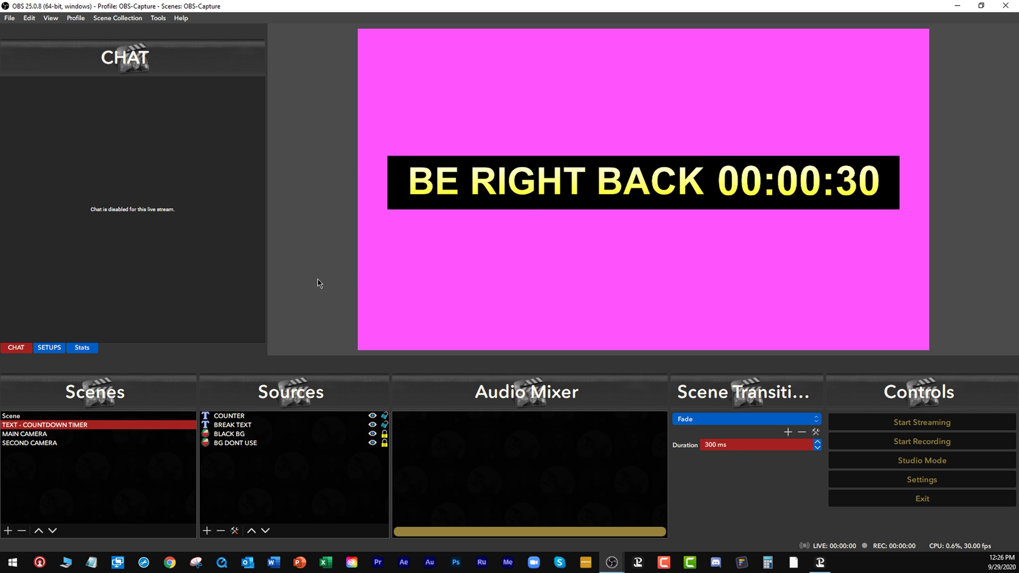
click(384, 416)
click(384, 425)
Step: Add a Color Correction filter with its default name to BLACK BG and move the filters window off the preview
right_click(237, 435)
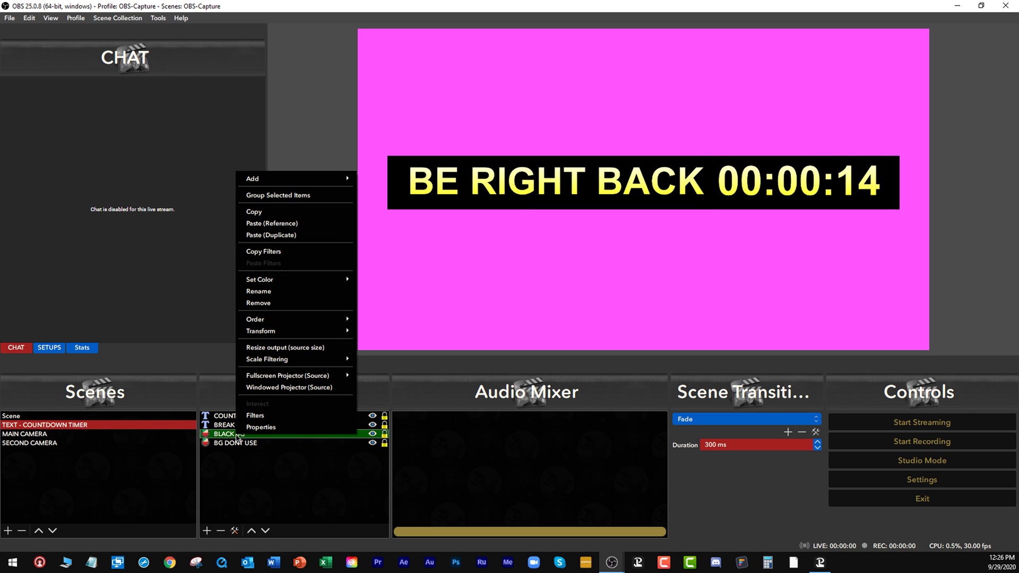
click(272, 418)
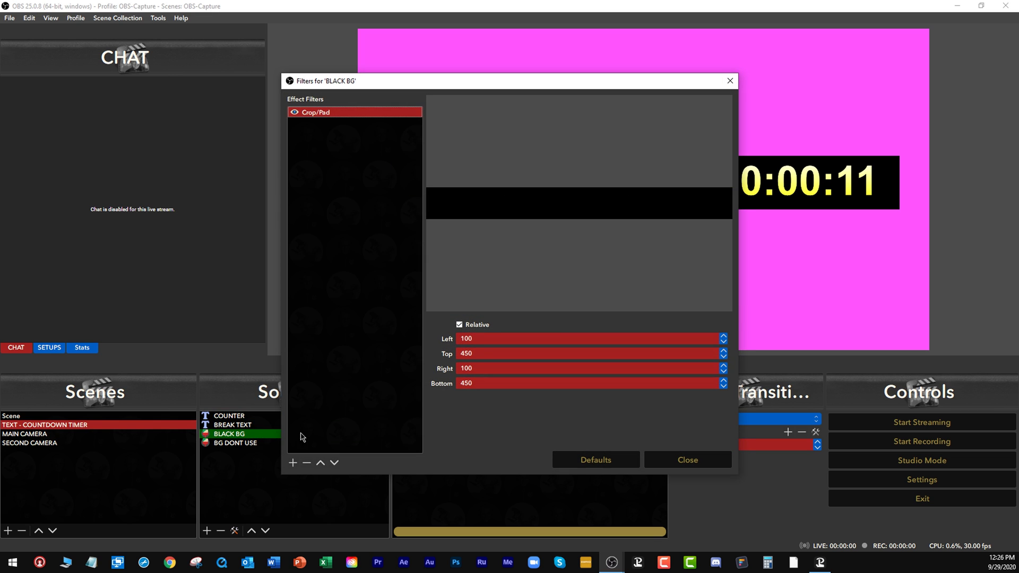
click(291, 464)
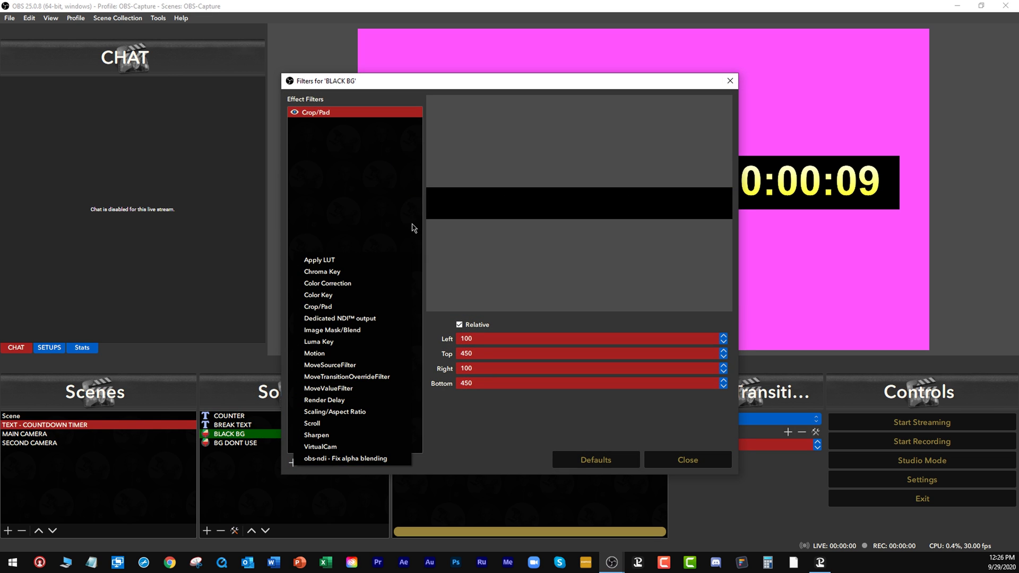
click(350, 288)
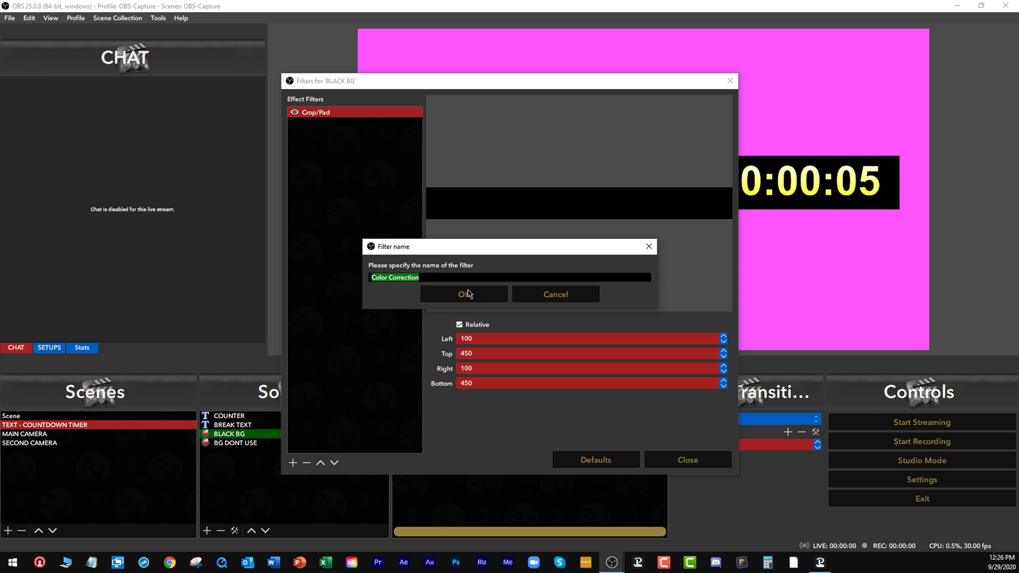
click(459, 295)
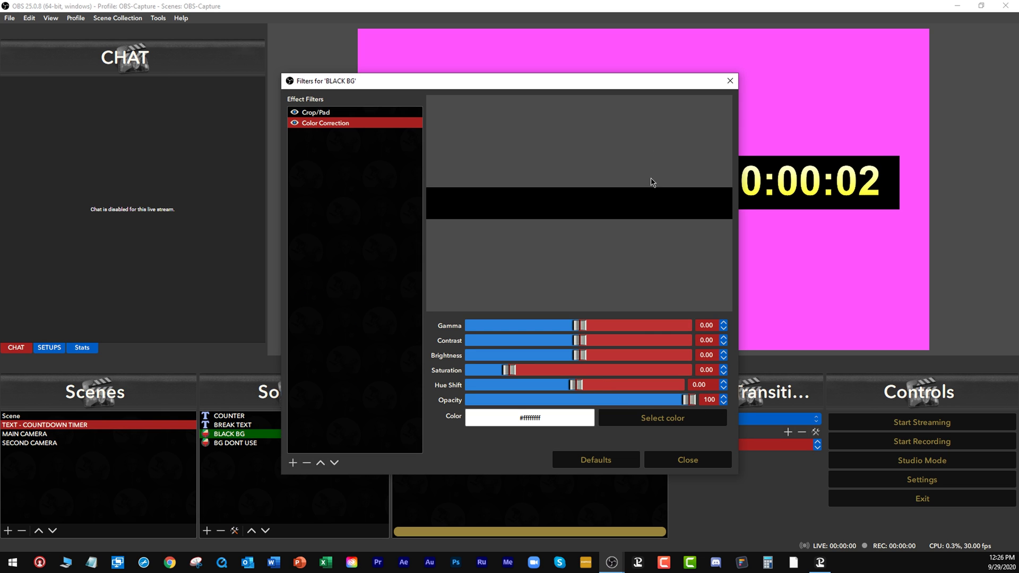
drag(646, 85, 387, 40)
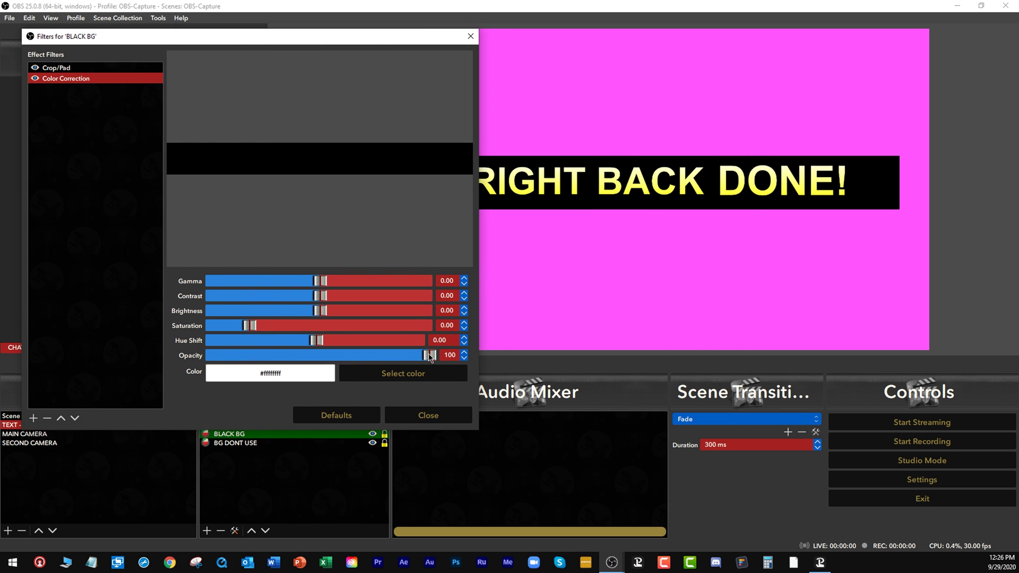
Step: Lower the BLACK BG Color Correction opacity to 70 and restart the countdown by hiding and showing COUNTER
drag(430, 357, 377, 372)
drag(455, 356, 441, 360)
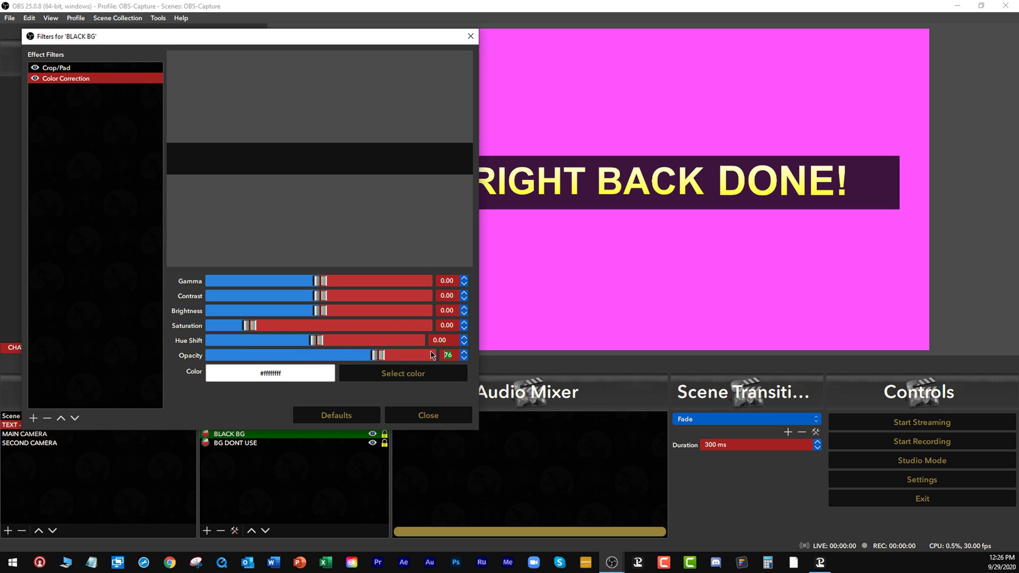
text(70)
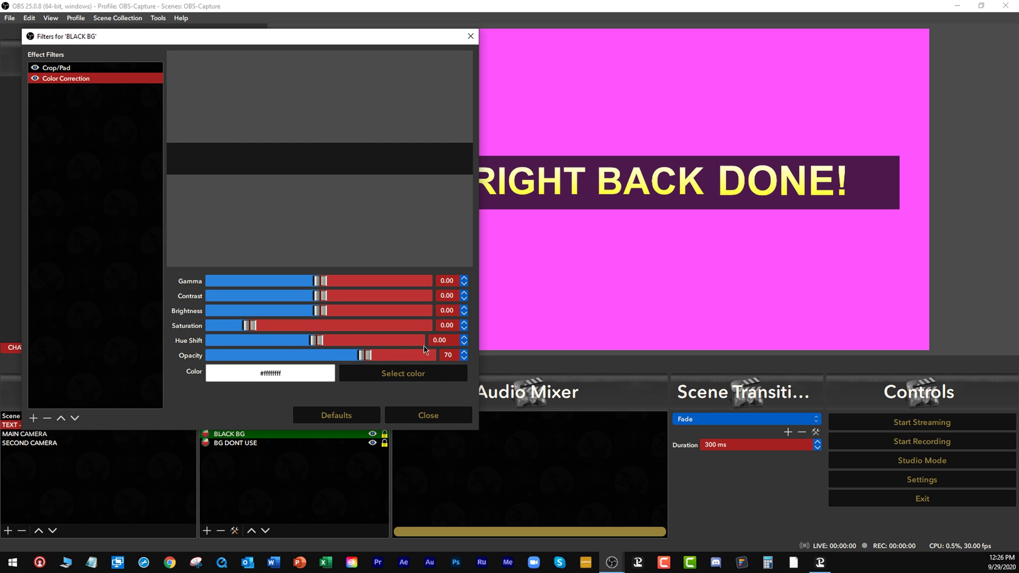
click(427, 415)
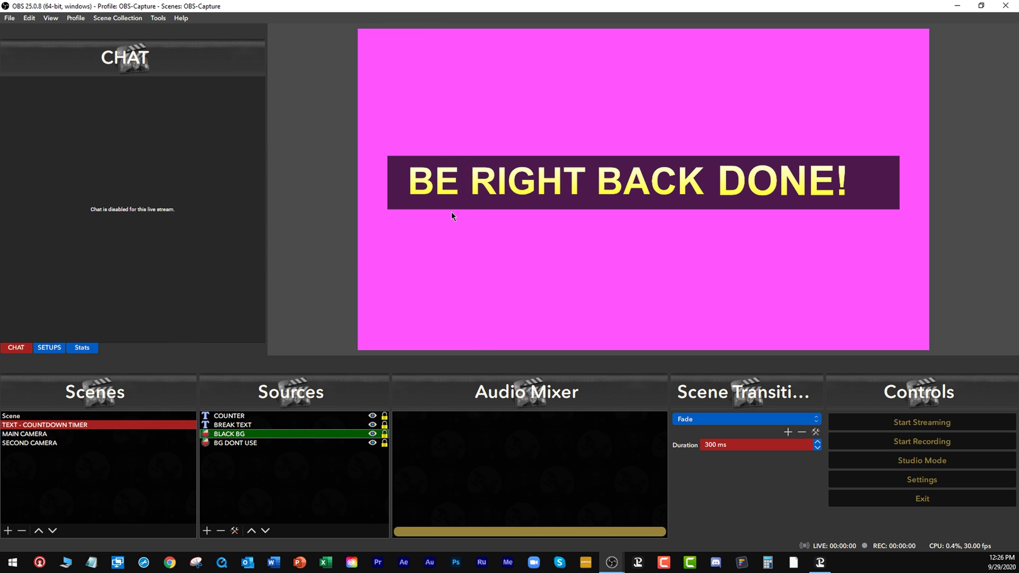
click(373, 415)
click(373, 416)
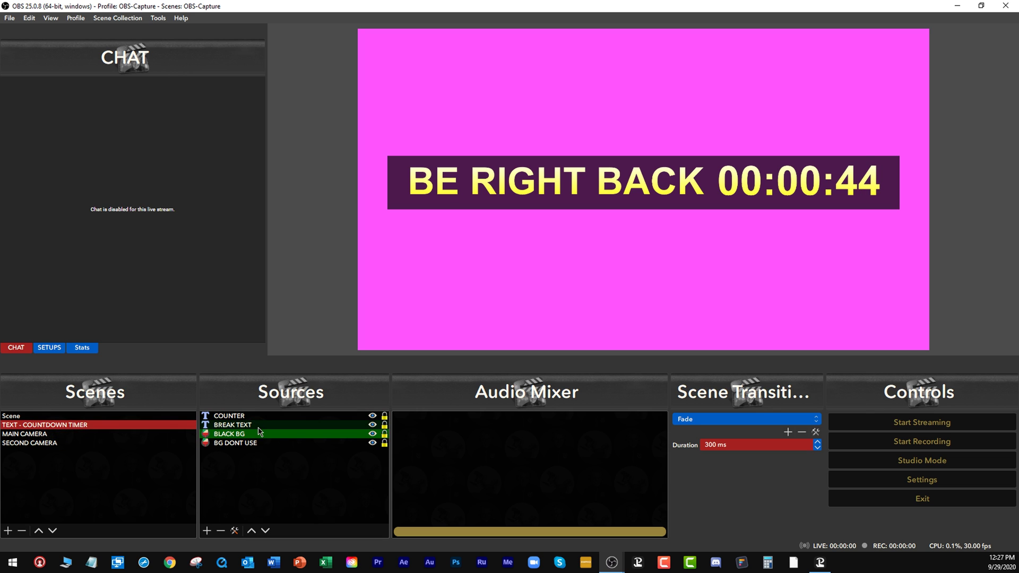
Step: Hide BG DONT USE in the TEXT - COUNTDOWN TIMER scene and view the timer overlay in the MAIN CAMERA scene
click(59, 434)
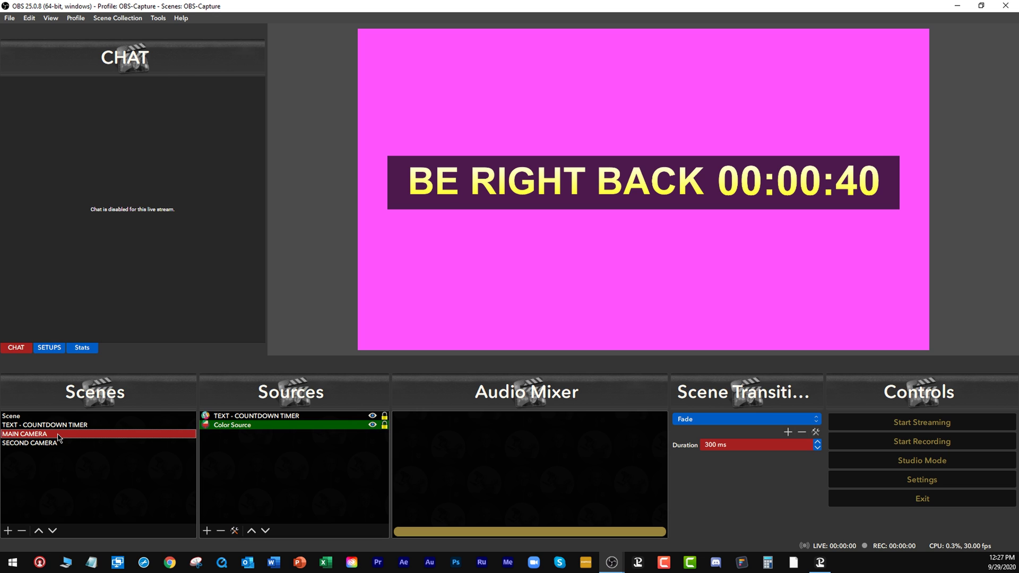
click(59, 425)
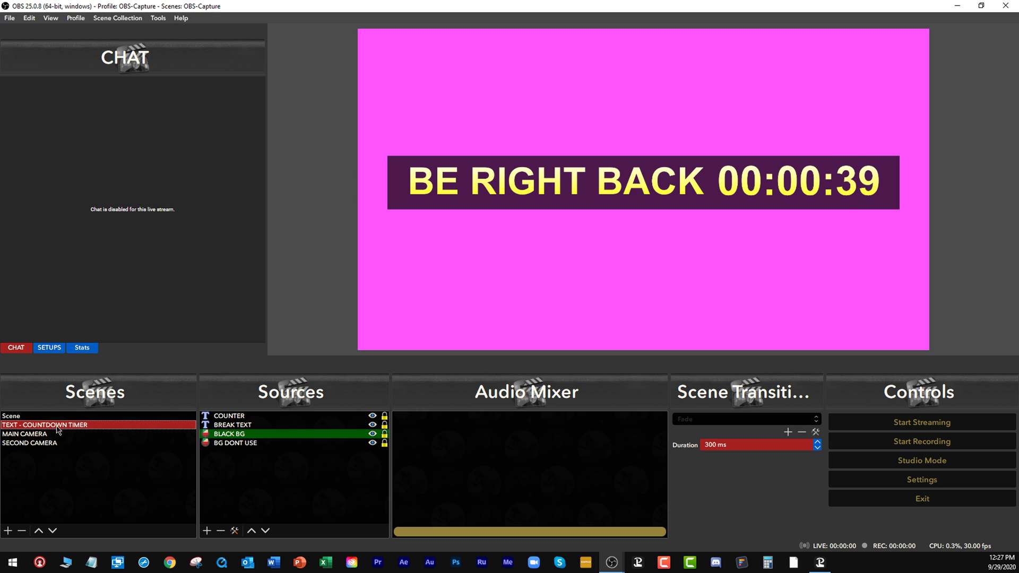
click(372, 443)
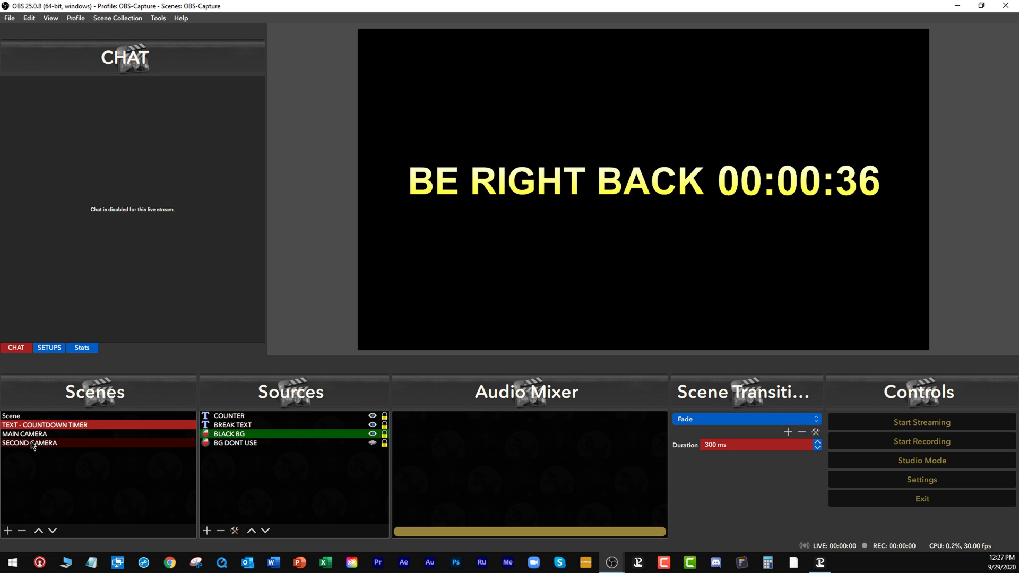
click(31, 434)
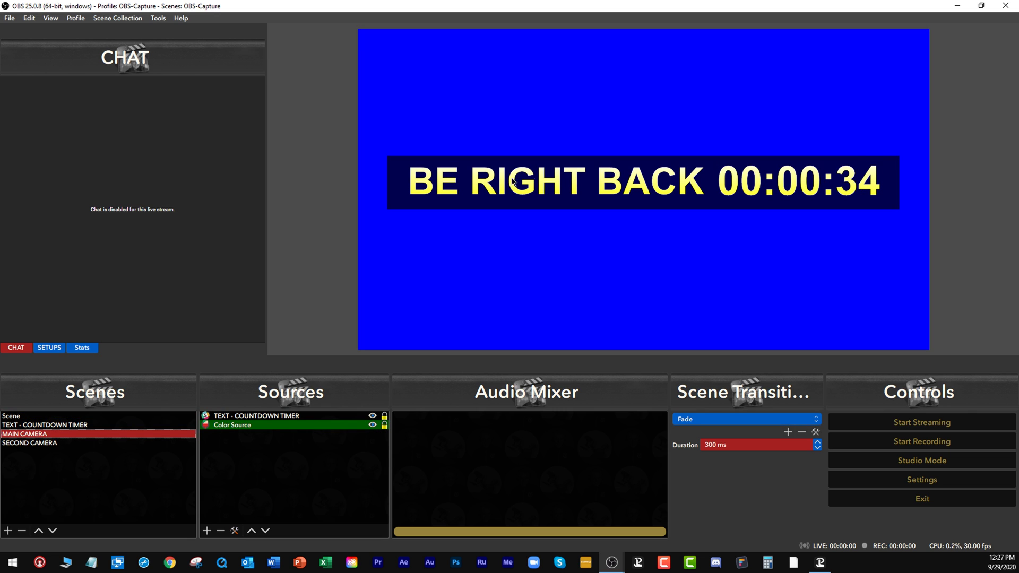
Step: Set the Color Source in the SECOND CAMERA scene to white #ffffff
click(31, 443)
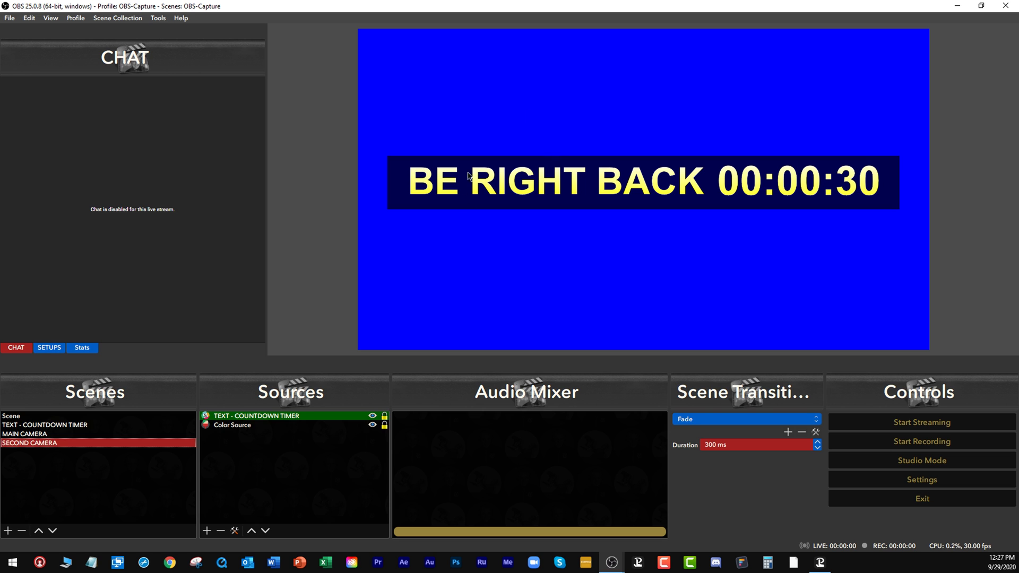
double_click(246, 426)
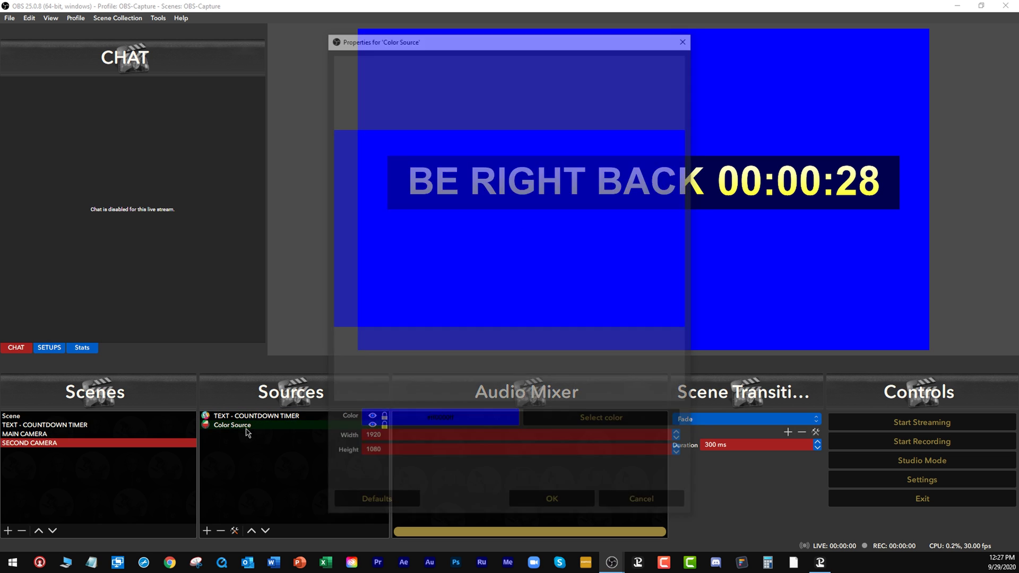
click(608, 427)
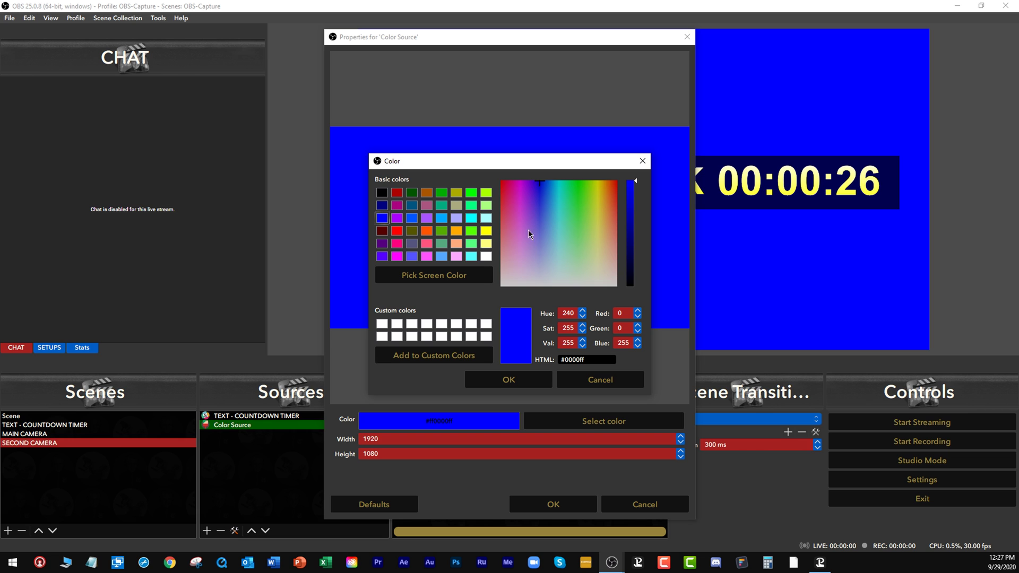
click(485, 256)
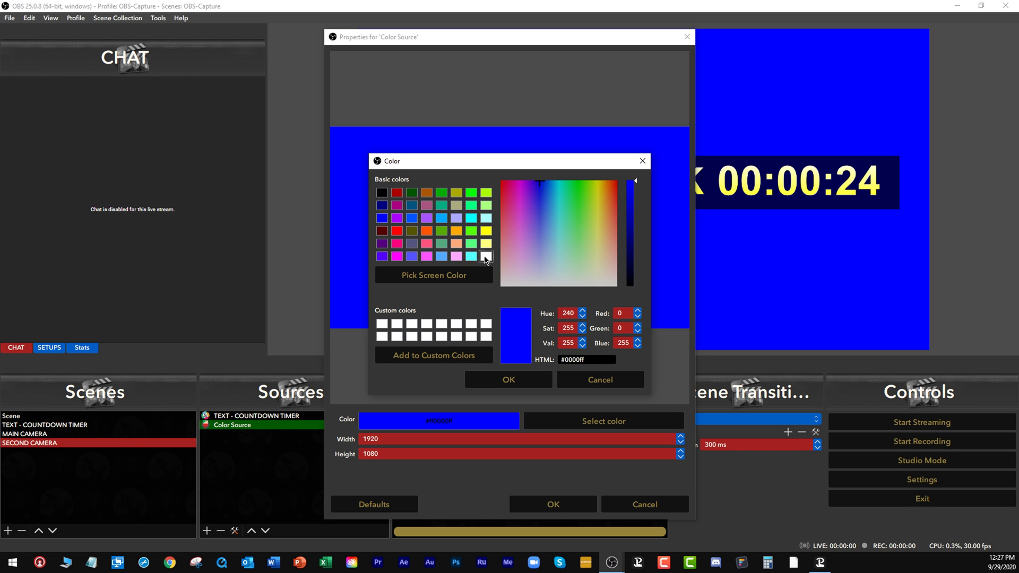
click(507, 380)
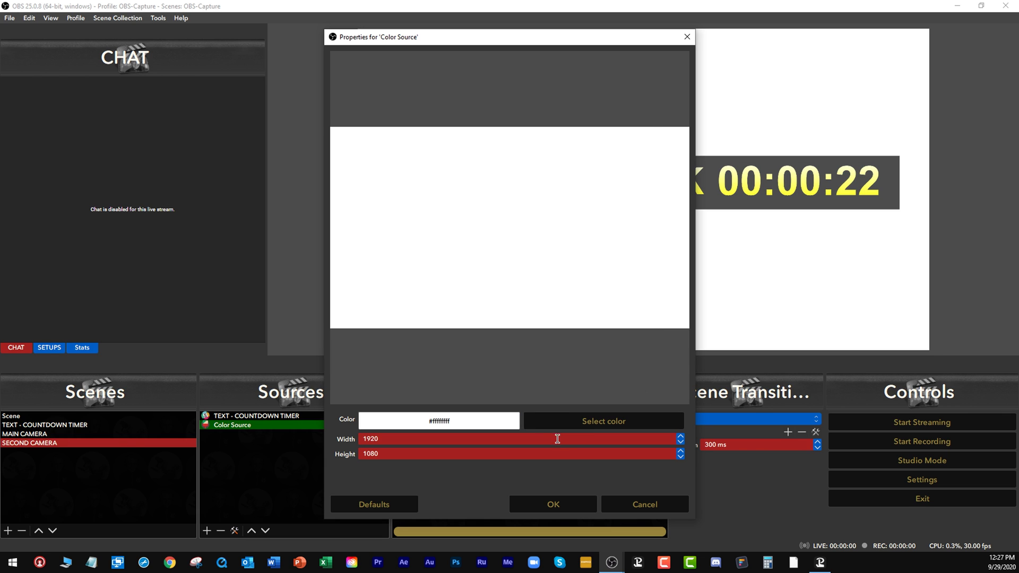
click(560, 503)
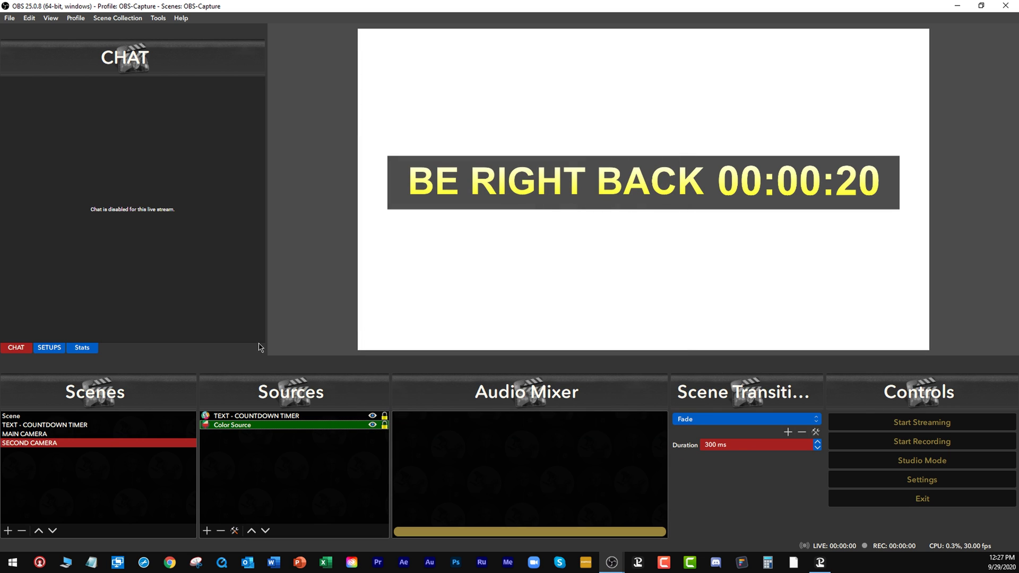
Step: Compare the timer in the MAIN CAMERA and TEXT - COUNTDOWN TIMER scenes, ending in MAIN CAMERA
click(98, 434)
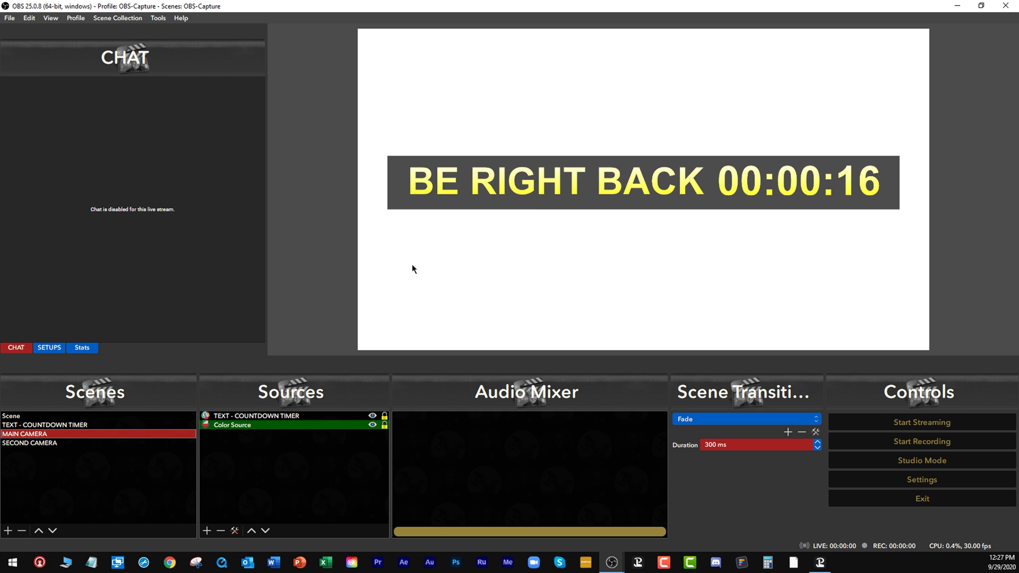
click(21, 426)
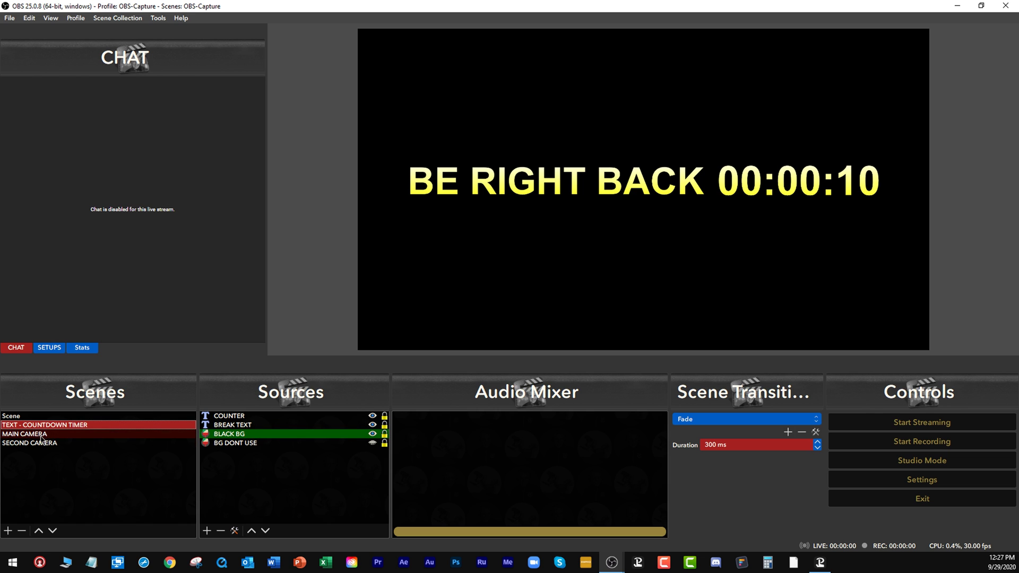
click(39, 437)
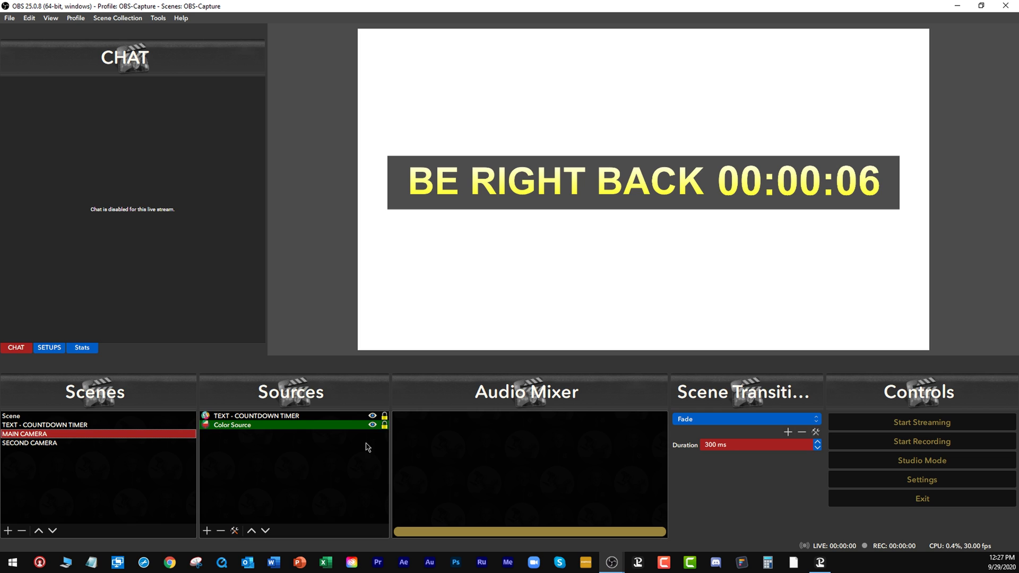
Step: Shrink the TEXT - COUNTDOWN TIMER overlay into the canvas's upper-right corner in MAIN CAMERA, relock it and restart the countdown
click(384, 416)
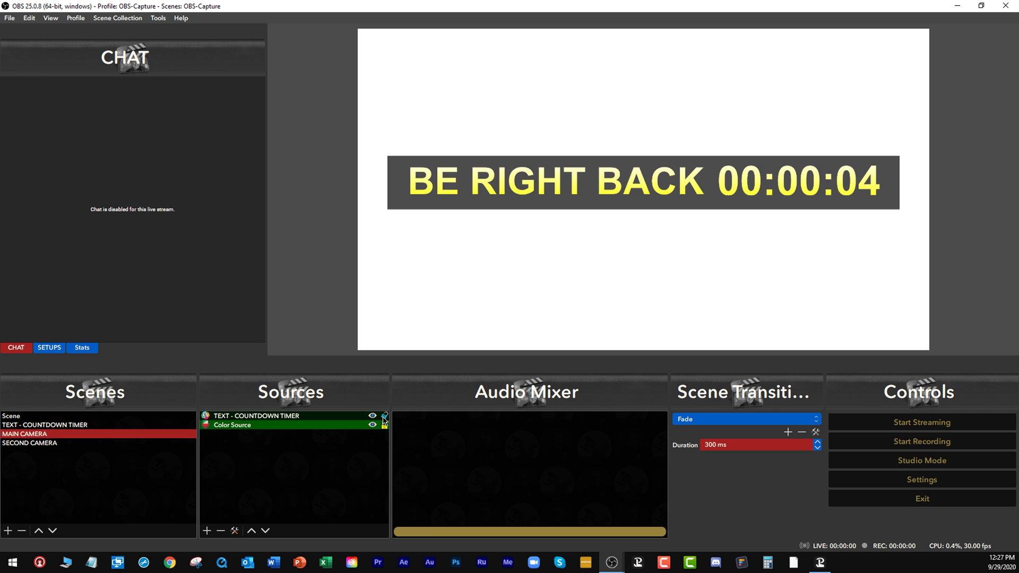
click(463, 218)
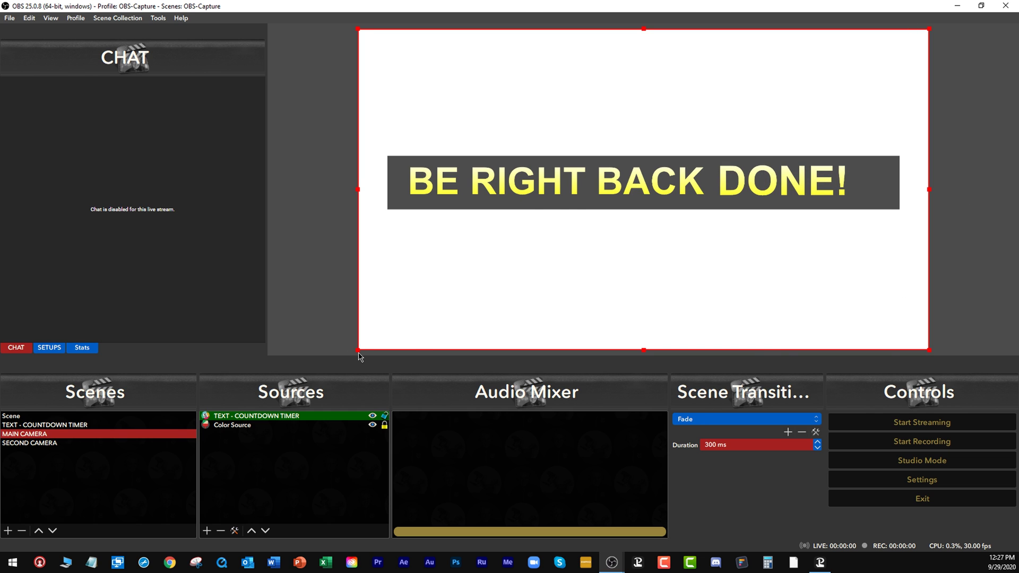
drag(358, 356, 815, 84)
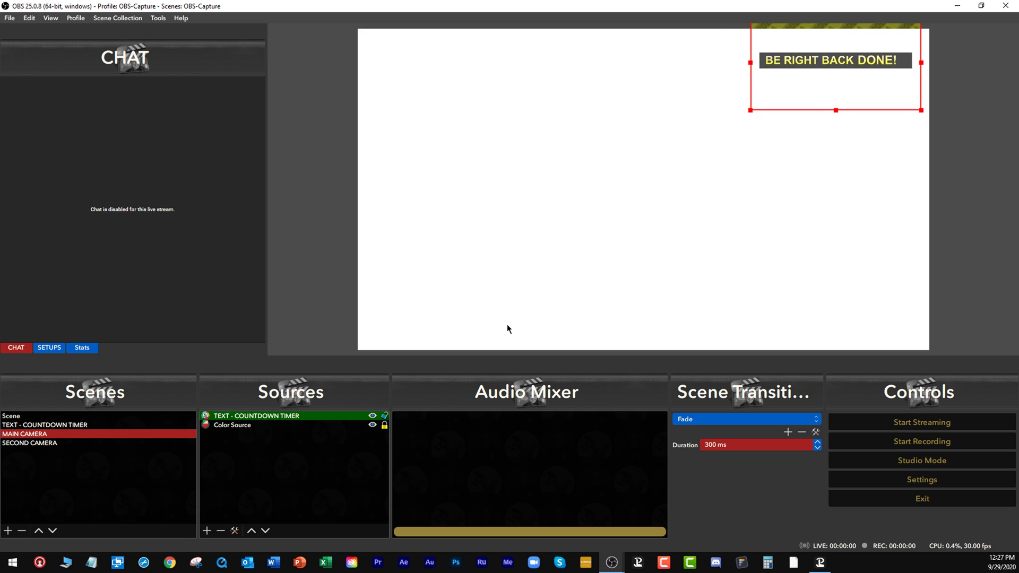
click(384, 416)
click(373, 417)
click(372, 417)
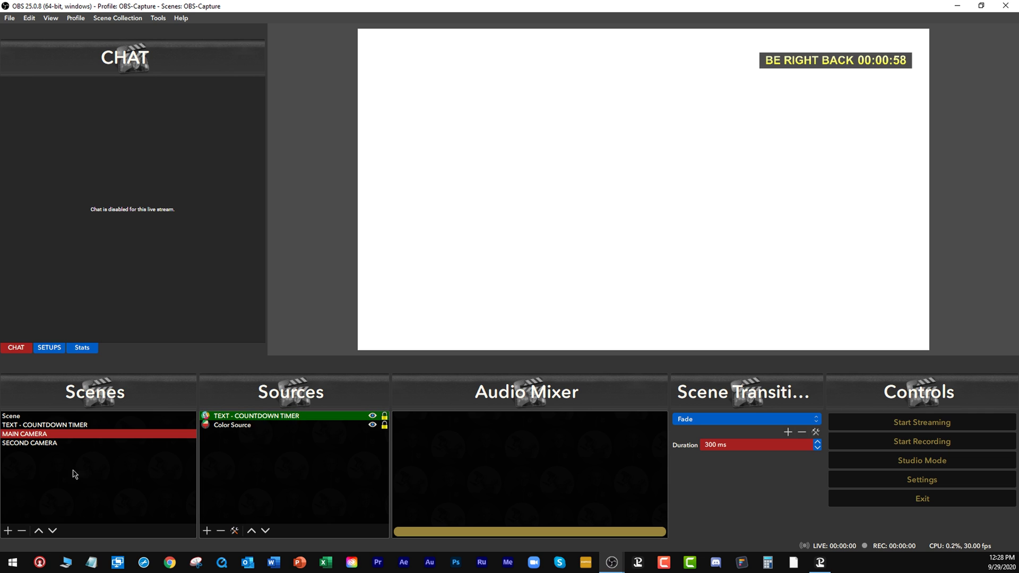
Step: Shrink the TEXT - COUNTDOWN TIMER overlay in the SECOND CAMERA scene, place it at the canvas's lower centre and relock it
click(67, 444)
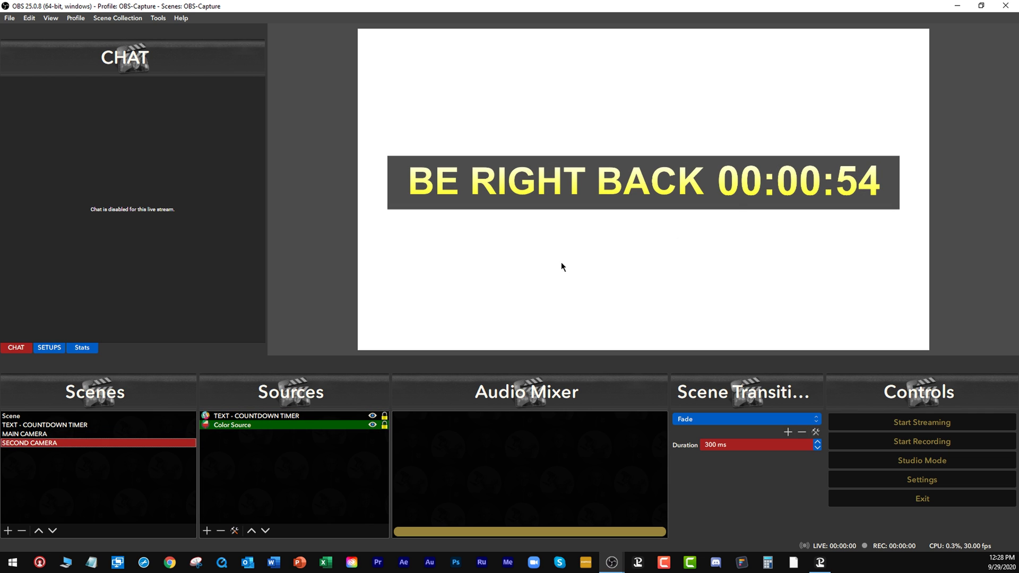
click(385, 420)
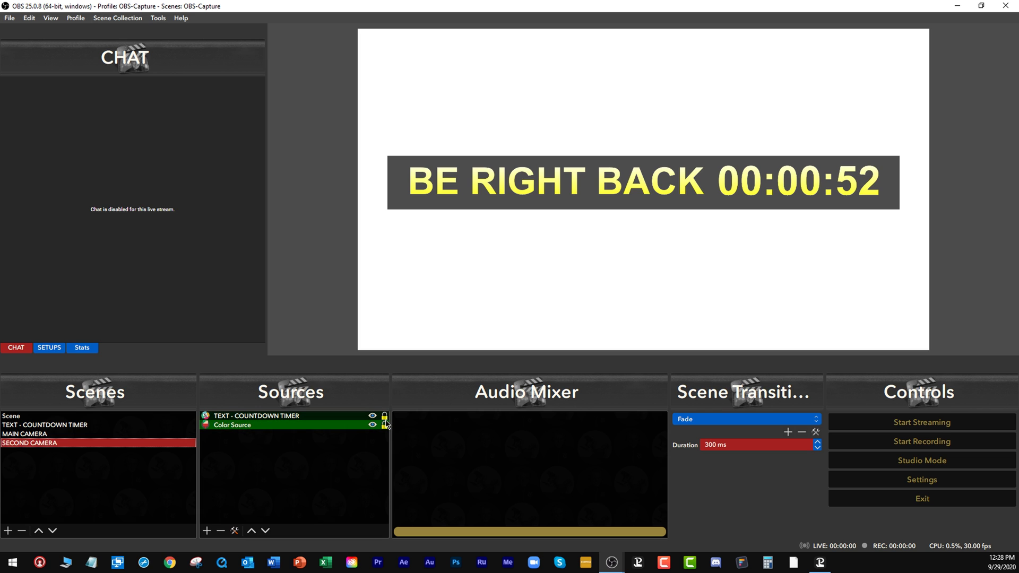
click(384, 416)
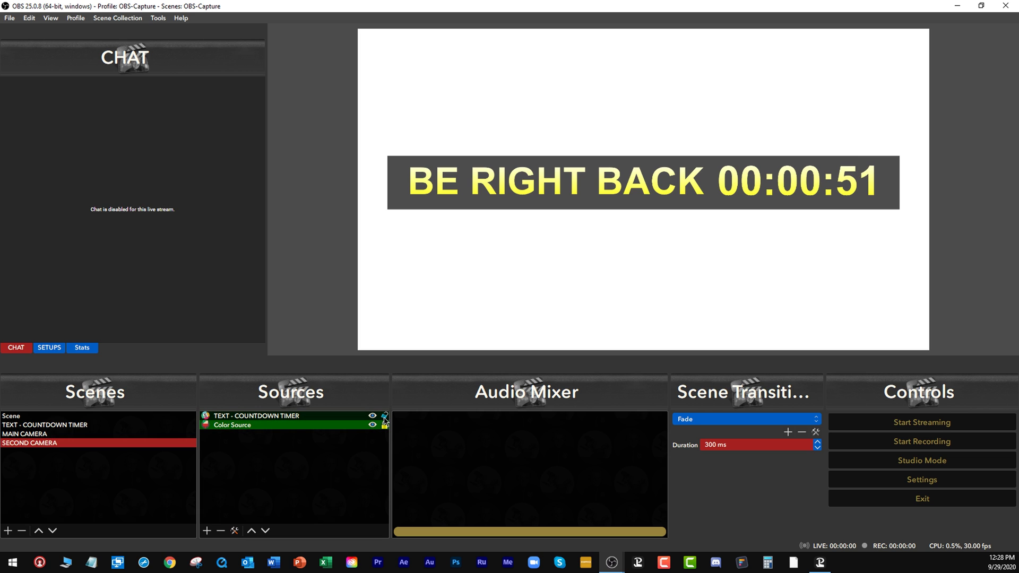
click(466, 191)
drag(358, 351, 758, 120)
drag(847, 94, 623, 352)
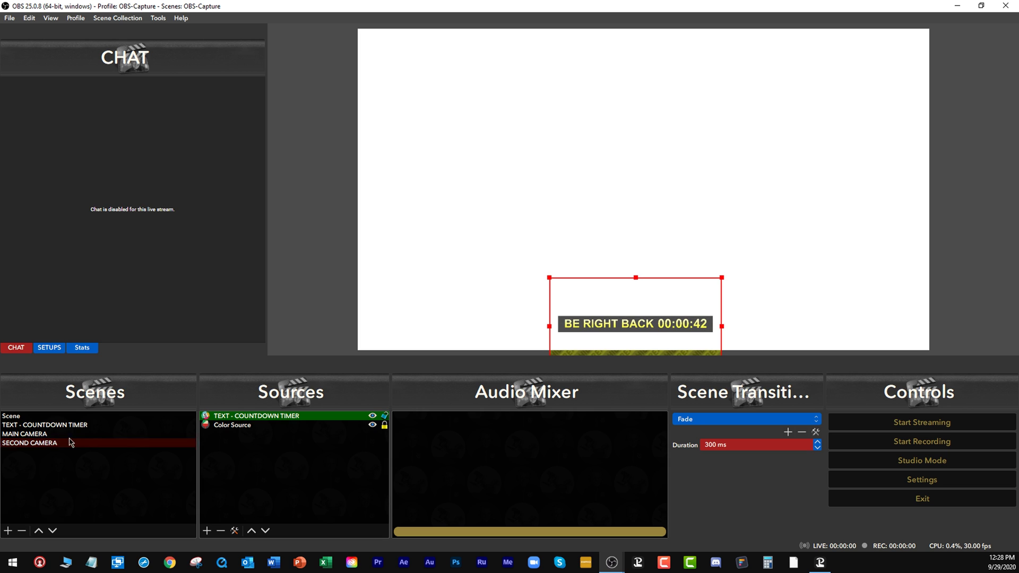
click(383, 416)
Step: Hide the TEXT - COUNTDOWN TIMER source in both the SECOND CAMERA and MAIN CAMERA scenes
click(372, 416)
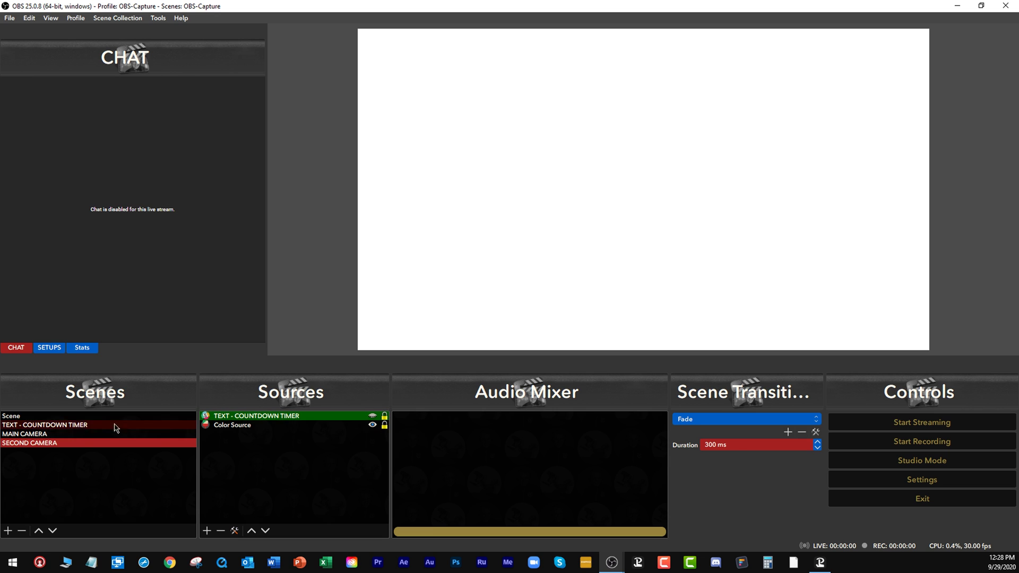
click(73, 434)
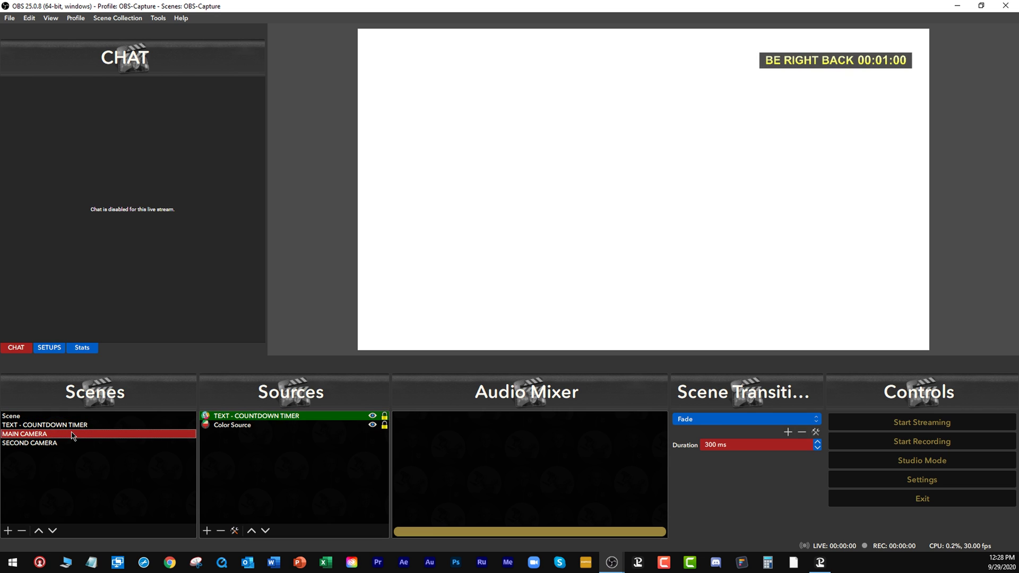
click(373, 416)
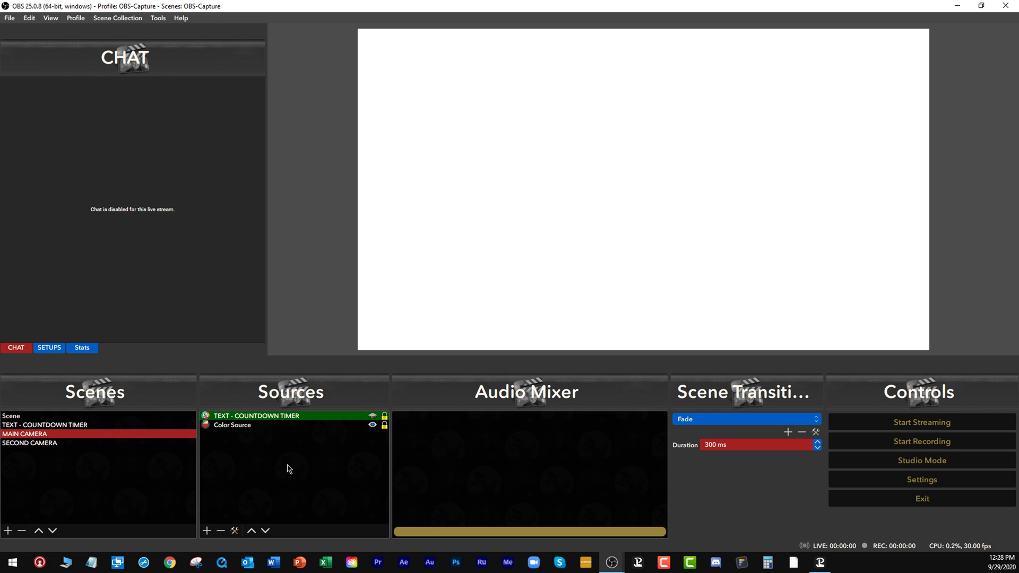
Step: Test the countdown overlay by showing and hiding it in MAIN CAMERA, and show it in the SECOND CAMERA scene
click(373, 417)
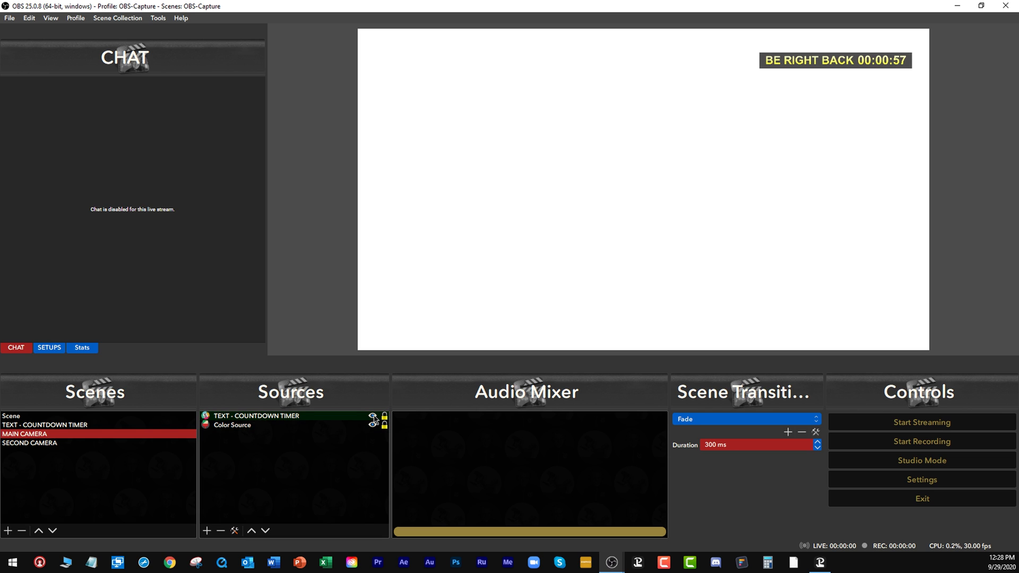
click(373, 416)
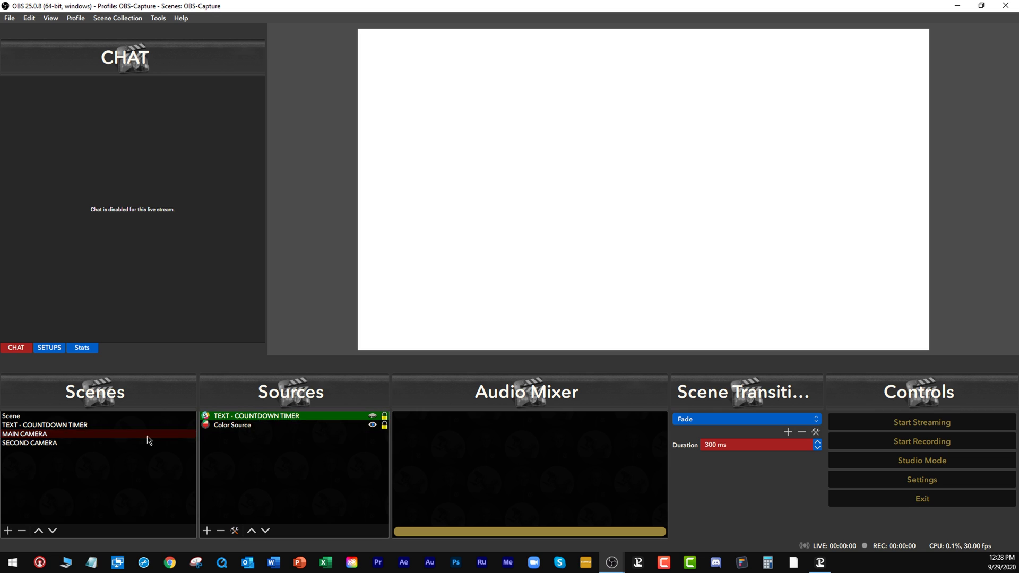
click(77, 445)
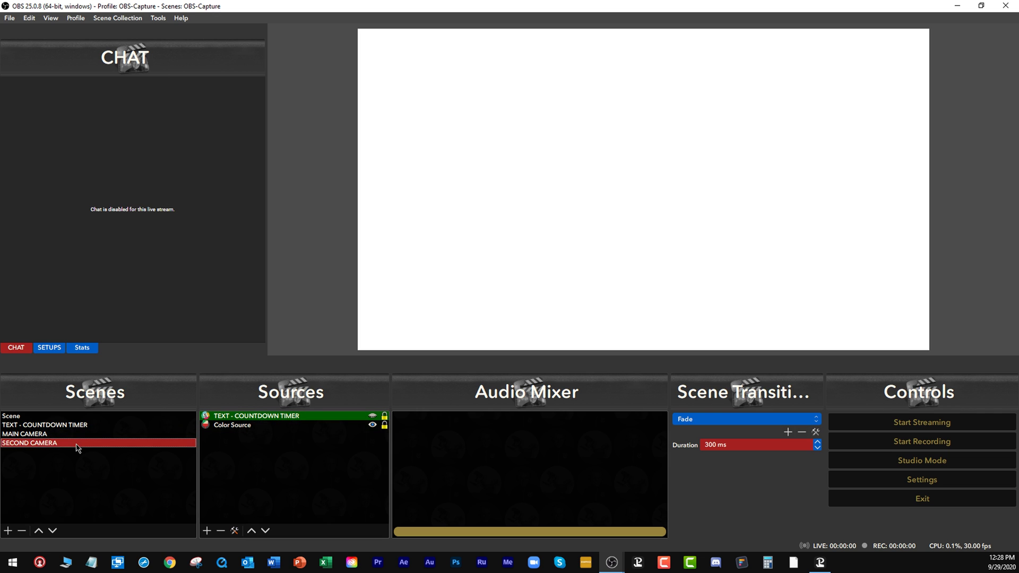
click(373, 418)
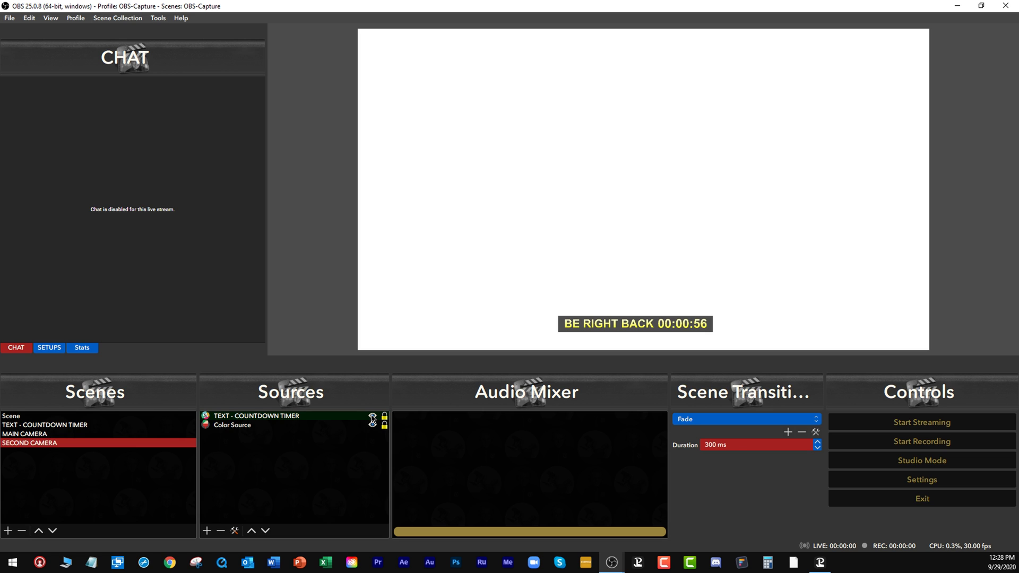
Step: Set the countdown.lua script's duration to 5 minutes and close the Scripts window
click(158, 18)
click(175, 96)
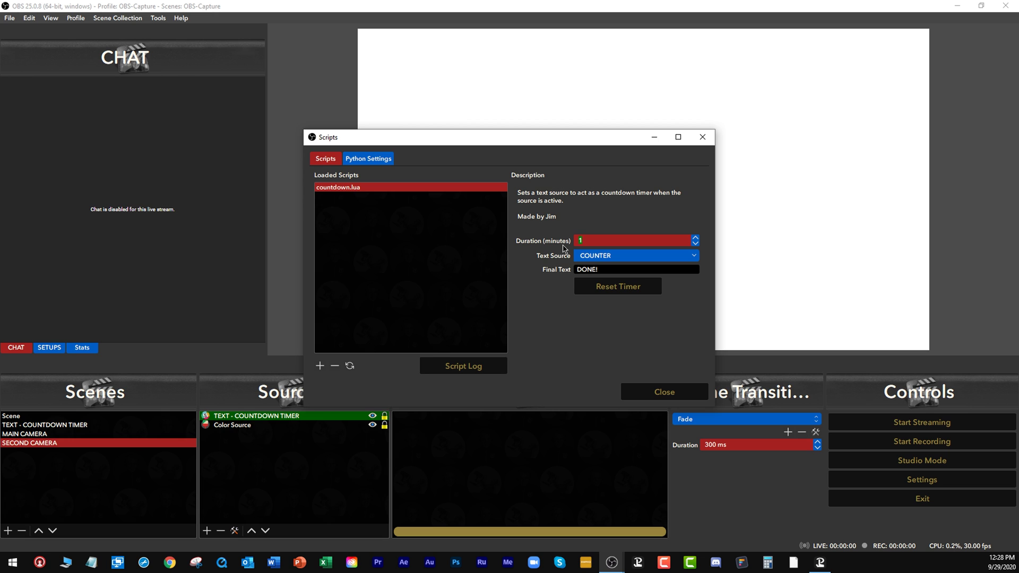
click(651, 393)
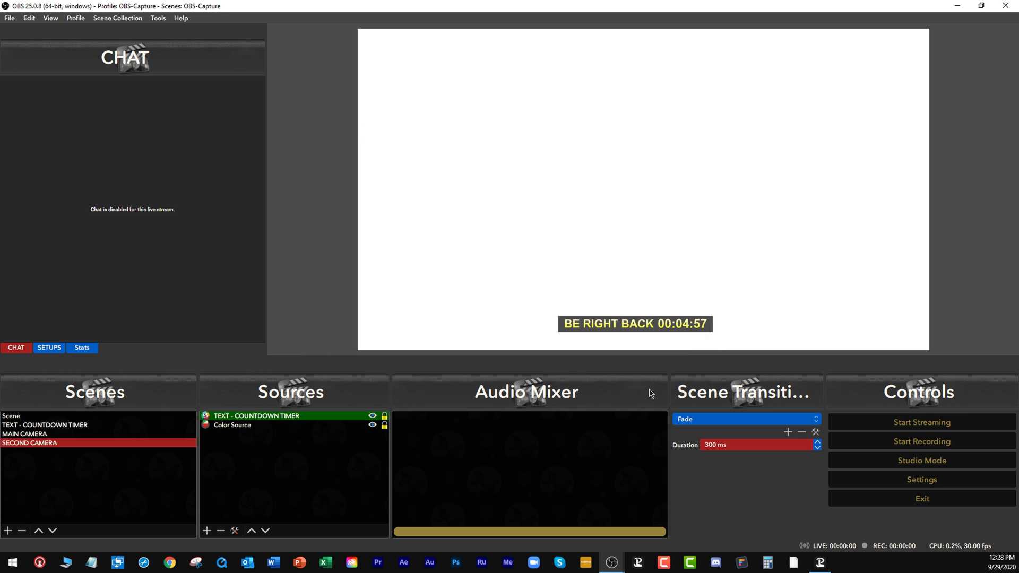
Step: Show the TEXT - COUNTDOWN TIMER source in the MAIN CAMERA scene
click(110, 434)
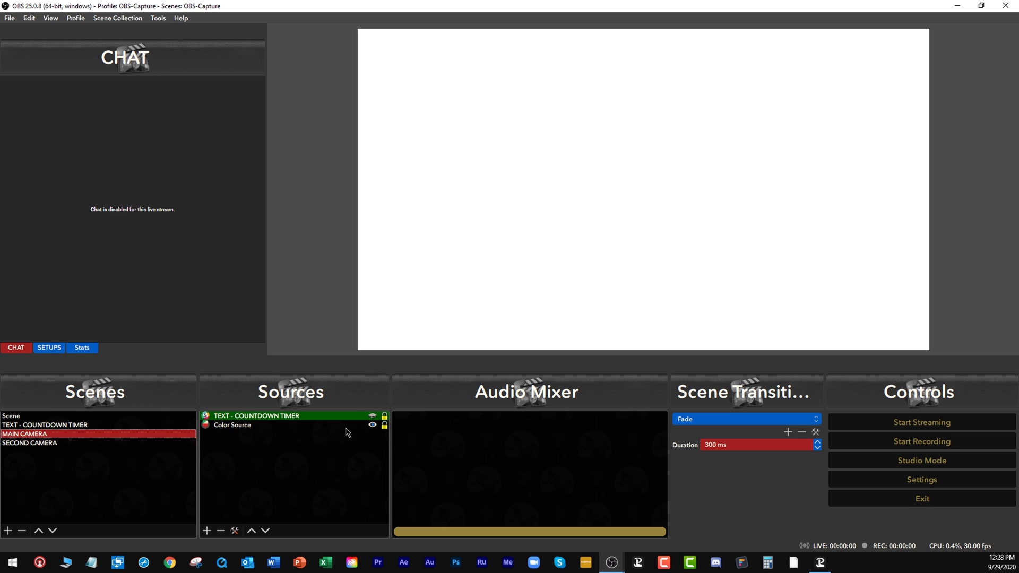
click(373, 417)
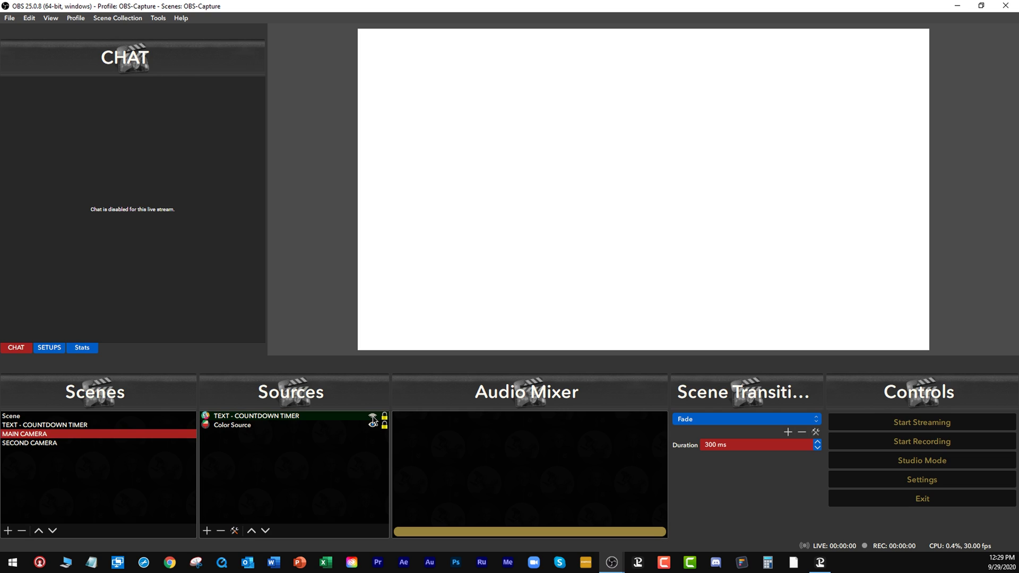